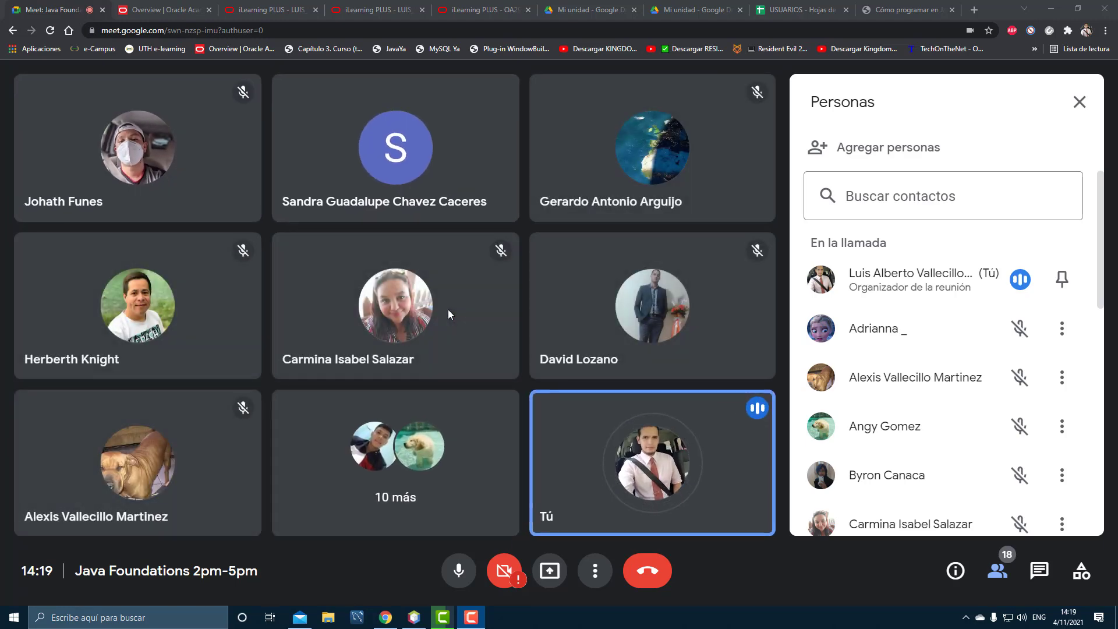
# Step: Cycle through the open Chrome tabs: Oracle Academy overview, enrollment page, USUARIOS sheet, Meet call and student profile
pyautogui.moveTo(496, 114)
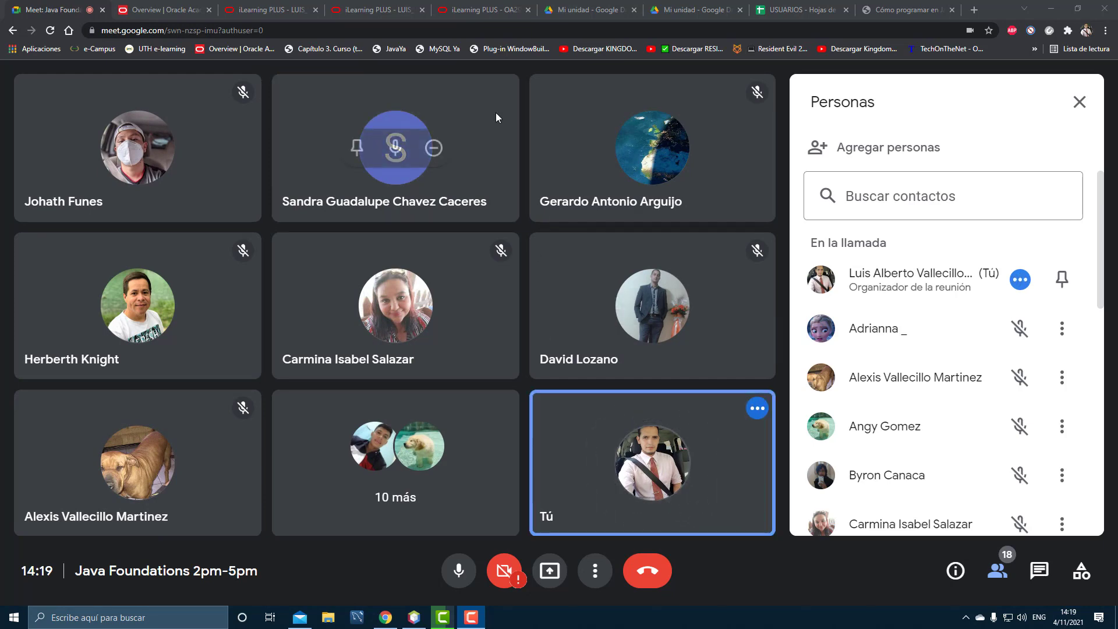
pyautogui.click(186, 10)
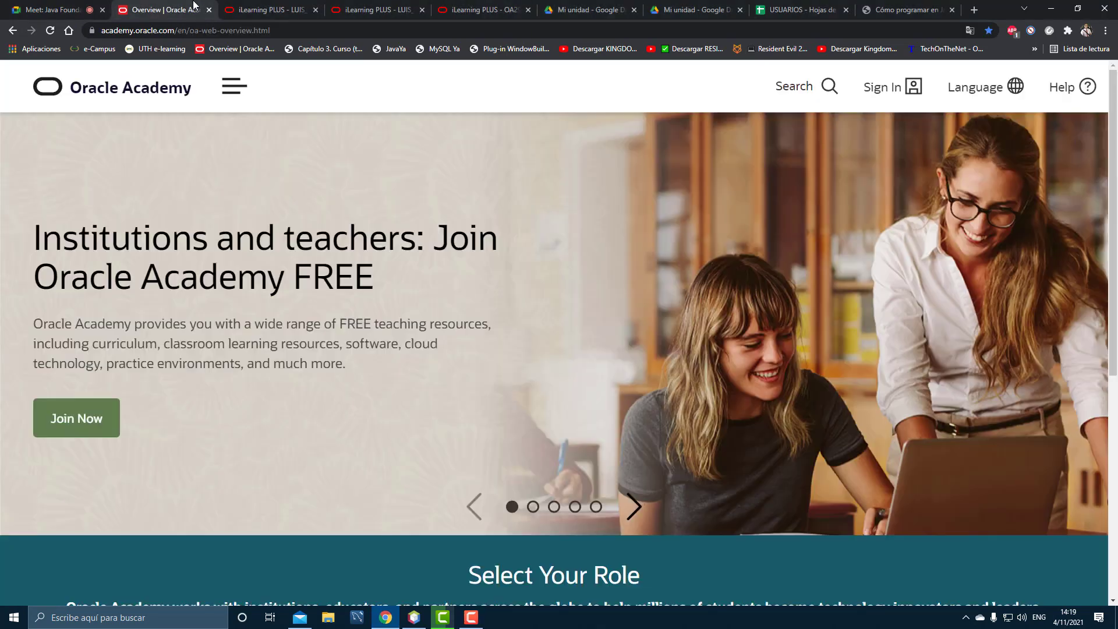
pyautogui.click(56, 7)
pyautogui.click(269, 10)
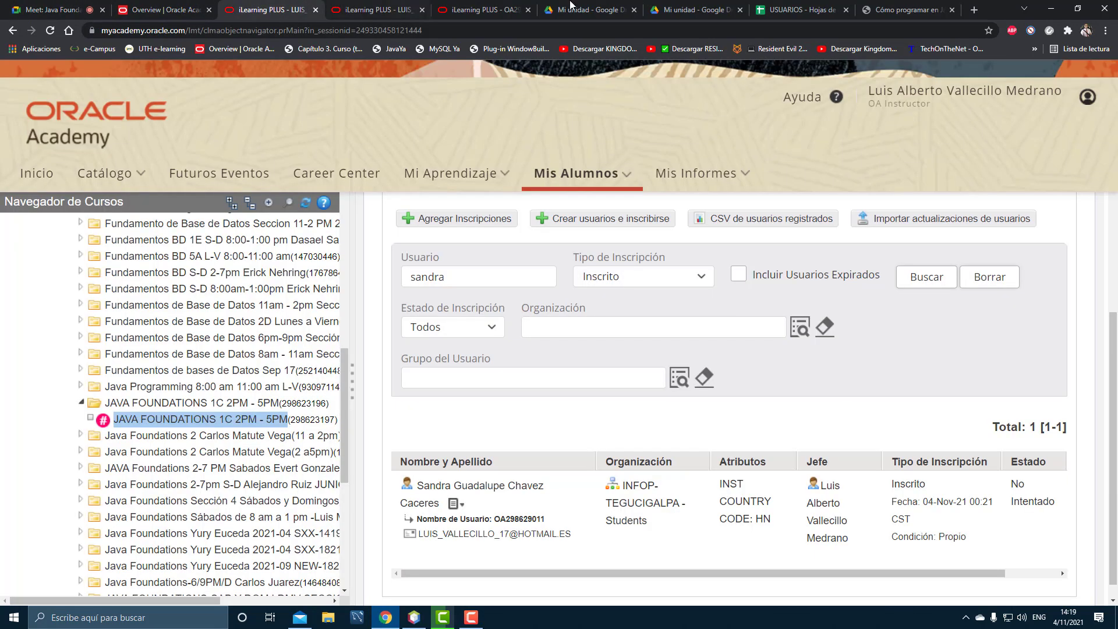
pyautogui.click(769, 7)
pyautogui.scroll(5, 481, 353)
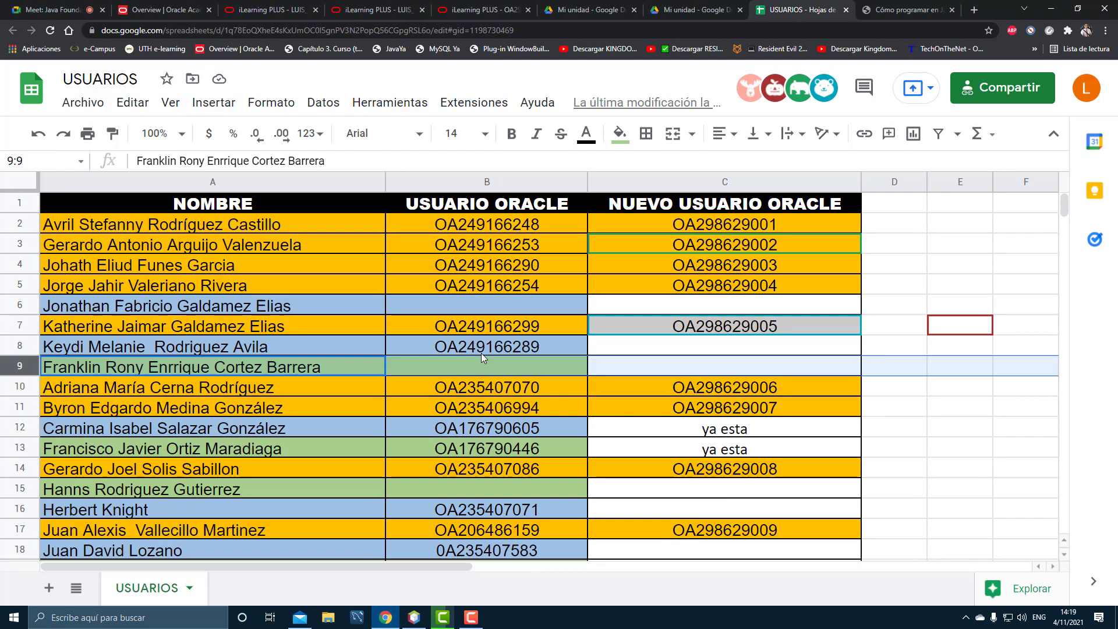
pyautogui.click(58, 9)
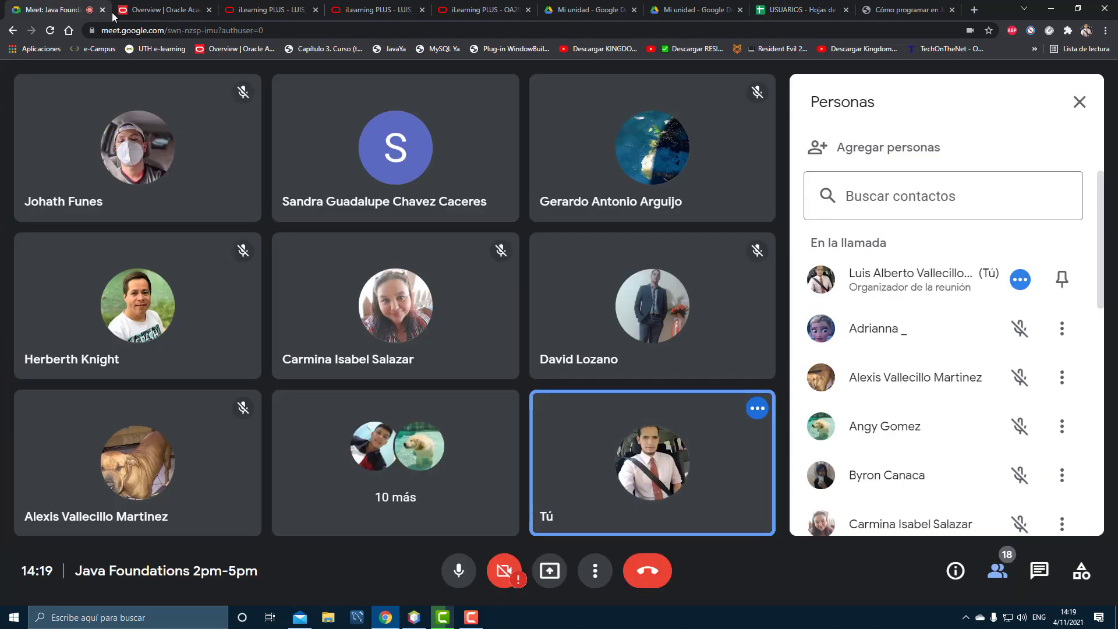
pyautogui.click(297, 7)
pyautogui.click(396, 8)
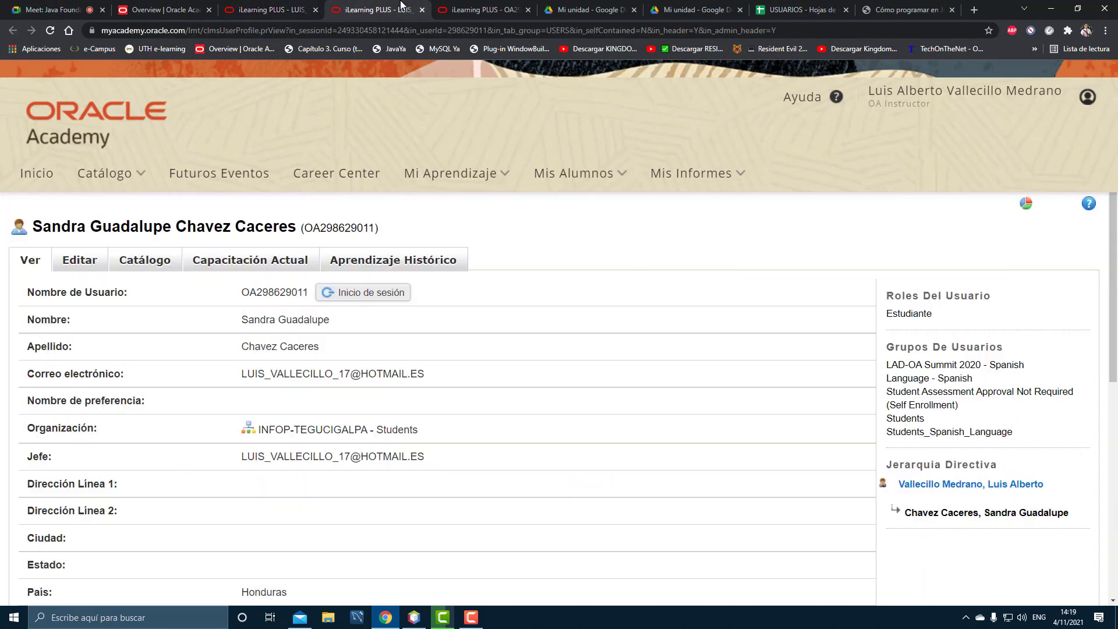
# Step: Close the student profile, extra Oracle Academy home and duplicate Drive tabs, ending on iLearning PLUS
pyautogui.click(463, 7)
pyautogui.click(422, 10)
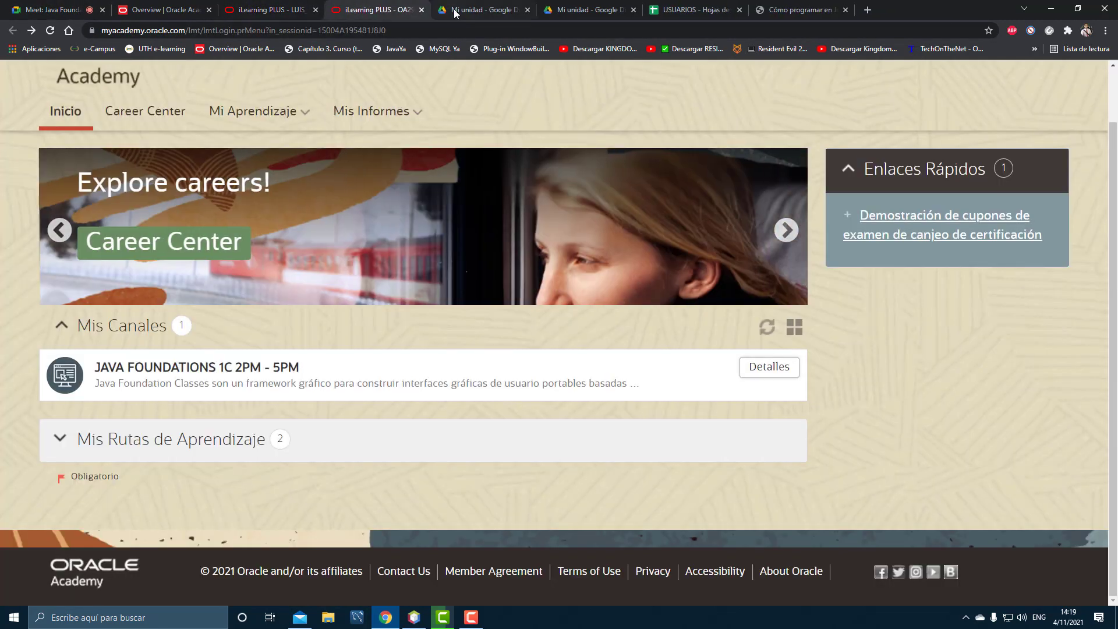
pyautogui.click(422, 9)
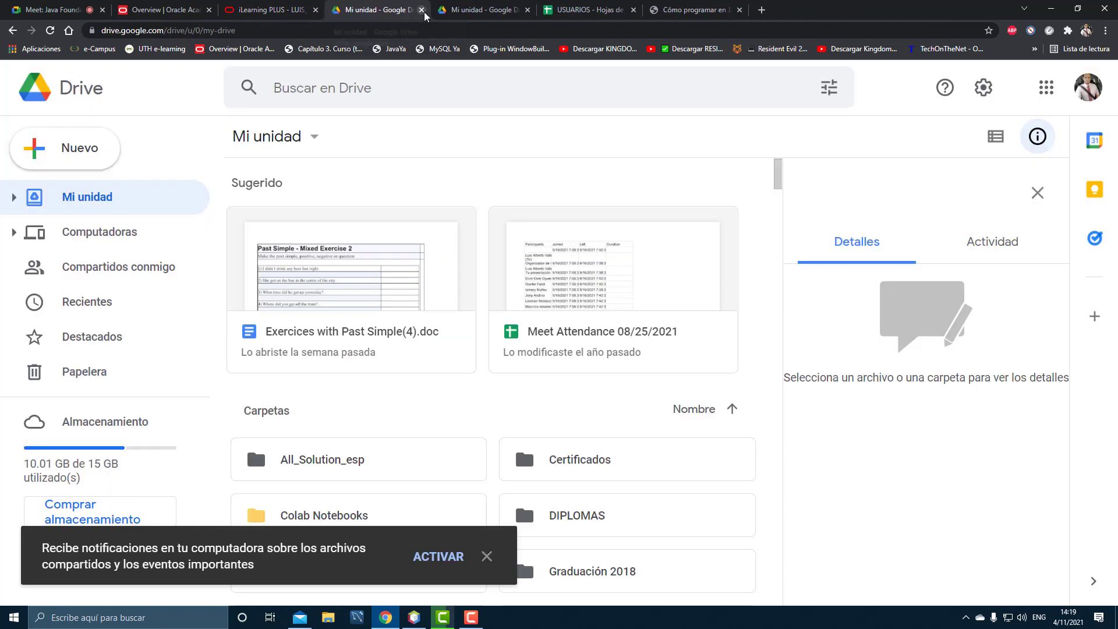
pyautogui.click(321, 7)
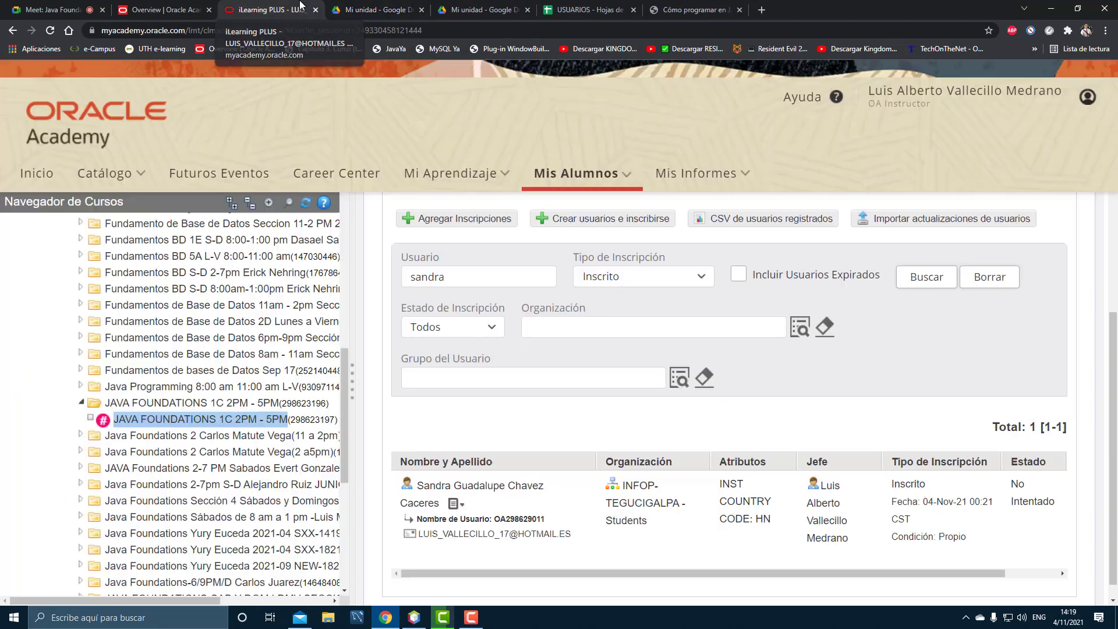
pyautogui.click(425, 10)
pyautogui.click(422, 10)
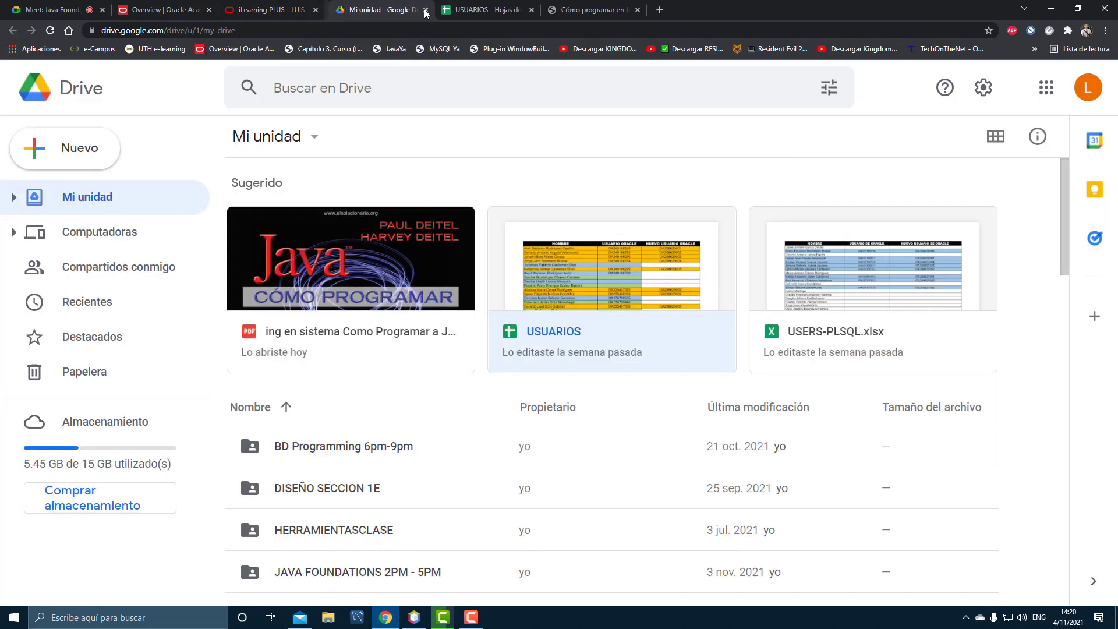
pyautogui.click(272, 9)
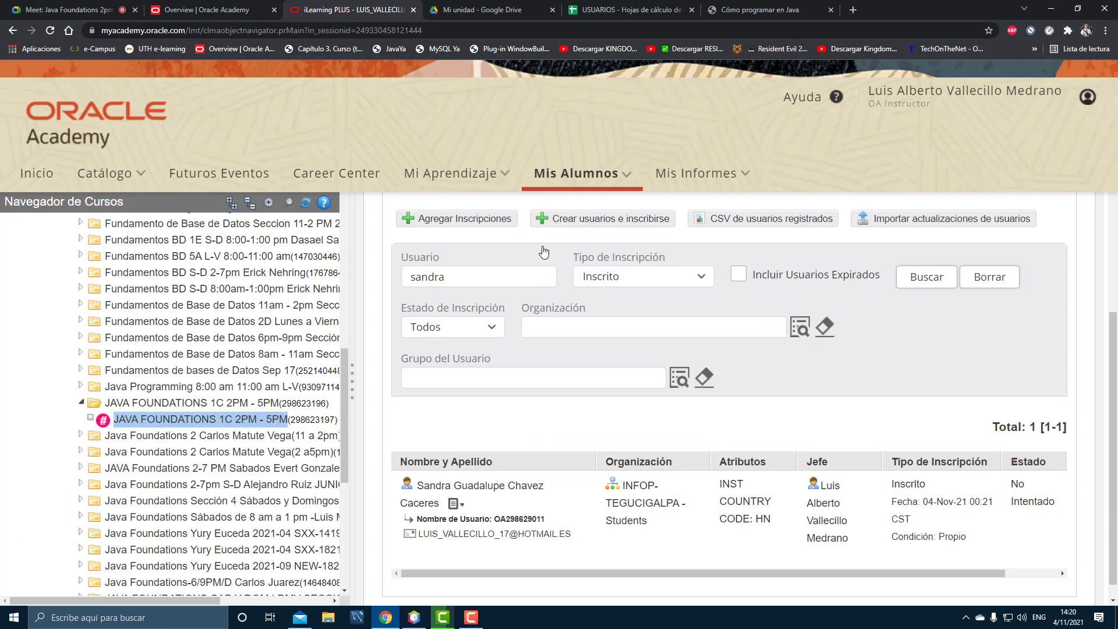
# Step: Open the Agregar Inscripciones form and copy the first student's username from USUARIOS cell B2
pyautogui.scroll(2, 509, 232)
pyautogui.click(473, 337)
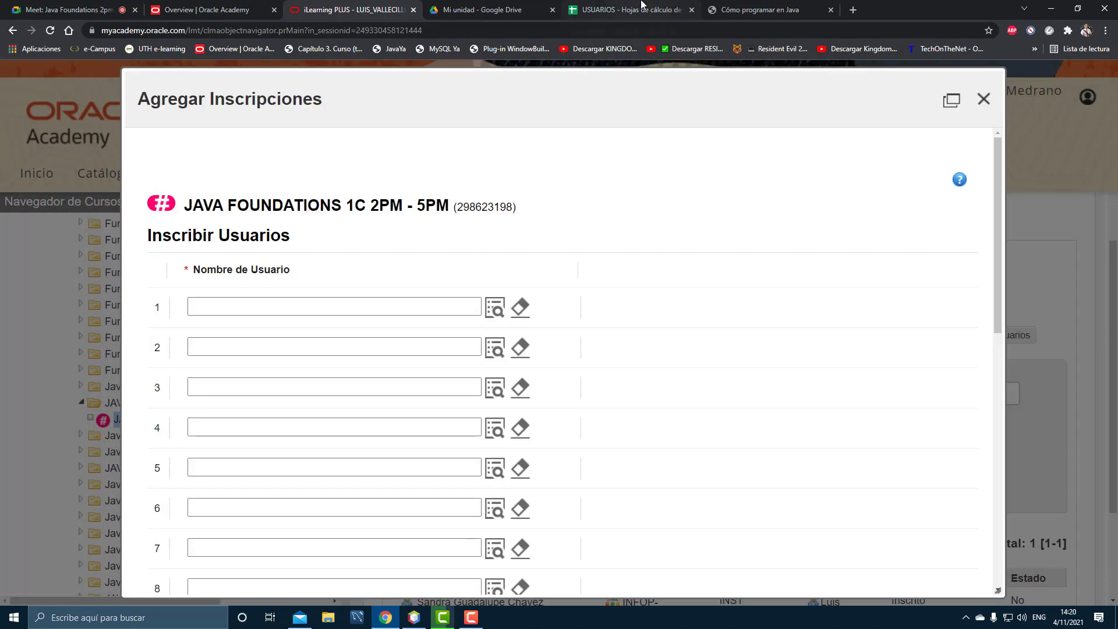
pyautogui.click(642, 6)
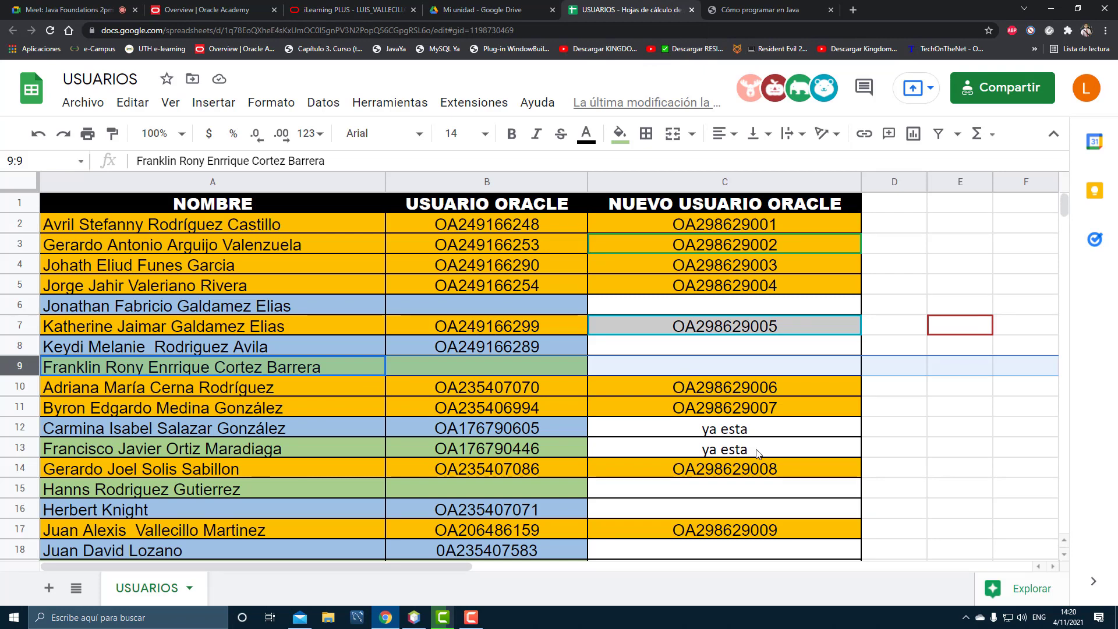
pyautogui.click(683, 363)
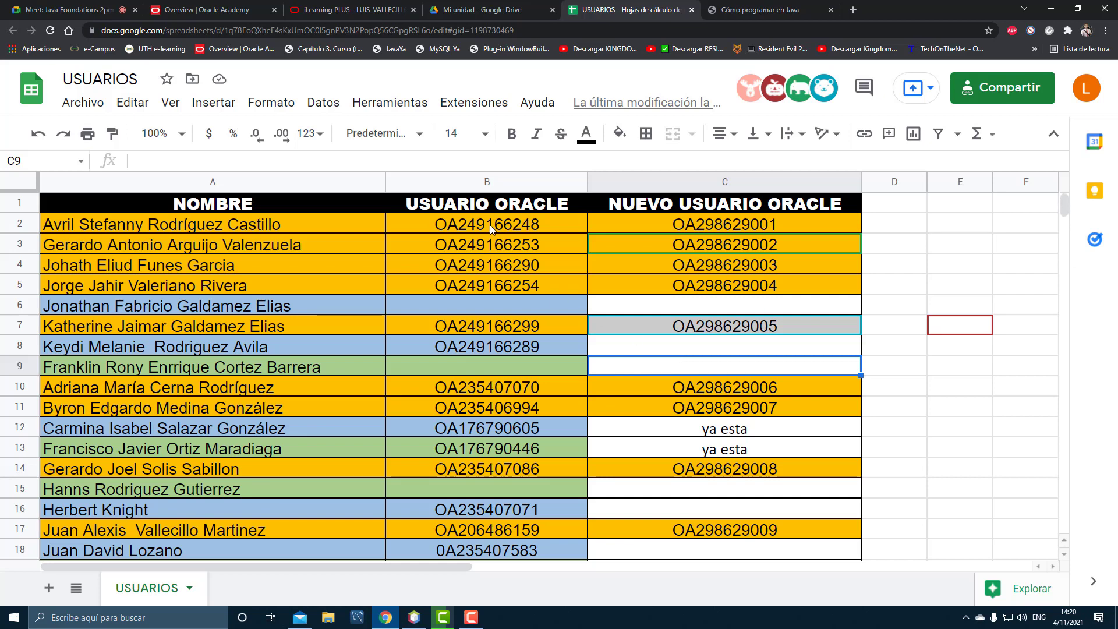
pyautogui.click(526, 225)
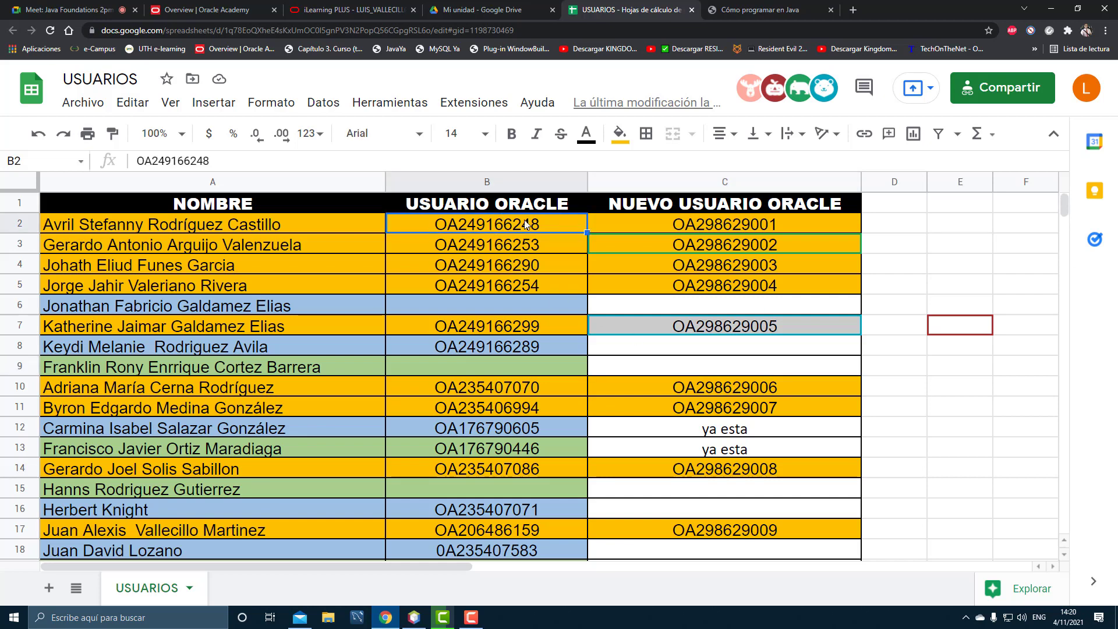
pyautogui.hotkey('ctrl', 'c')
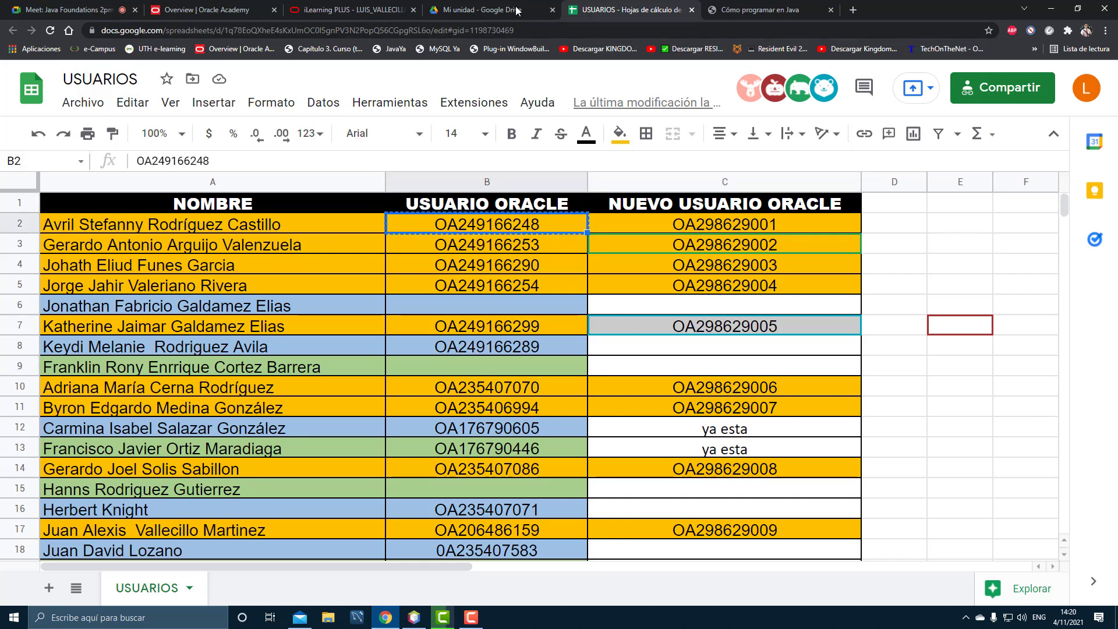
# Step: Paste the B2 username into row 1 of the enrollment form, where it is rejected as expired
pyautogui.click(371, 4)
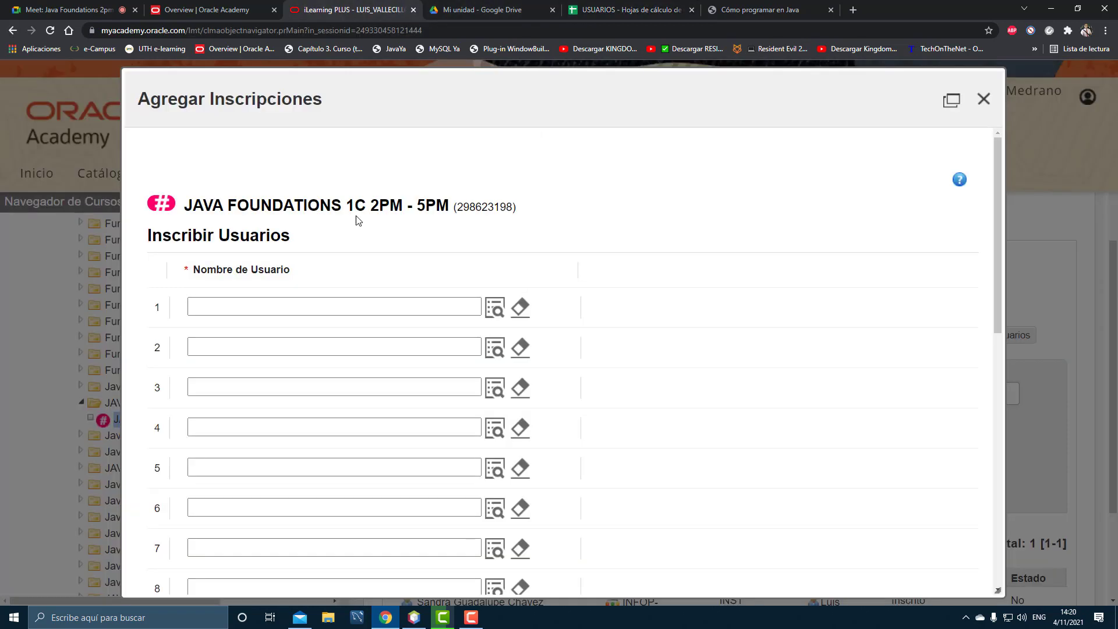
pyautogui.click(311, 309)
pyautogui.hotkey('ctrl', 'v')
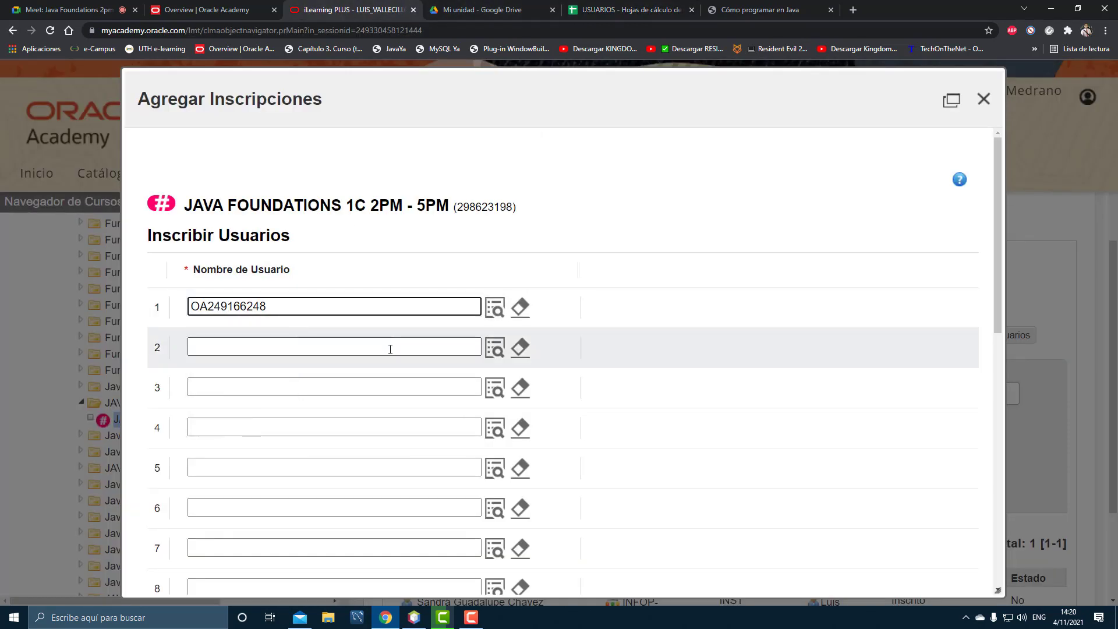
pyautogui.click(390, 349)
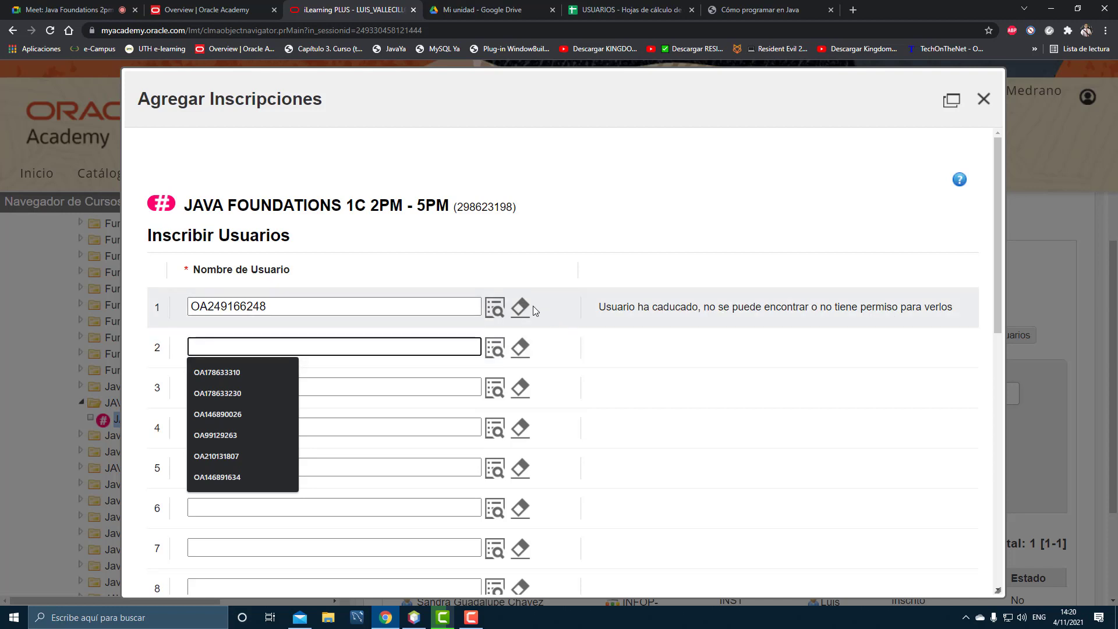
pyautogui.hotkey('ctrl', '1')
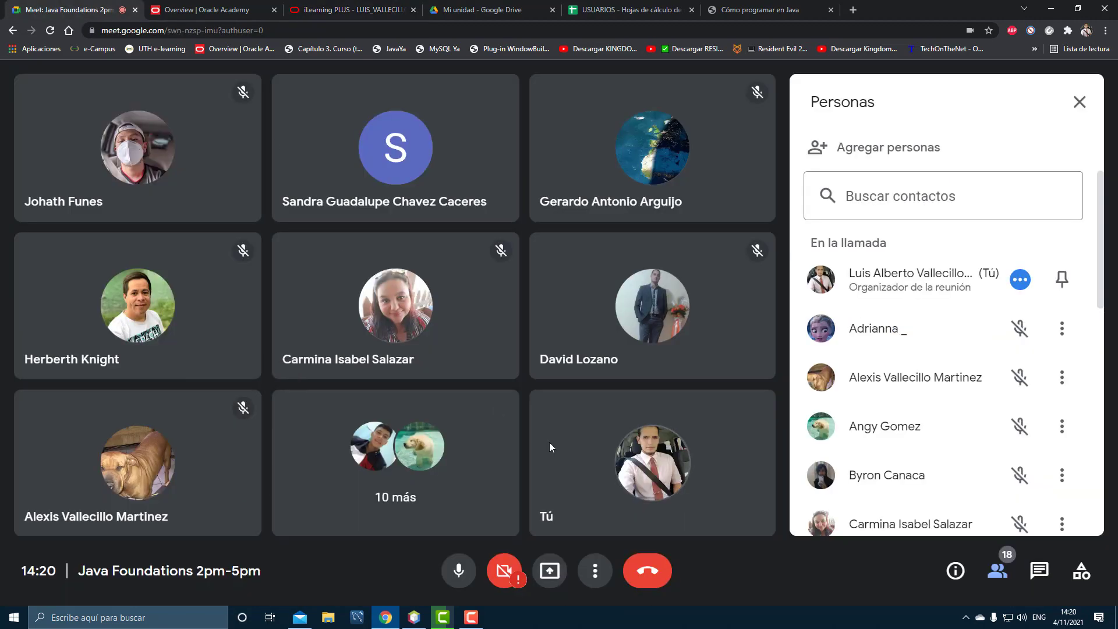
# Step: Share the entire screen in Meet with Presentar ahora > Tu pantalla completa, then show USUARIOS
pyautogui.click(556, 570)
pyautogui.click(644, 446)
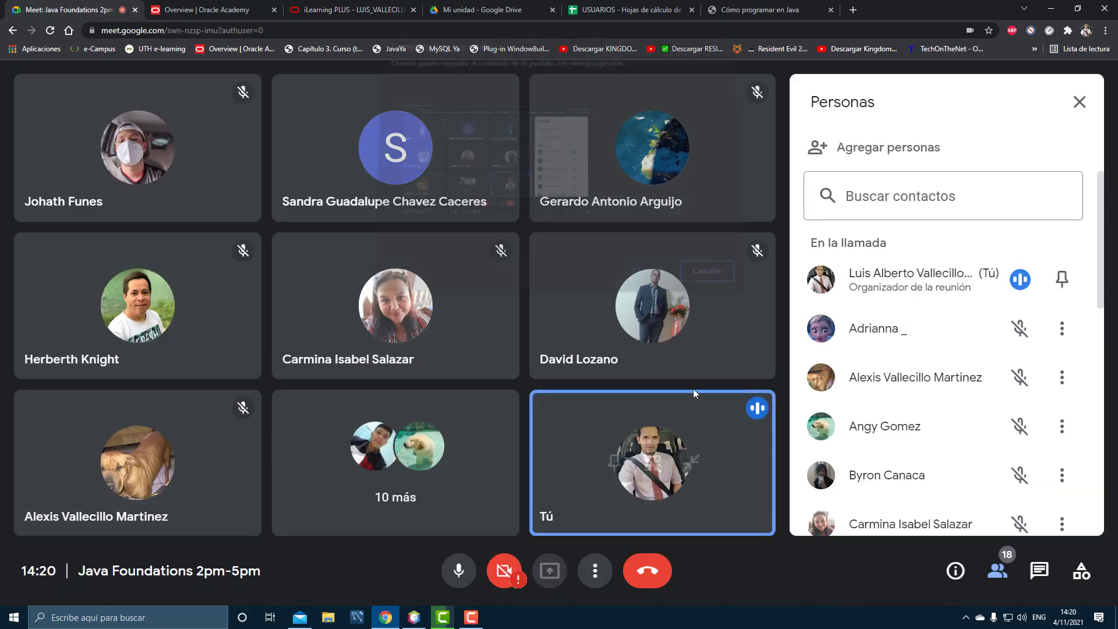
pyautogui.click(641, 270)
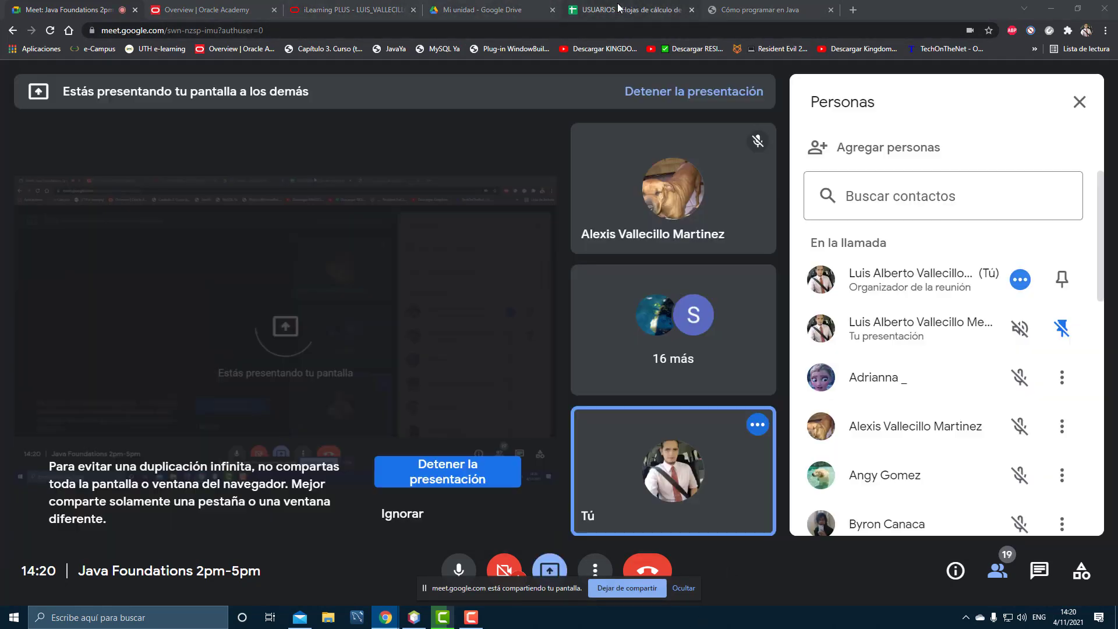
pyautogui.click(620, 8)
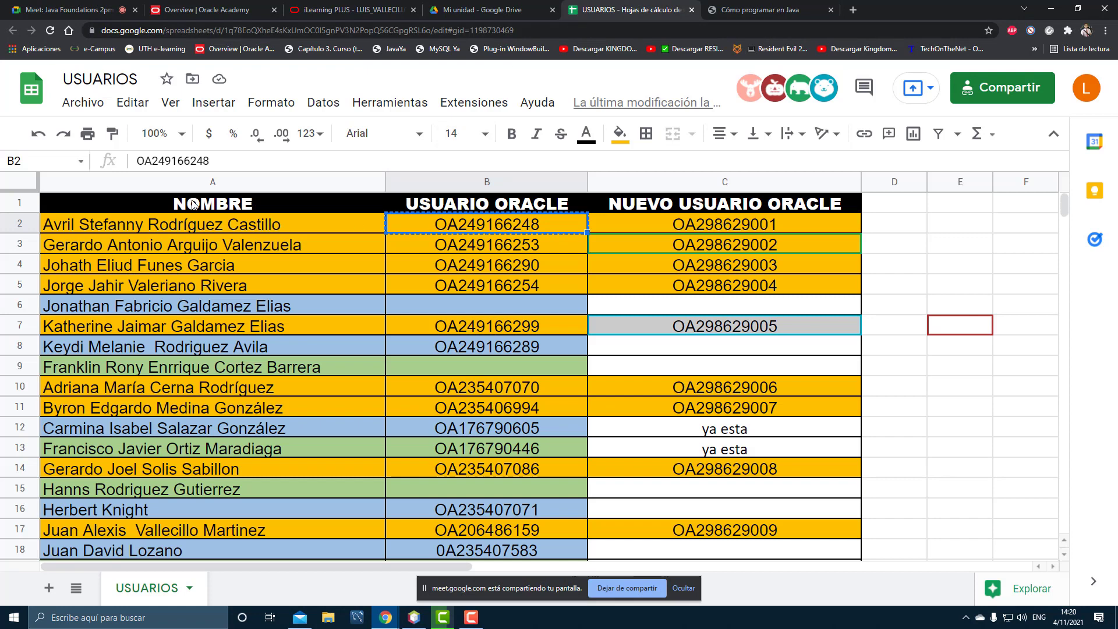
# Step: Admit the participant waiting to join the Meet call
pyautogui.click(353, 10)
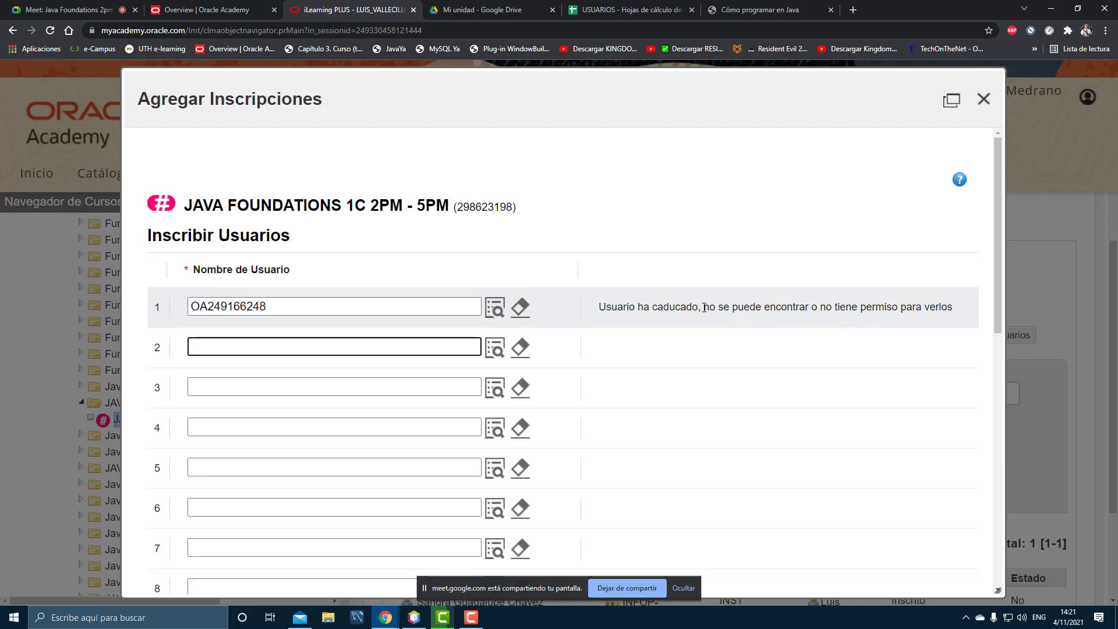
pyautogui.click(64, 9)
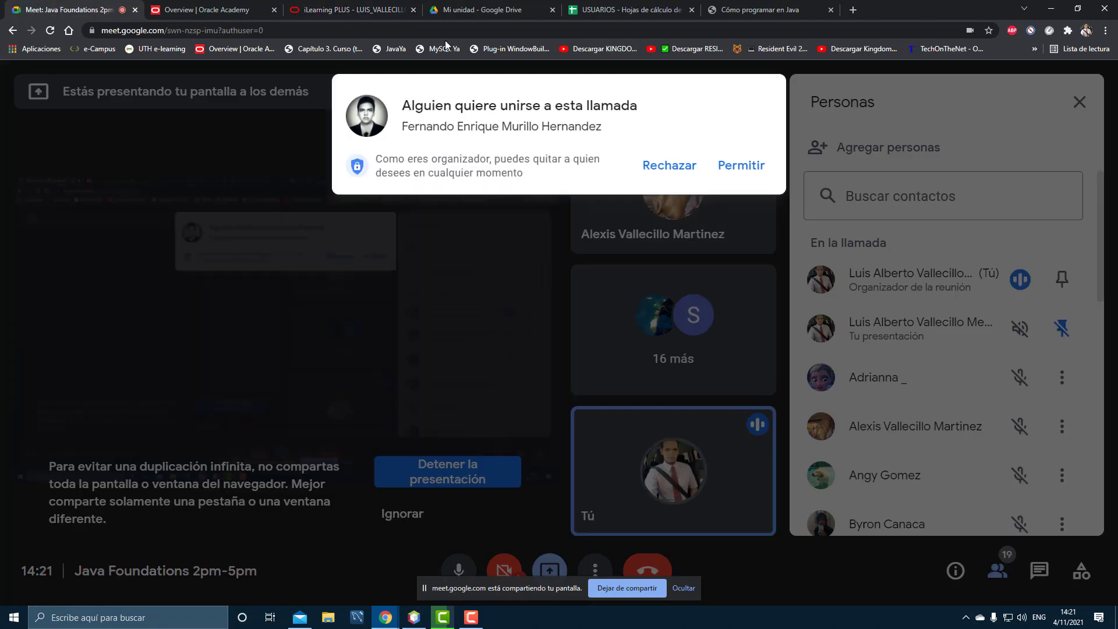
pyautogui.click(728, 165)
pyautogui.click(608, 6)
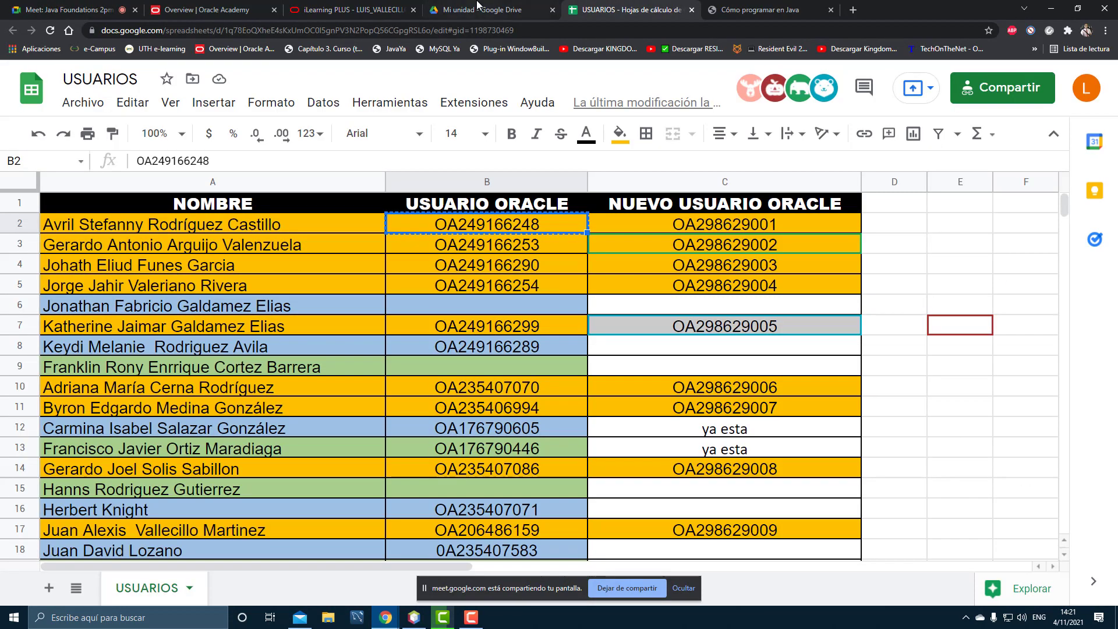
pyautogui.click(471, 6)
pyautogui.click(363, 10)
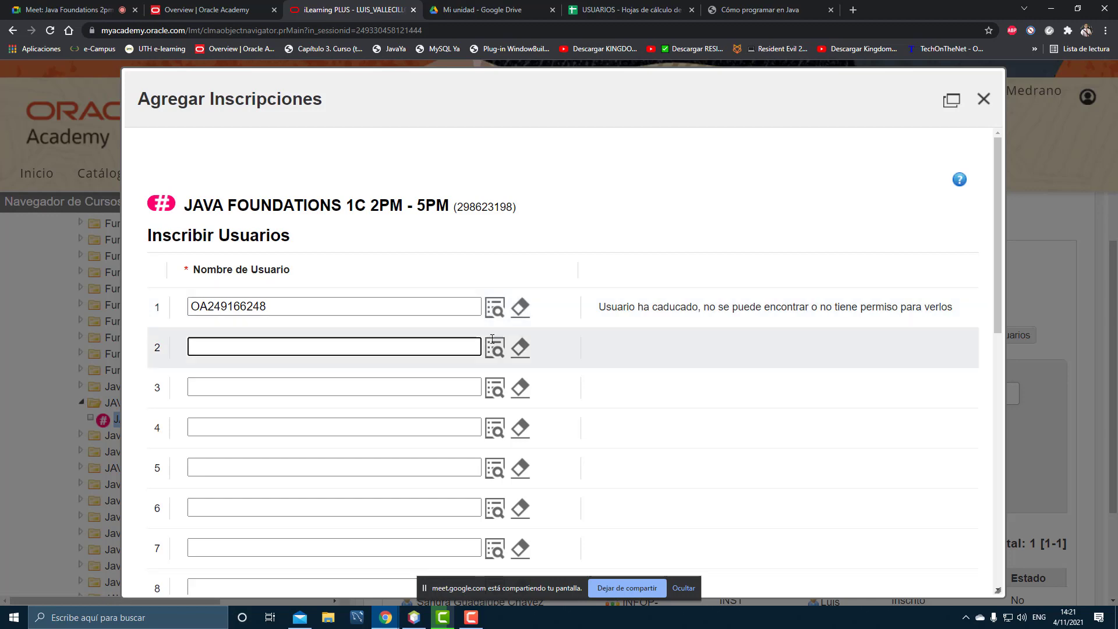
# Step: Copy the second student's username from B3 and paste it into row 2 of the form
pyautogui.click(594, 7)
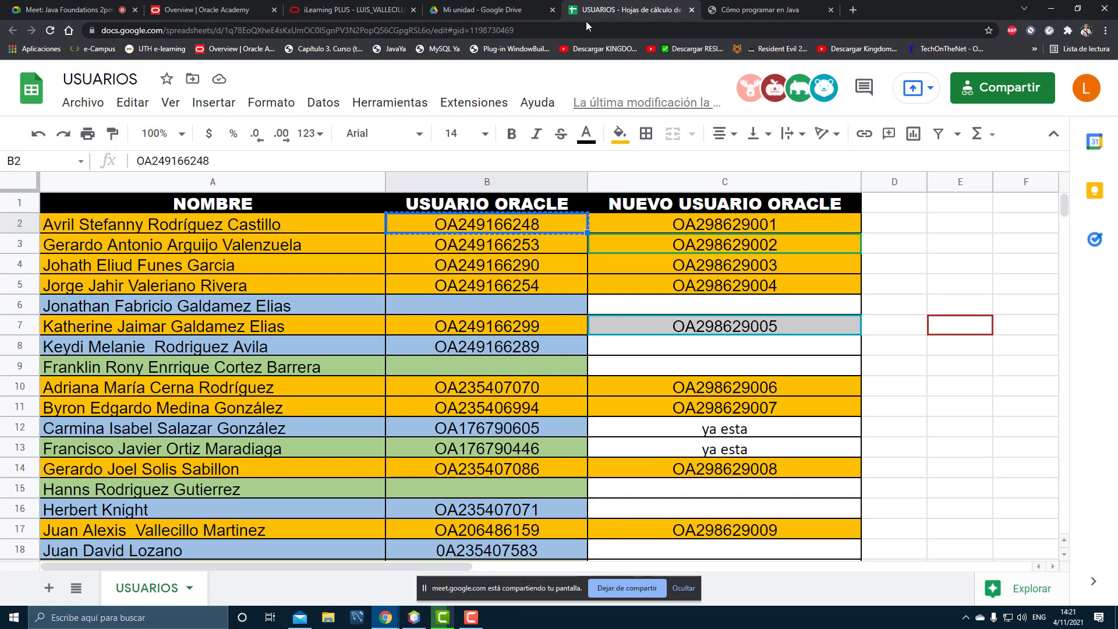
pyautogui.click(249, 246)
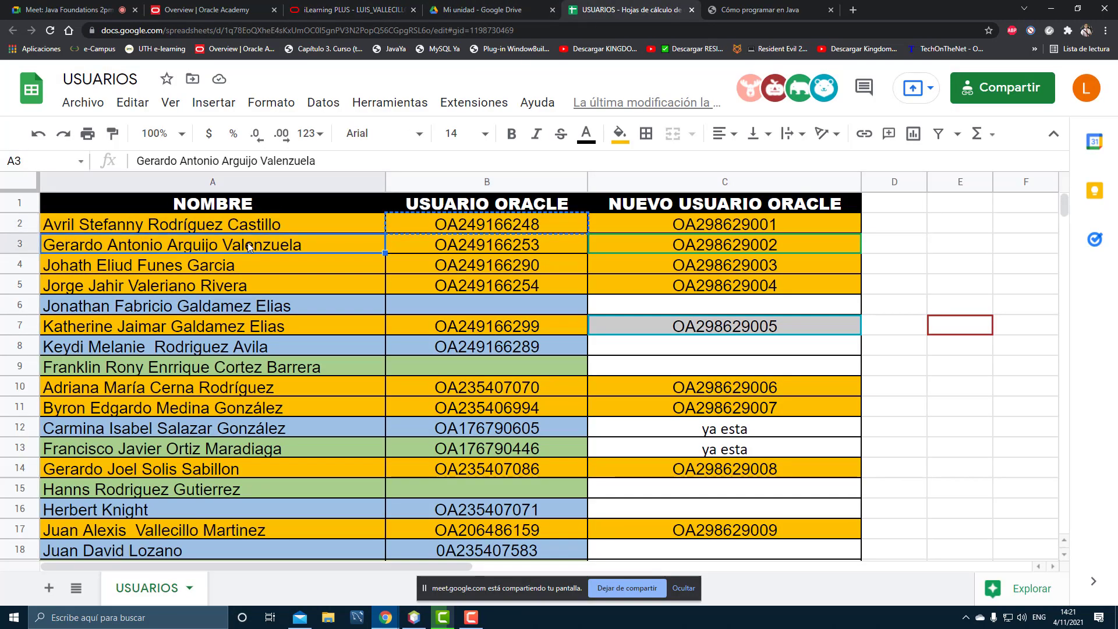
pyautogui.click(510, 248)
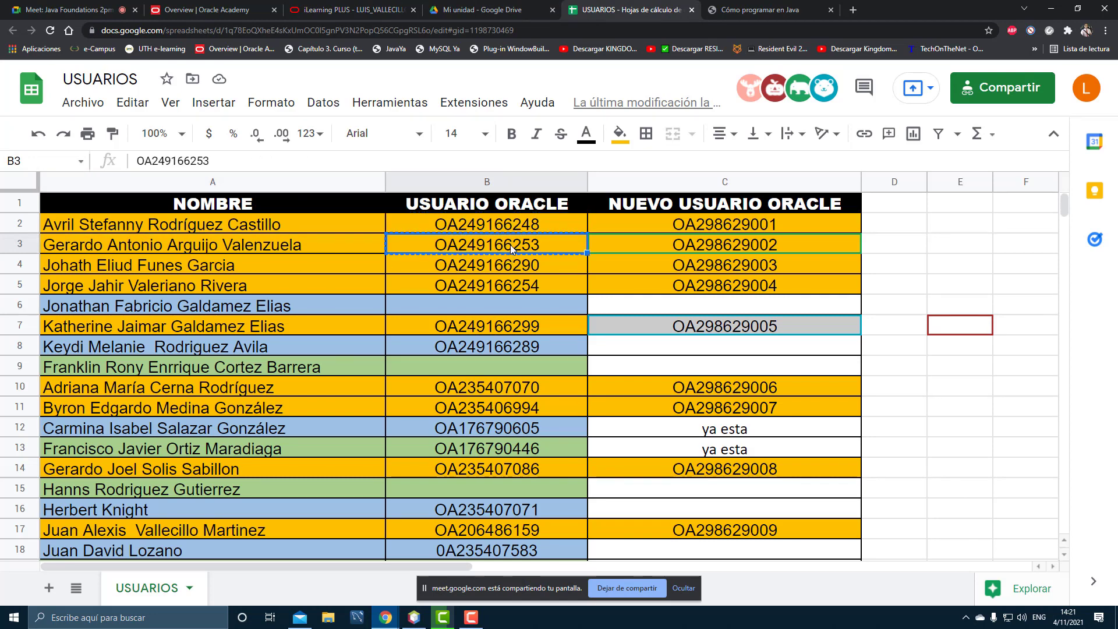
pyautogui.click(483, 9)
pyautogui.click(361, 8)
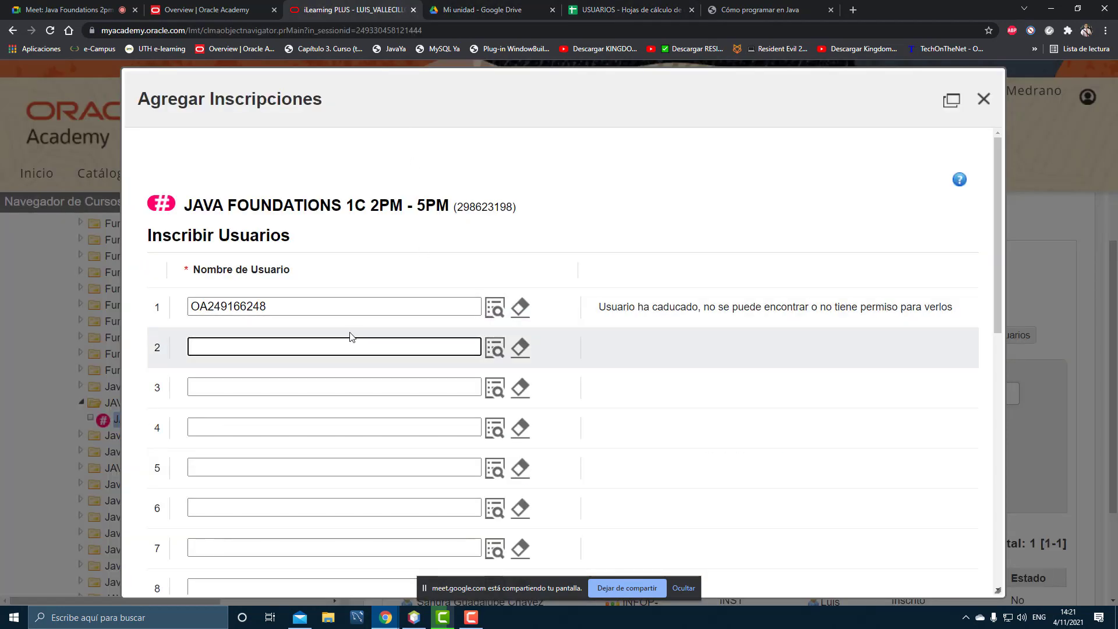
pyautogui.hotkey('ctrl', 'v')
pyautogui.click(421, 383)
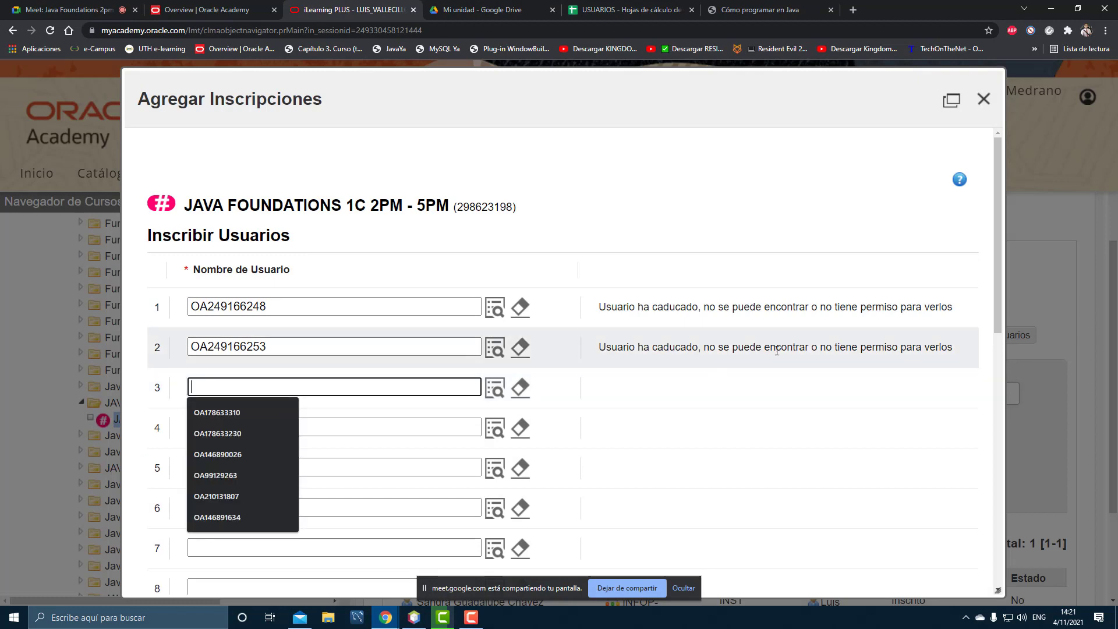
# Step: Delete the expired usernames from rows 1 and 2 of the enrollment form
pyautogui.doubleClick(369, 307)
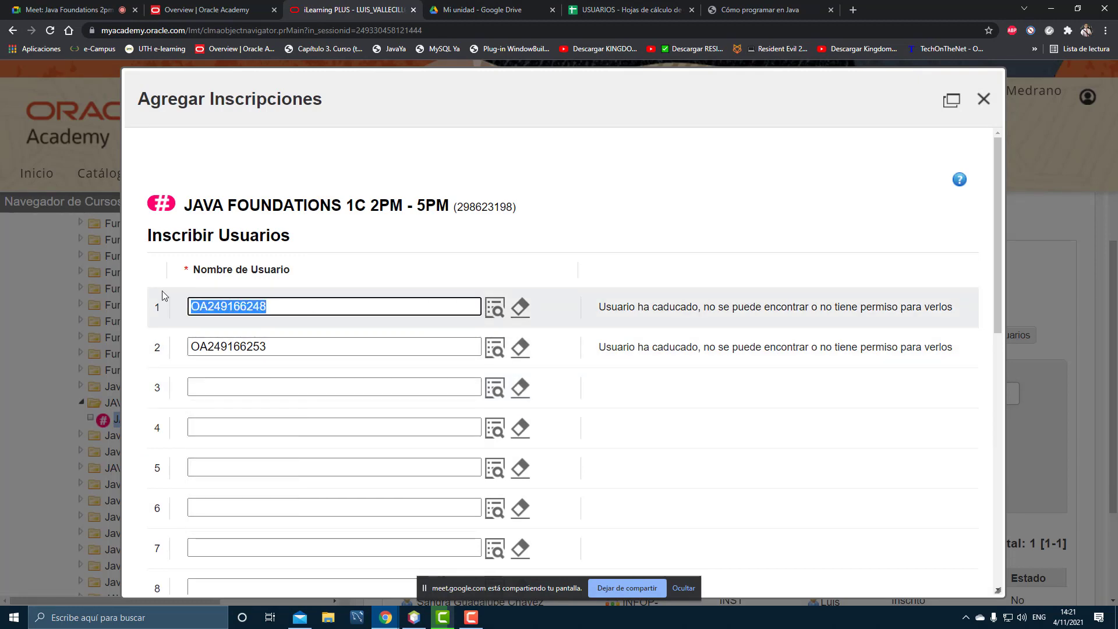
pyautogui.press('BackSpace')
pyautogui.doubleClick(276, 347)
pyautogui.press('BackSpace')
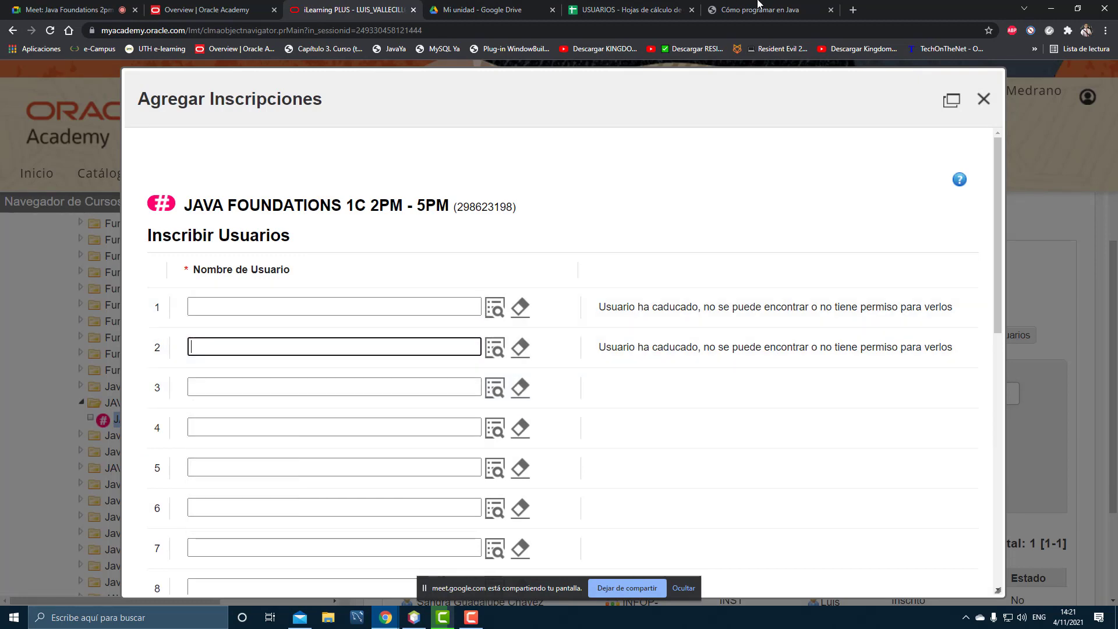
pyautogui.click(629, 9)
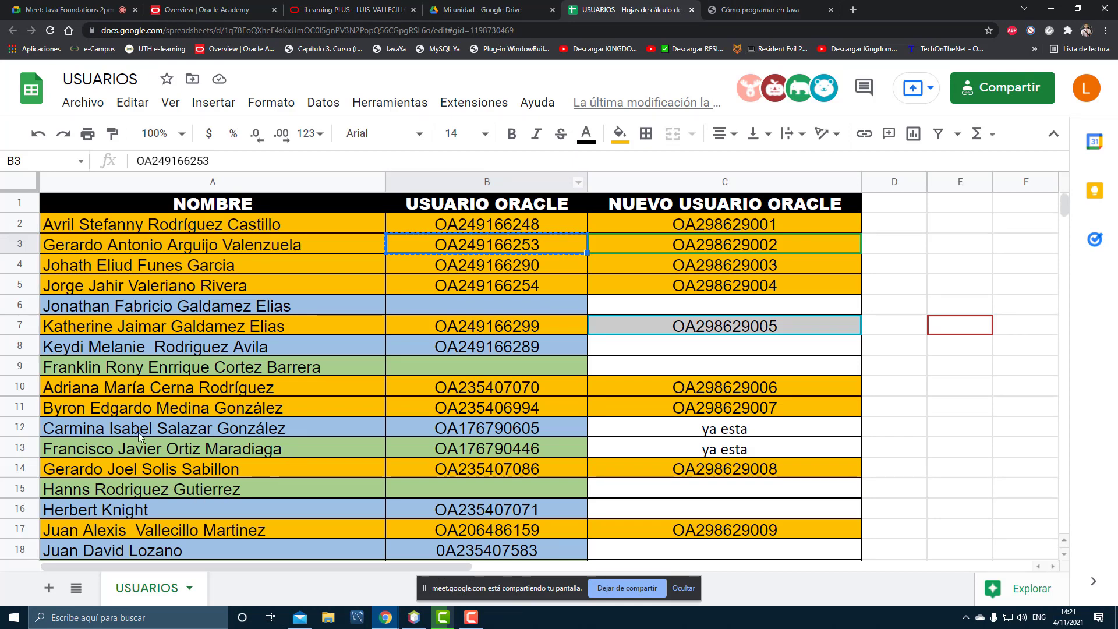
# Step: Paste the B12 username into row 1 so it validates as INFOP-TEGUCIGALPA - Students, country HN
pyautogui.click(483, 428)
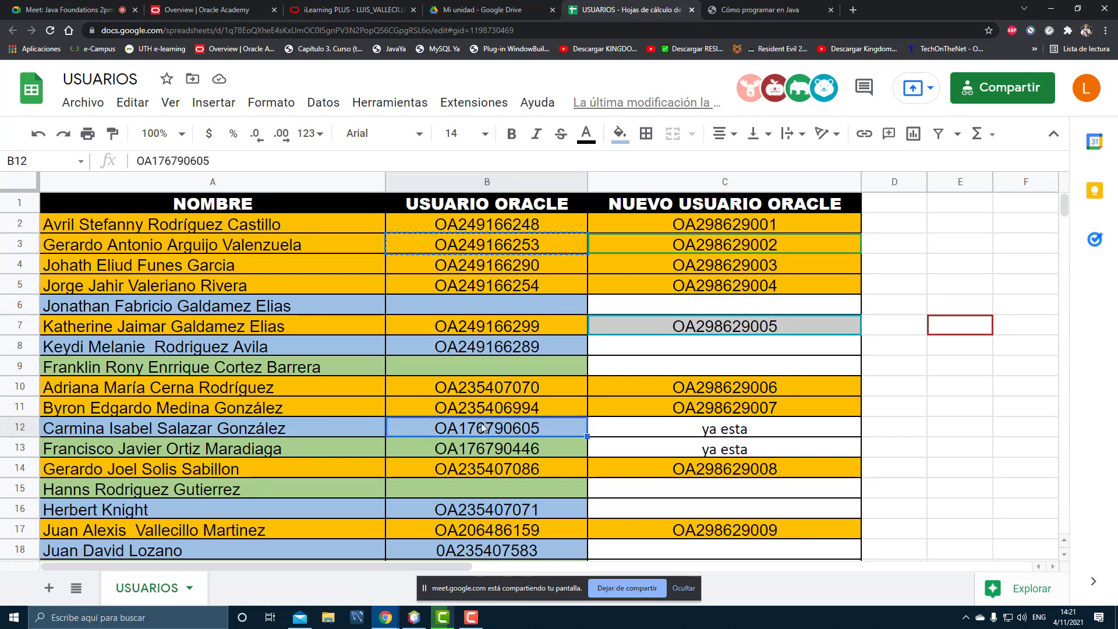
pyautogui.hotkey('ctrl', 'c')
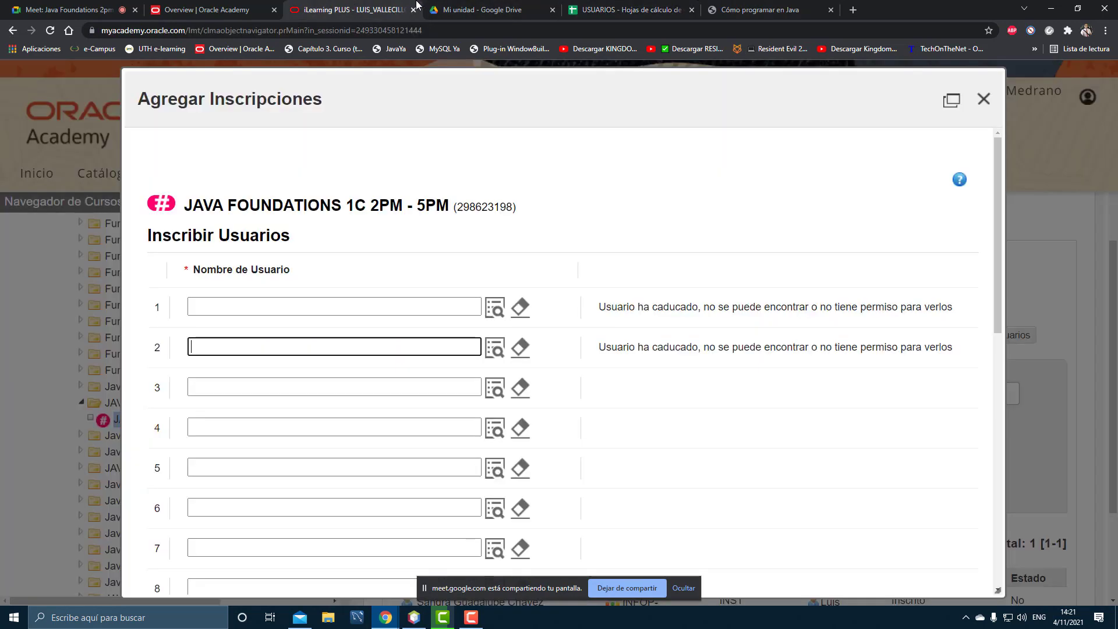
pyautogui.click(353, 9)
pyautogui.click(312, 306)
pyautogui.hotkey('ctrl', 'v')
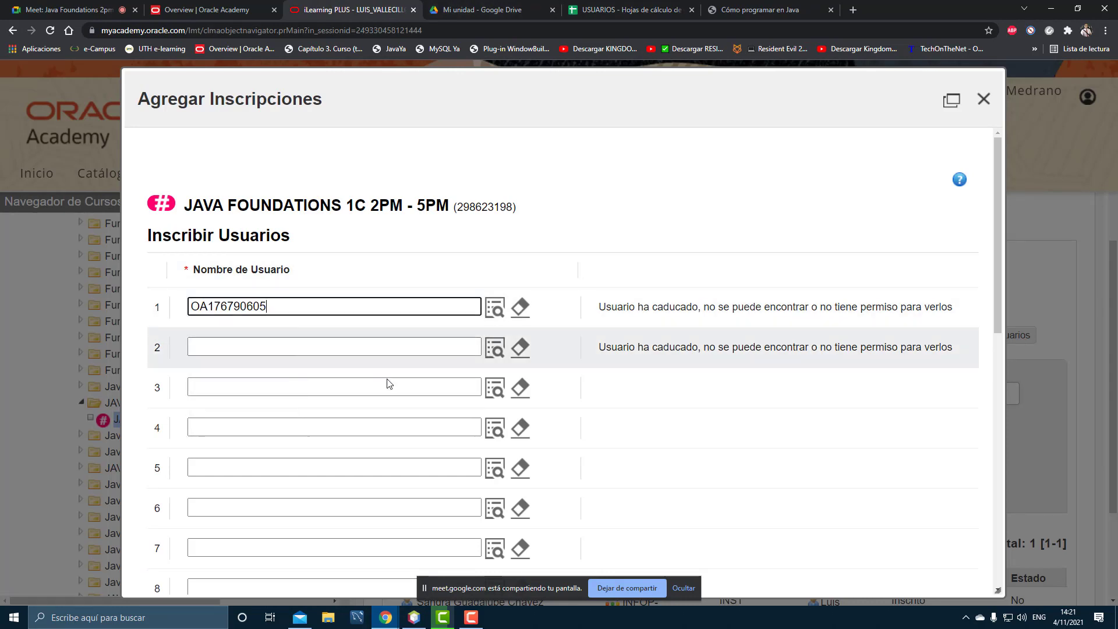
pyautogui.click(389, 348)
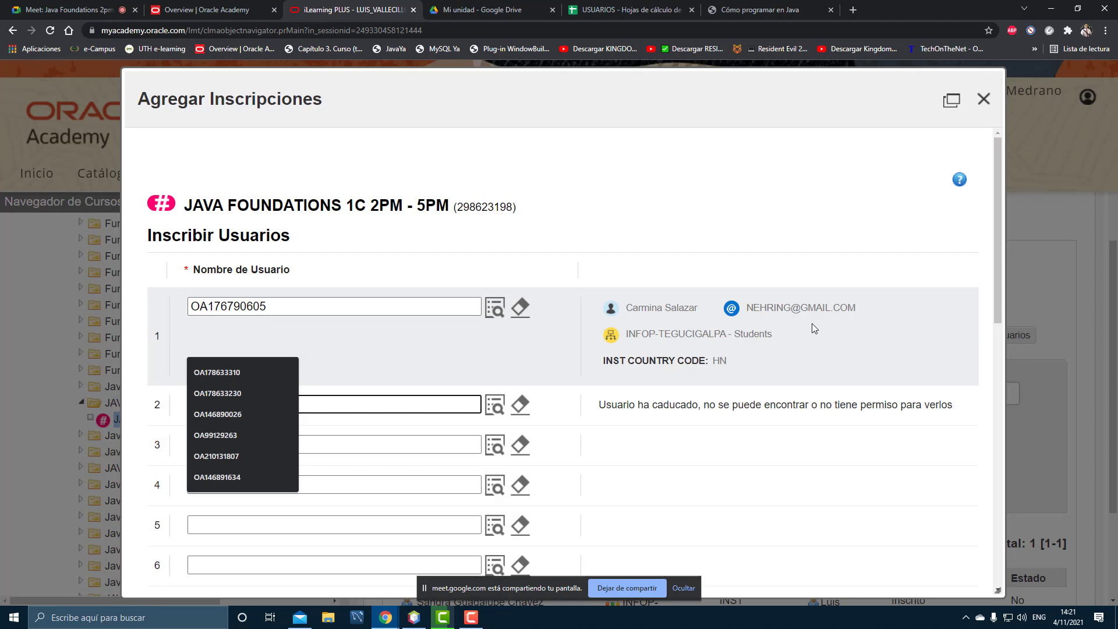
pyautogui.click(423, 355)
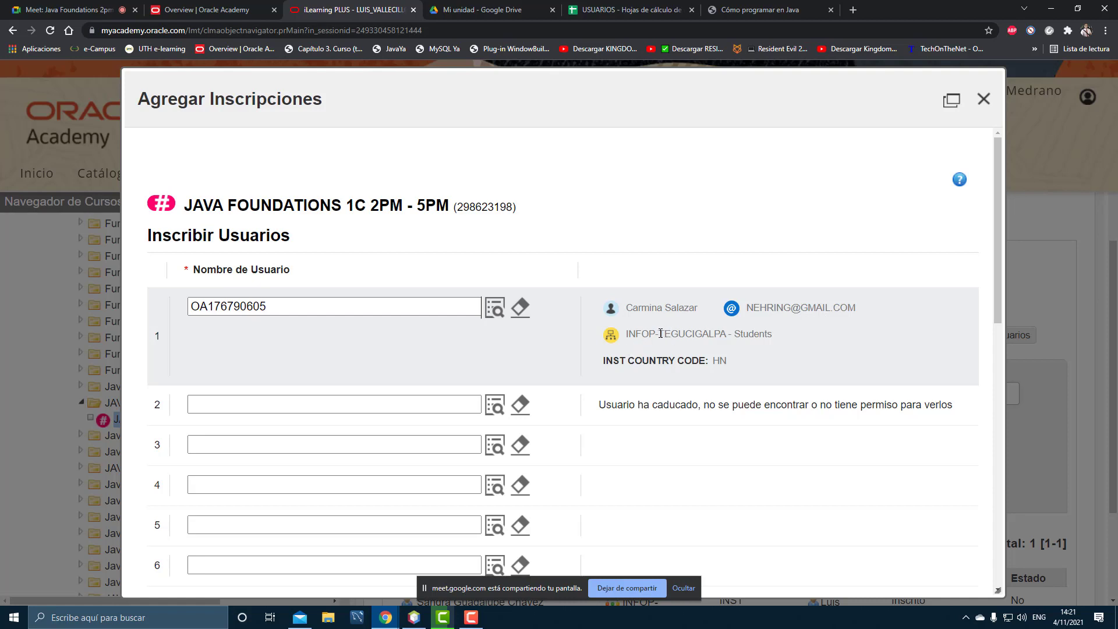
pyautogui.moveTo(660, 333); pyautogui.dragTo(728, 337)
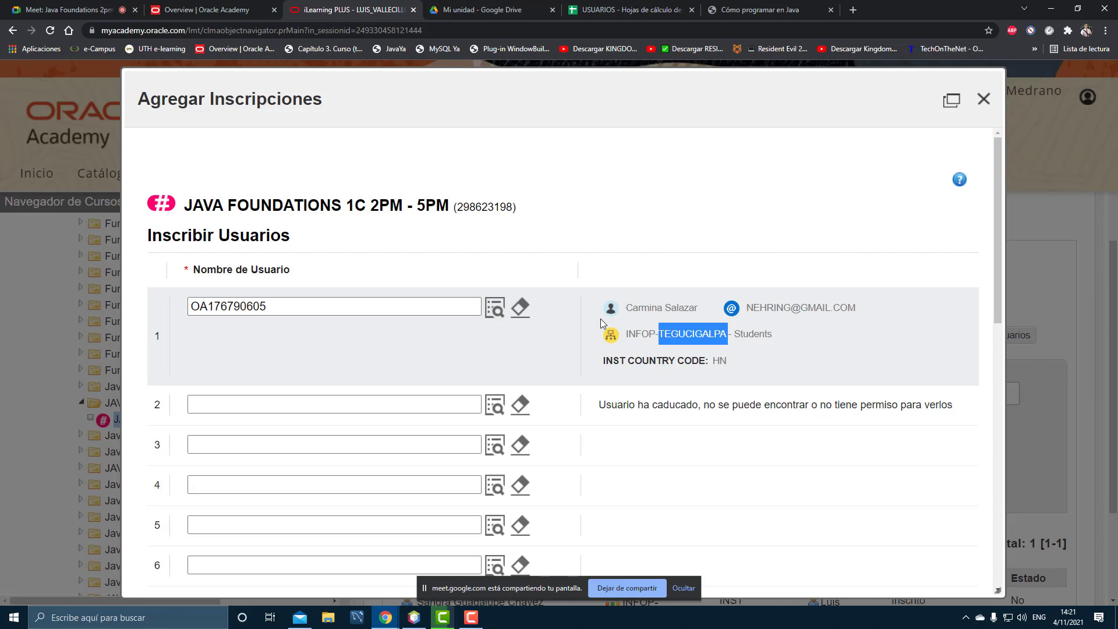
# Step: Replace row 1 with the B8 username, which is flagged expired, then select B16 in USUARIOS
pyautogui.moveTo(379, 307); pyautogui.dragTo(116, 319)
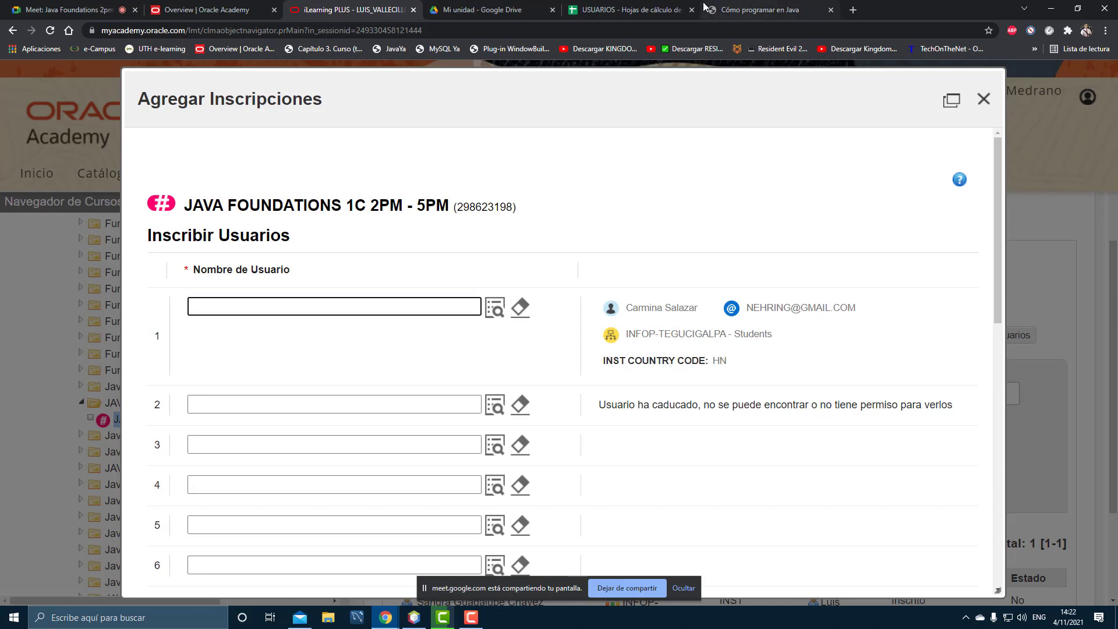
pyautogui.click(626, 9)
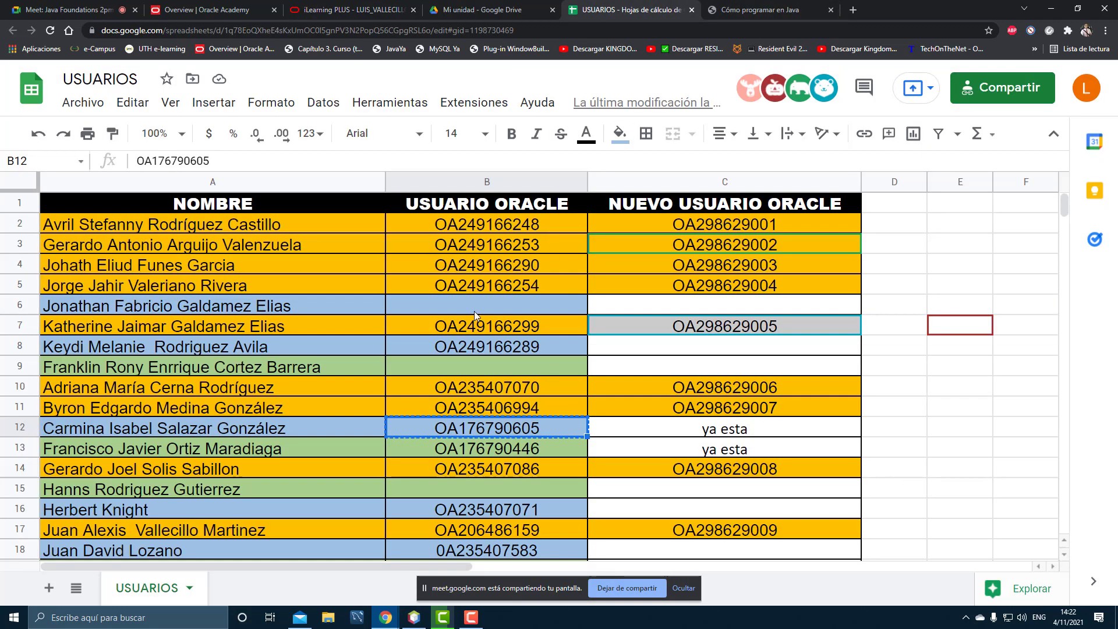
pyautogui.click(496, 351)
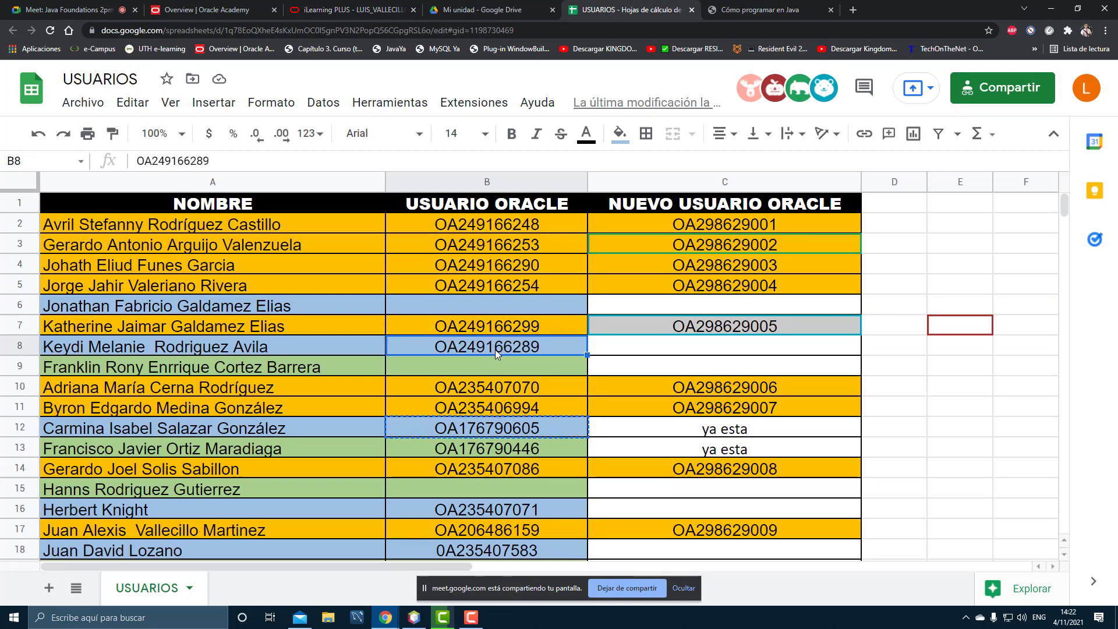
pyautogui.hotkey('ctrl', 'c')
pyautogui.click(349, 9)
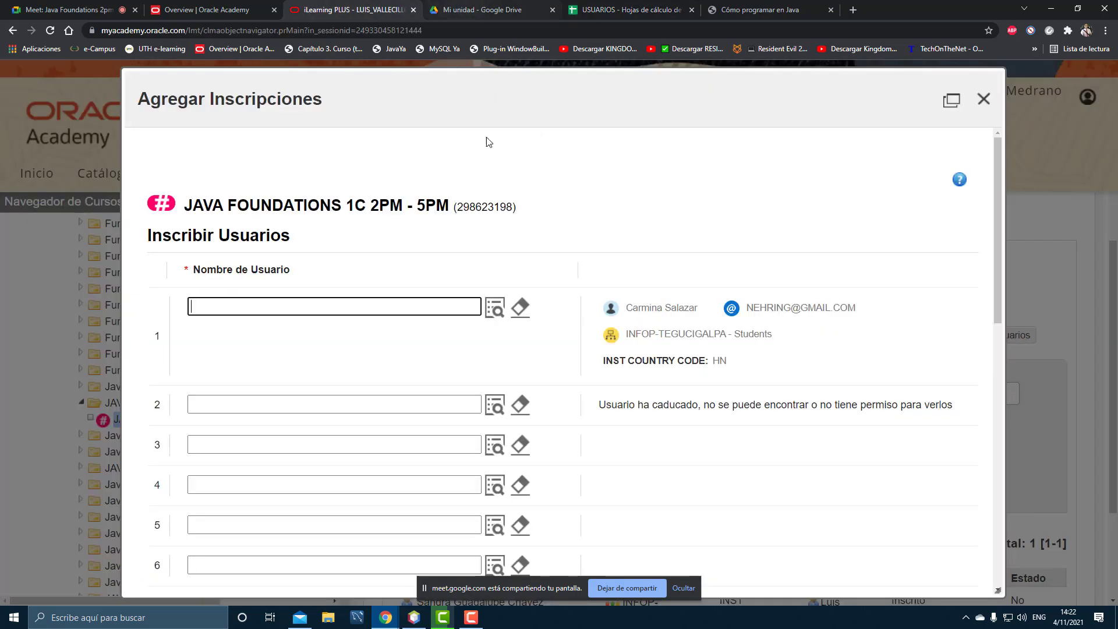
pyautogui.hotkey('ctrl', 'v')
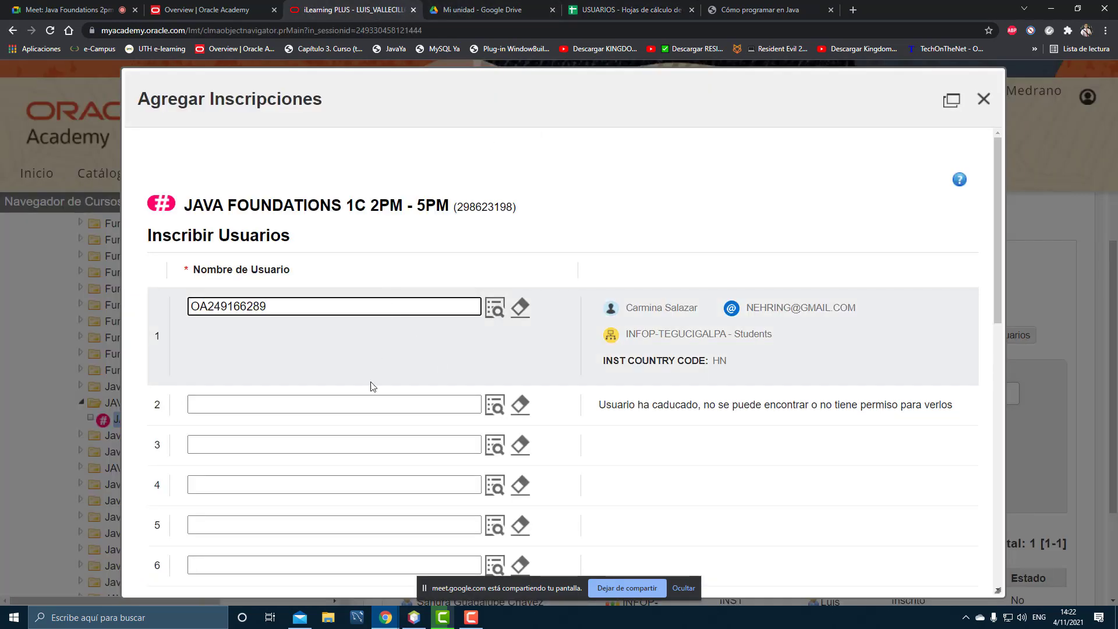
pyautogui.click(364, 404)
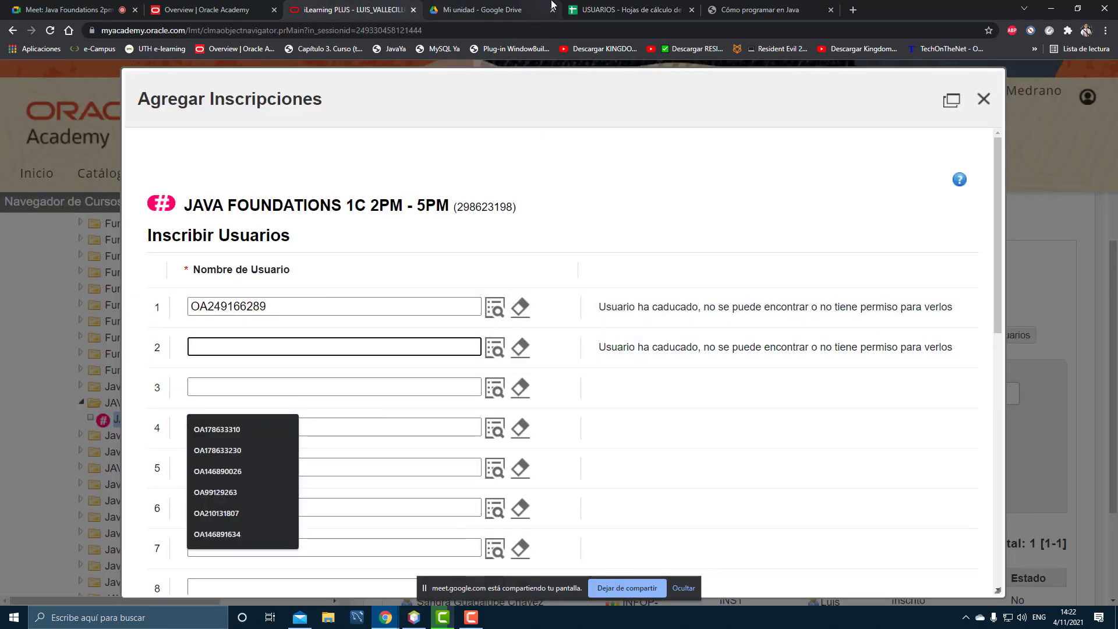
pyautogui.click(589, 9)
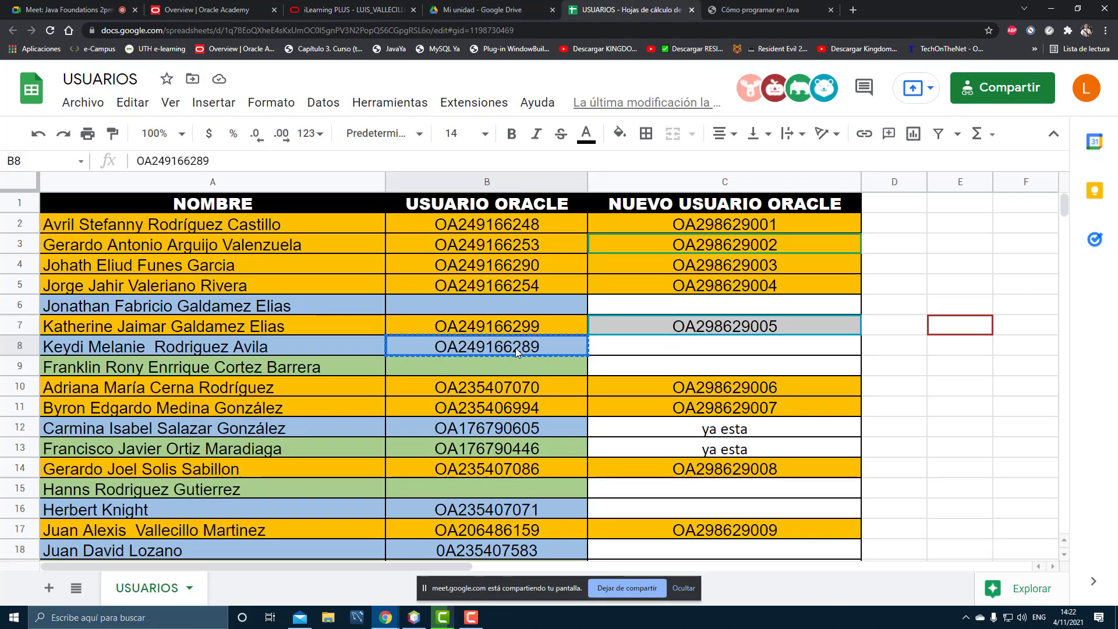
pyautogui.scroll(-3, 577, 346)
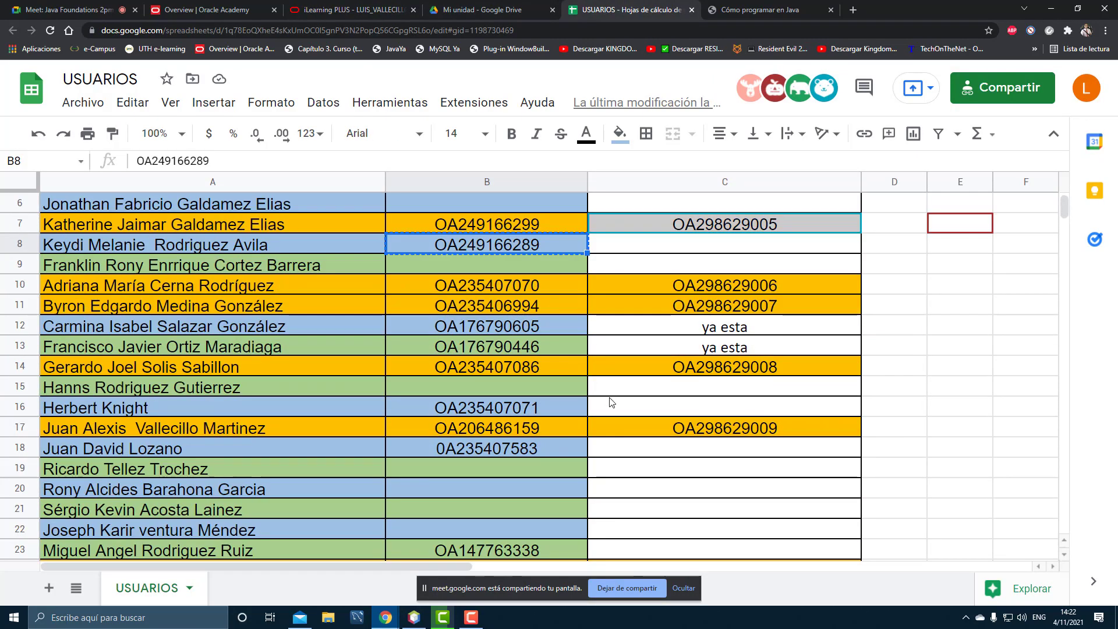
pyautogui.click(476, 404)
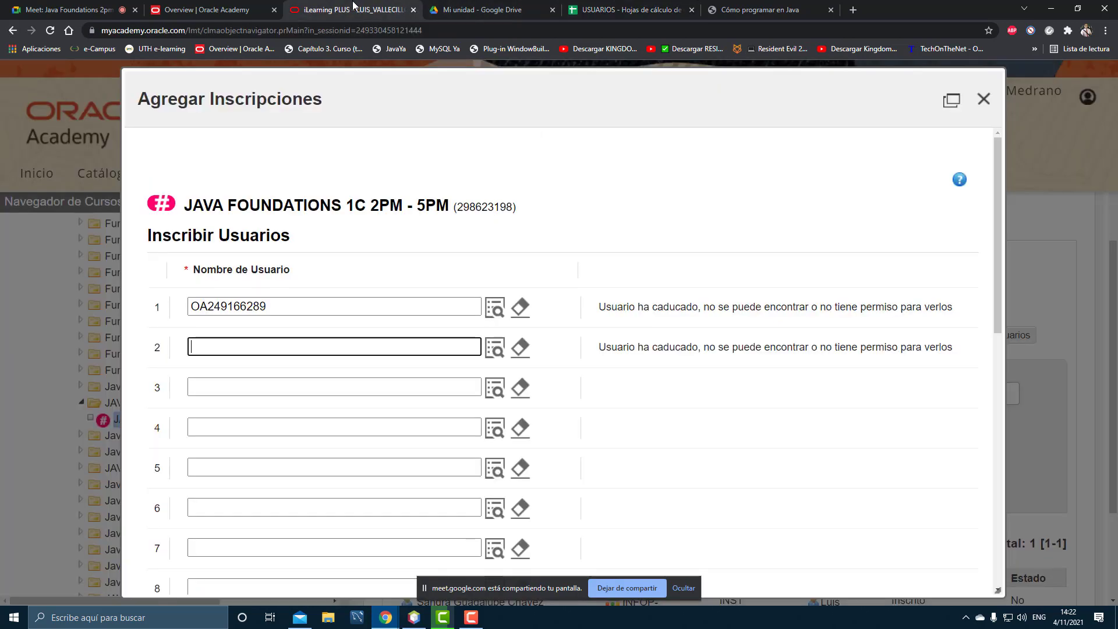
# Step: Clear both form rows and paste the B16 username into row 1
pyautogui.click(350, 10)
pyautogui.doubleClick(314, 307)
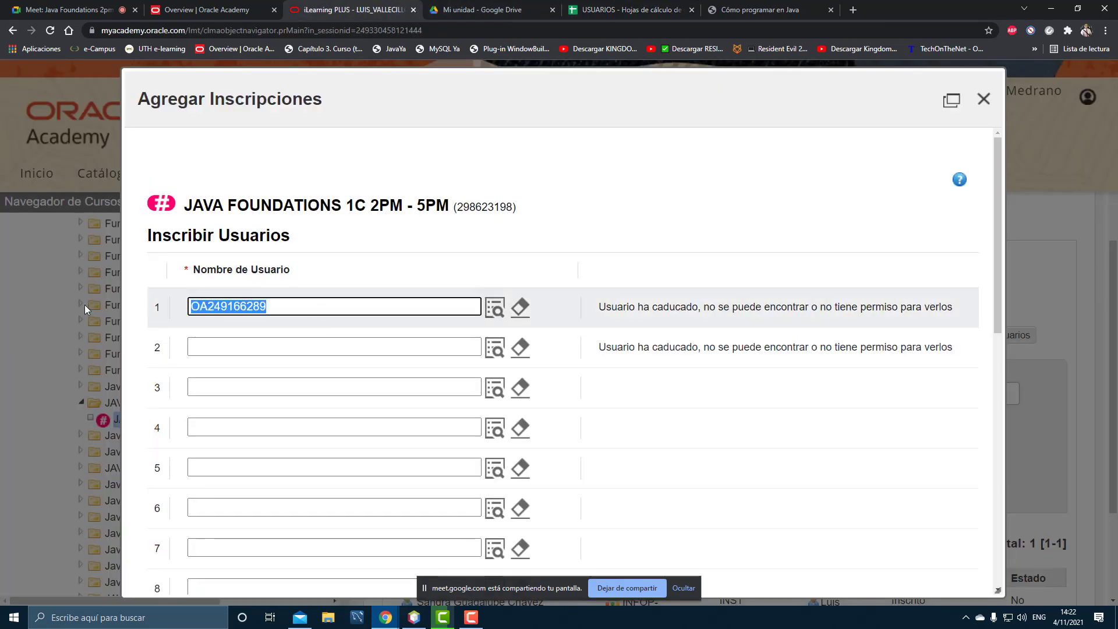
pyautogui.click(520, 307)
pyautogui.click(520, 348)
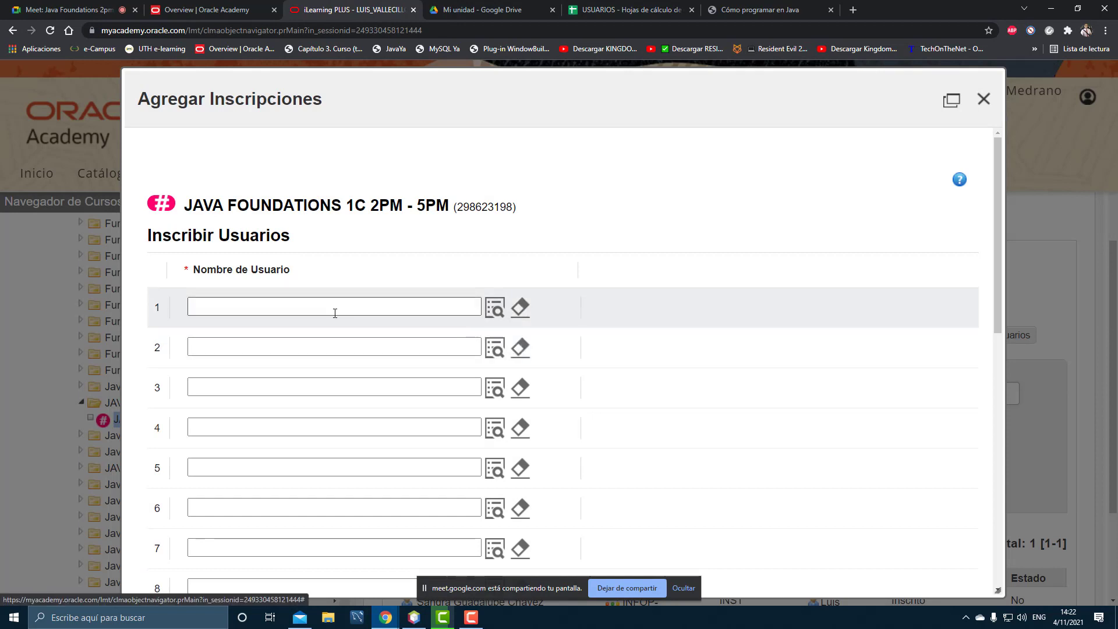
pyautogui.click(322, 309)
pyautogui.hotkey('ctrl', 'v')
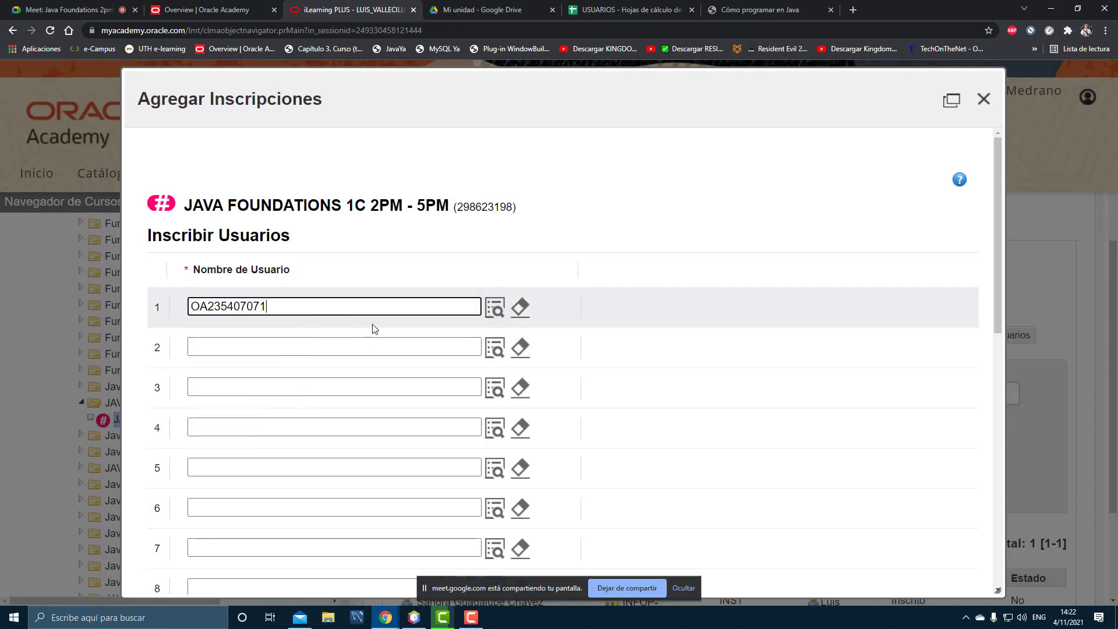
pyautogui.click(346, 342)
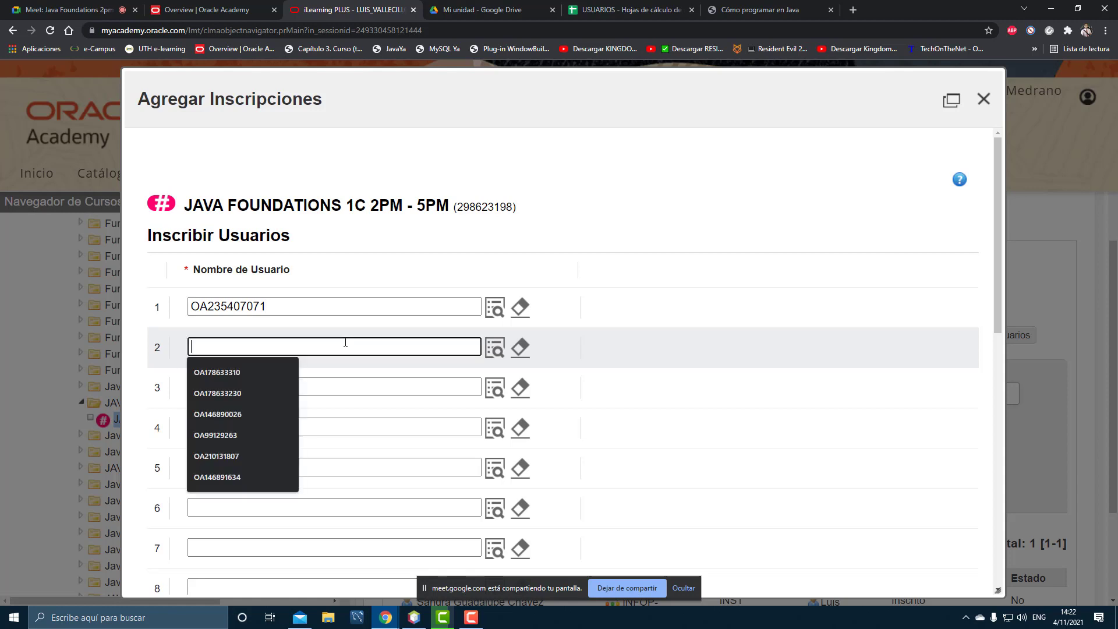
# Step: Delete the rejected B16 username and highlight the 'Usuario ha caducado' permission message
pyautogui.doubleClick(342, 301)
pyautogui.press('BackSpace')
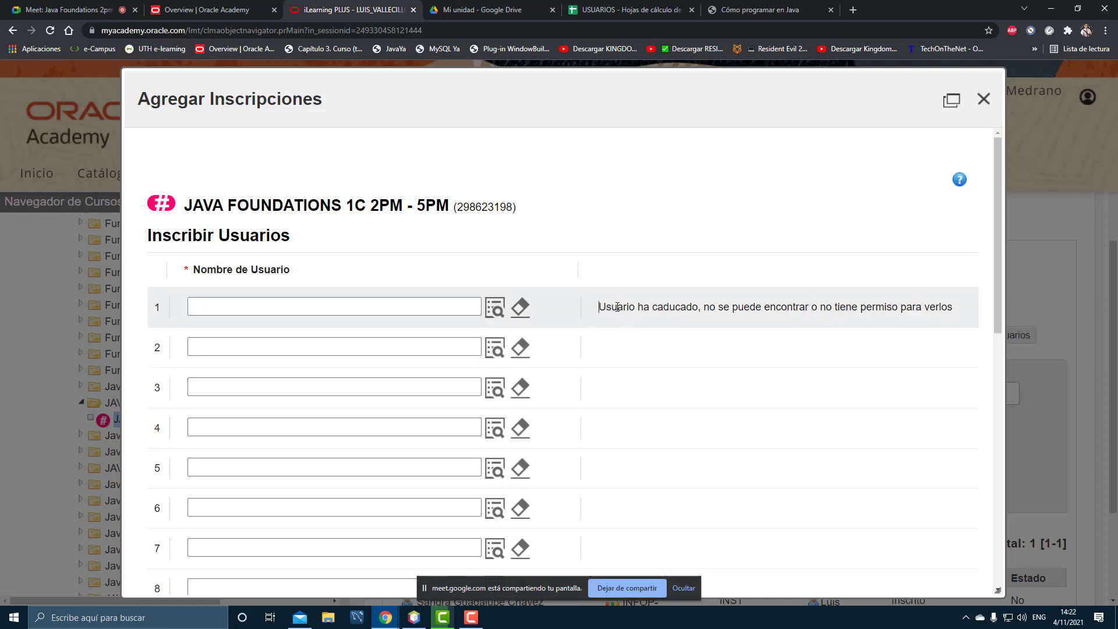
pyautogui.moveTo(597, 311); pyautogui.dragTo(983, 325)
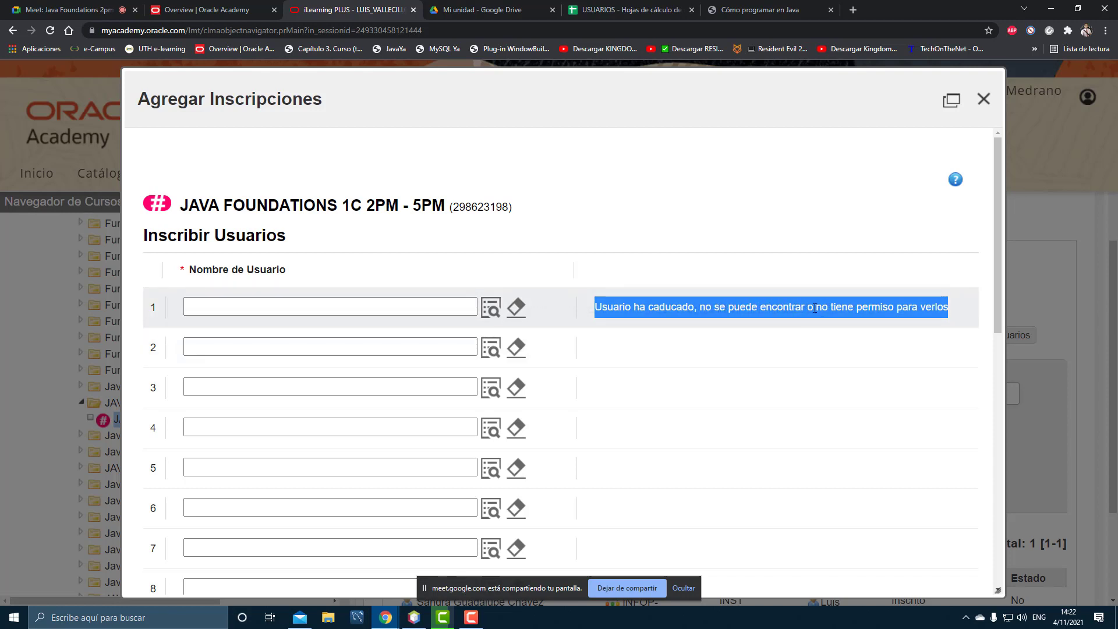
pyautogui.moveTo(816, 307); pyautogui.dragTo(967, 303)
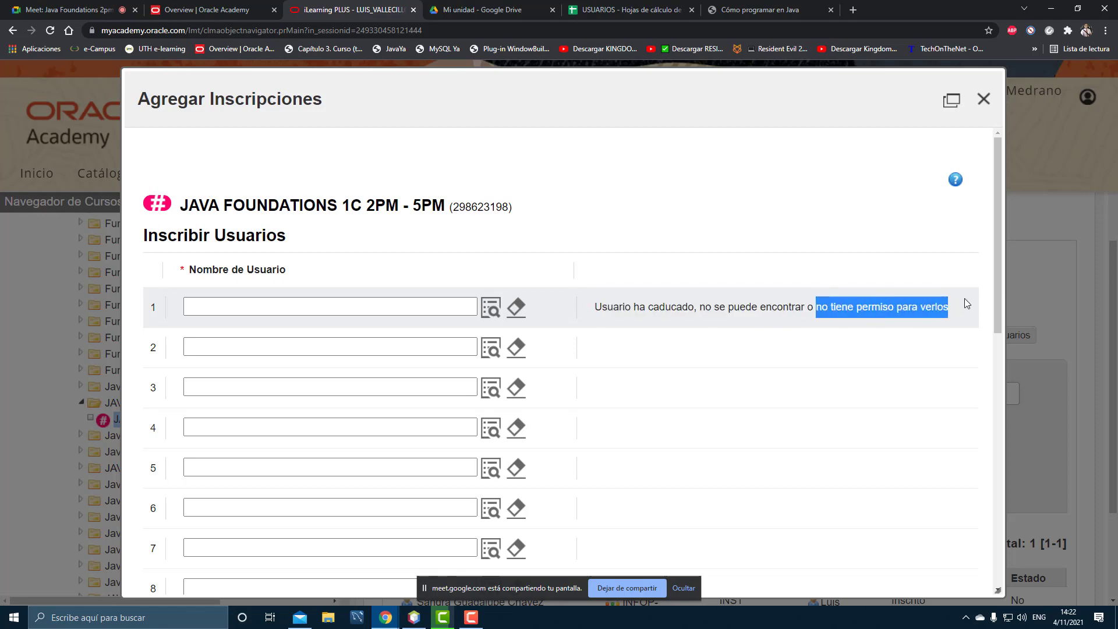
pyautogui.click(626, 9)
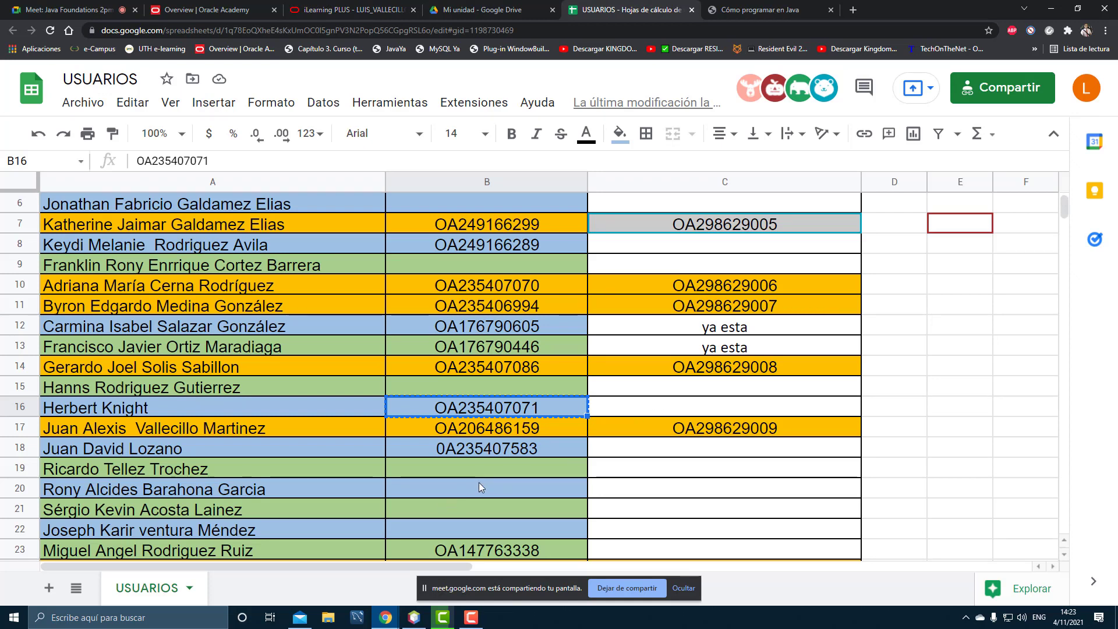
# Step: Correct B18's username by replacing the leading 0 with O, then select the corrected text
pyautogui.click(499, 450)
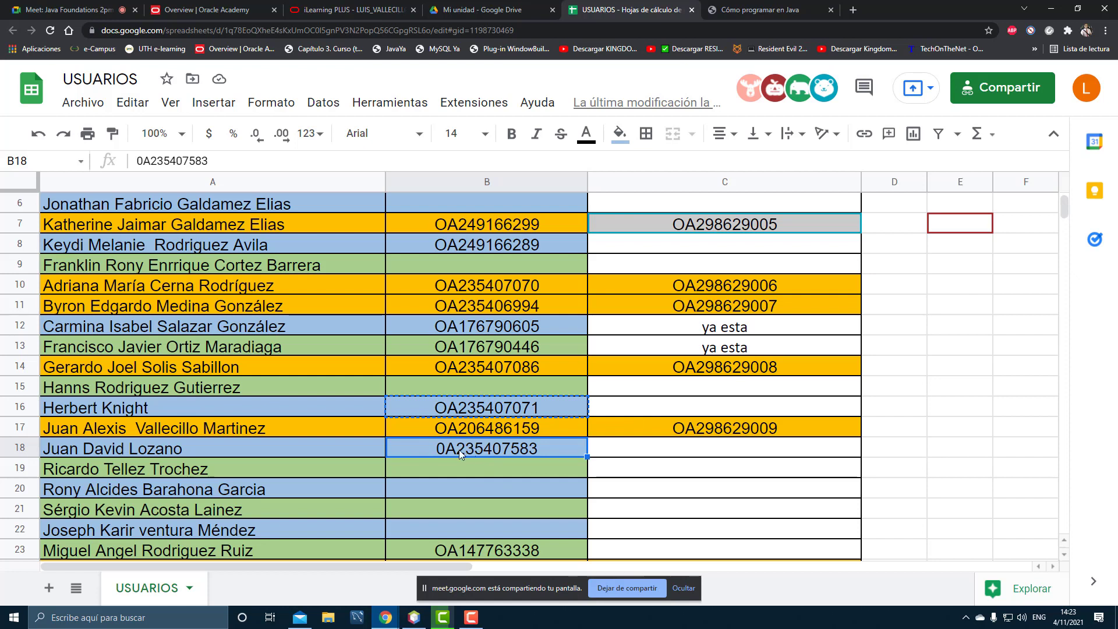
pyautogui.doubleClick(442, 449)
pyautogui.click(443, 448)
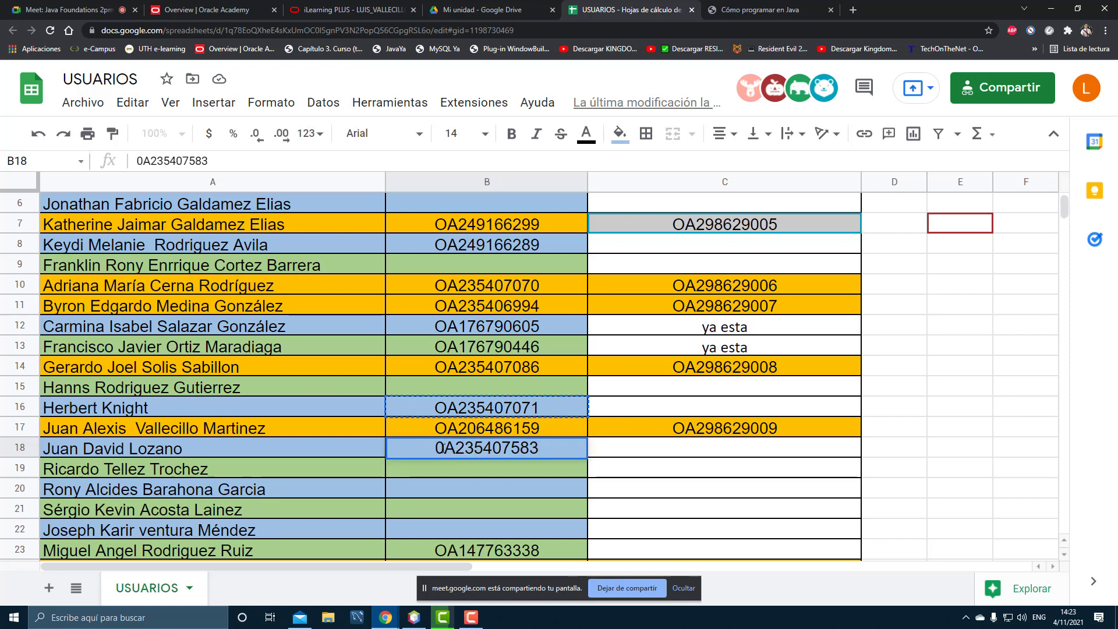
pyautogui.press('BackSpace')
pyautogui.write('O')
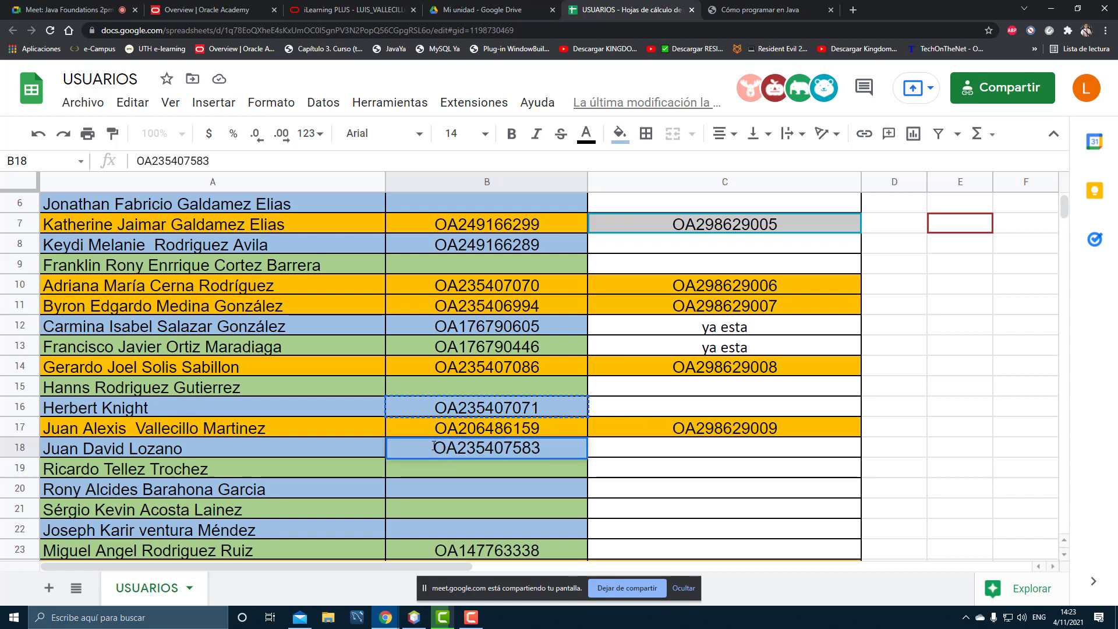
pyautogui.moveTo(434, 446); pyautogui.dragTo(544, 448)
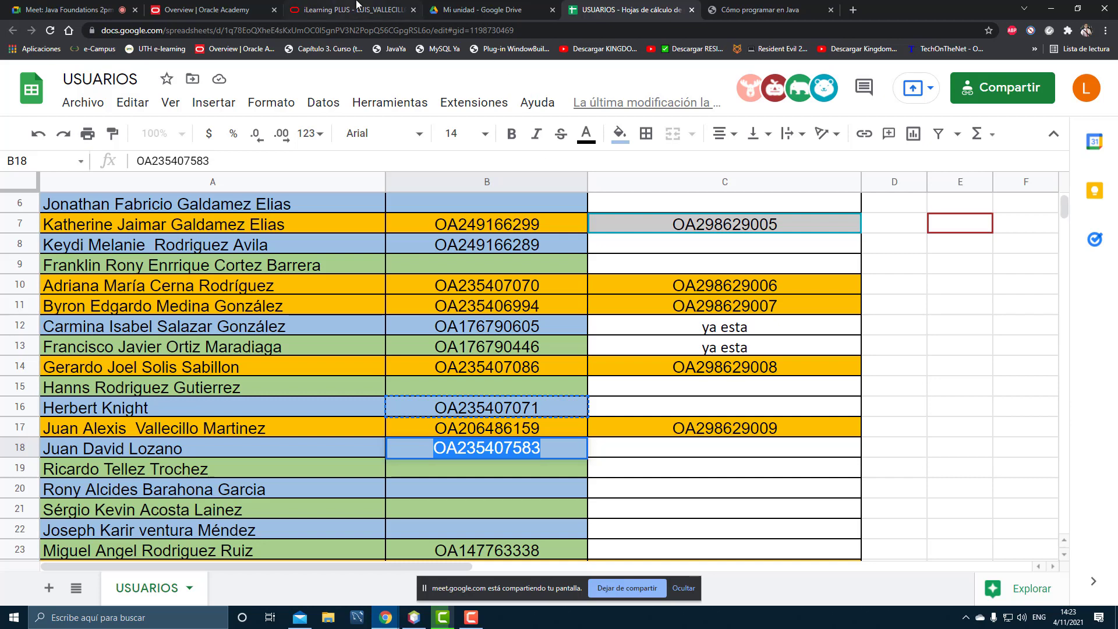
# Step: Paste the corrected B18 username into field 1, then cut it out after it is rejected
pyautogui.click(349, 10)
pyautogui.click(411, 307)
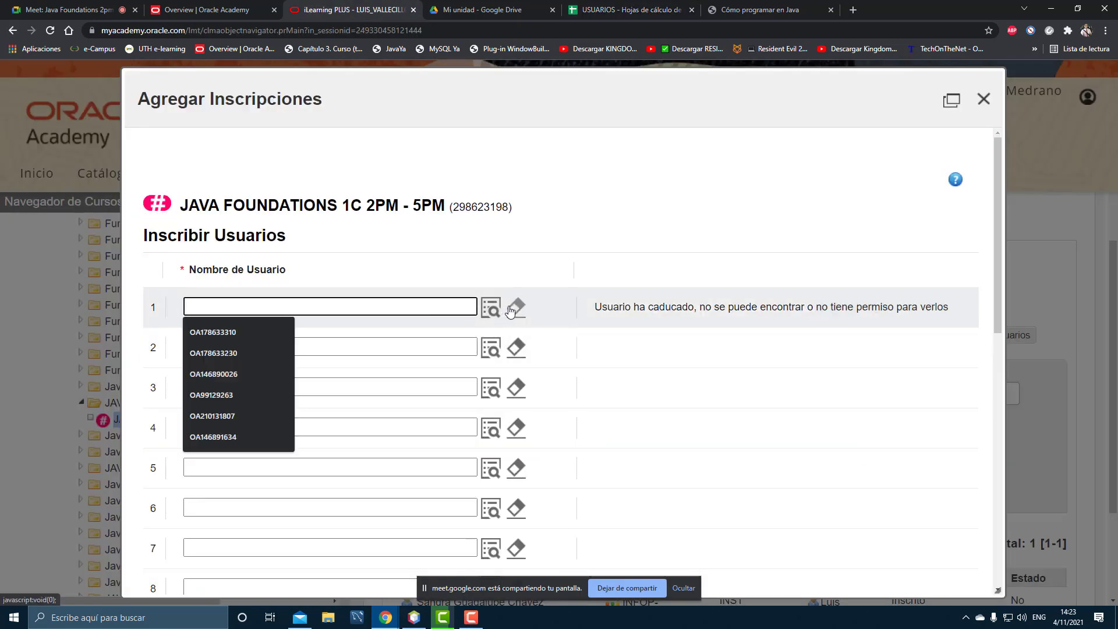
pyautogui.click(375, 306)
pyautogui.click(358, 309)
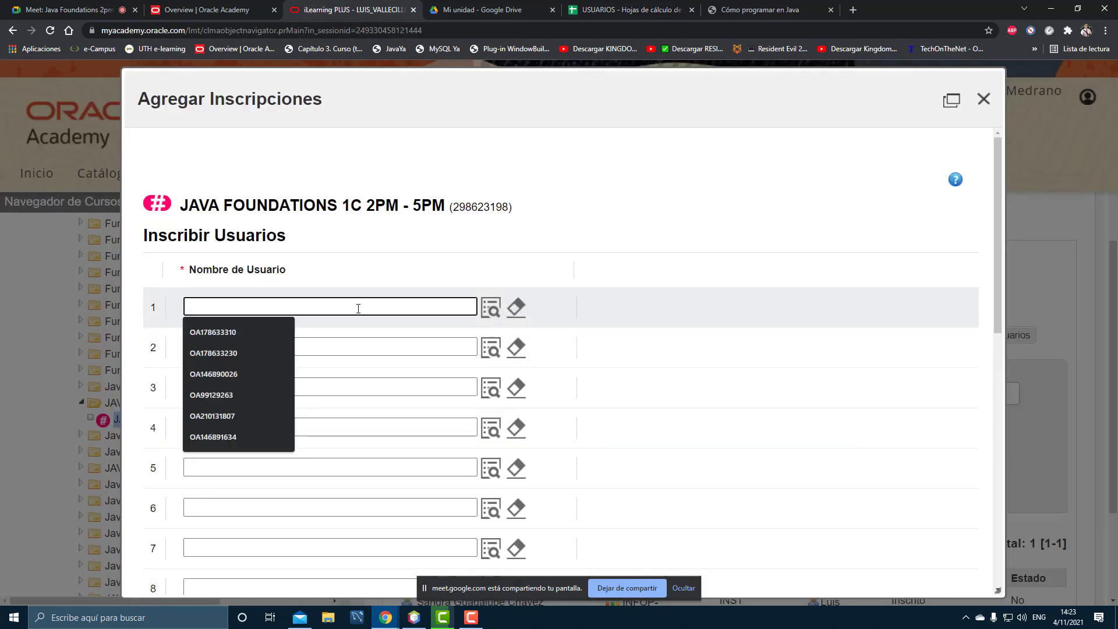
pyautogui.hotkey('ctrl', 'v')
pyautogui.click(367, 345)
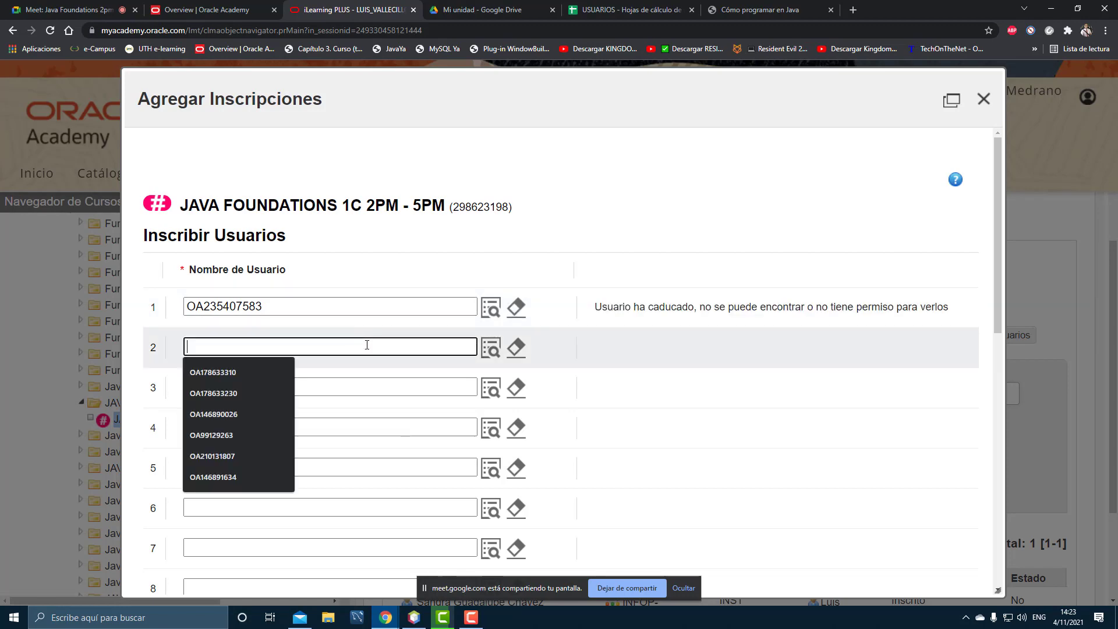
pyautogui.moveTo(324, 305); pyautogui.dragTo(114, 289)
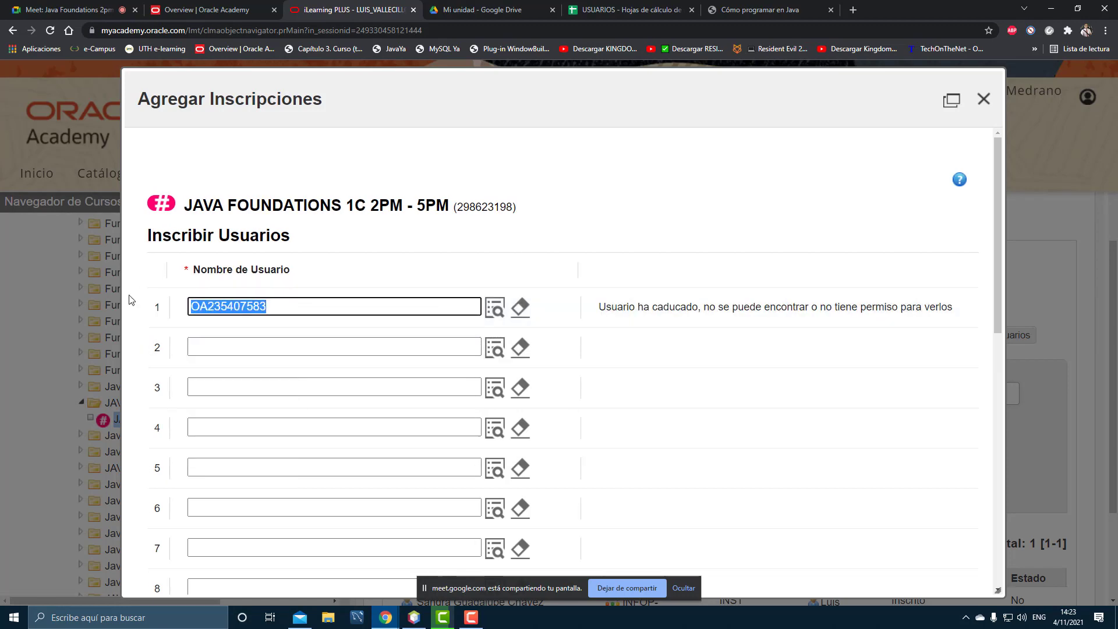
pyautogui.hotkey('ctrl', 'x')
pyautogui.click(629, 9)
pyautogui.scroll(2, 672, 280)
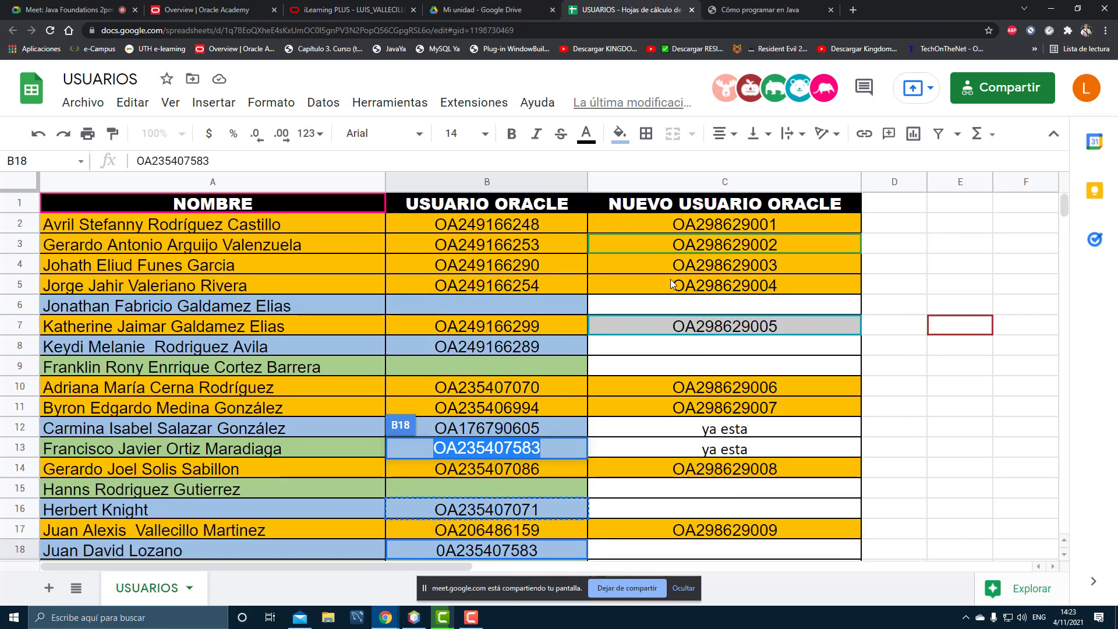
# Step: Mark cells C8, C16 and C18 as 'pendiente' in the USUARIOS sheet
pyautogui.click(681, 349)
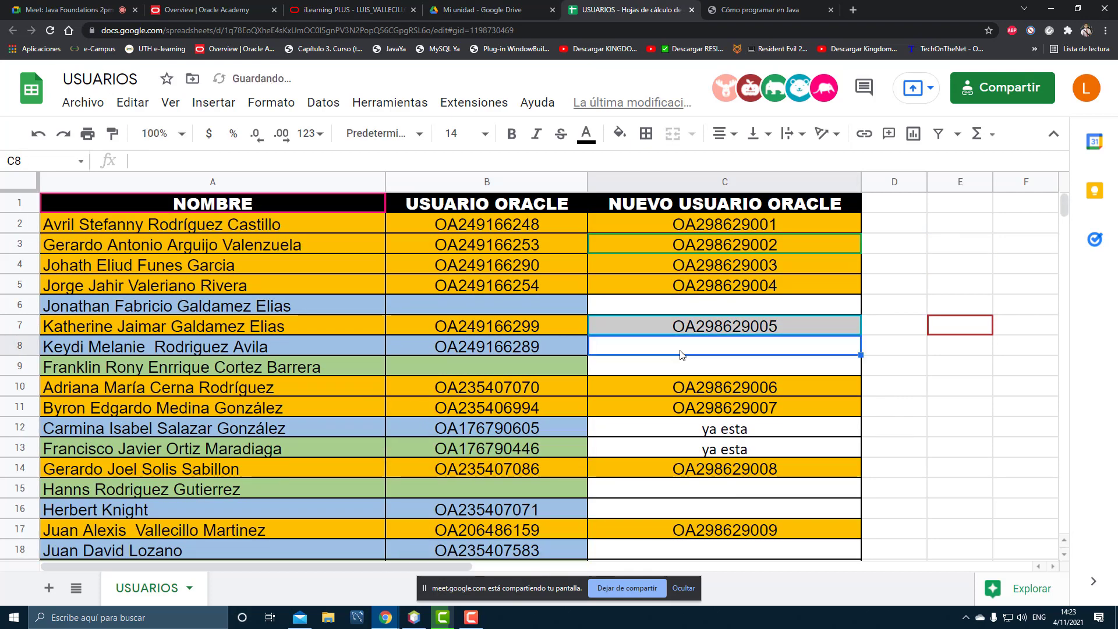
pyautogui.write('pendiente')
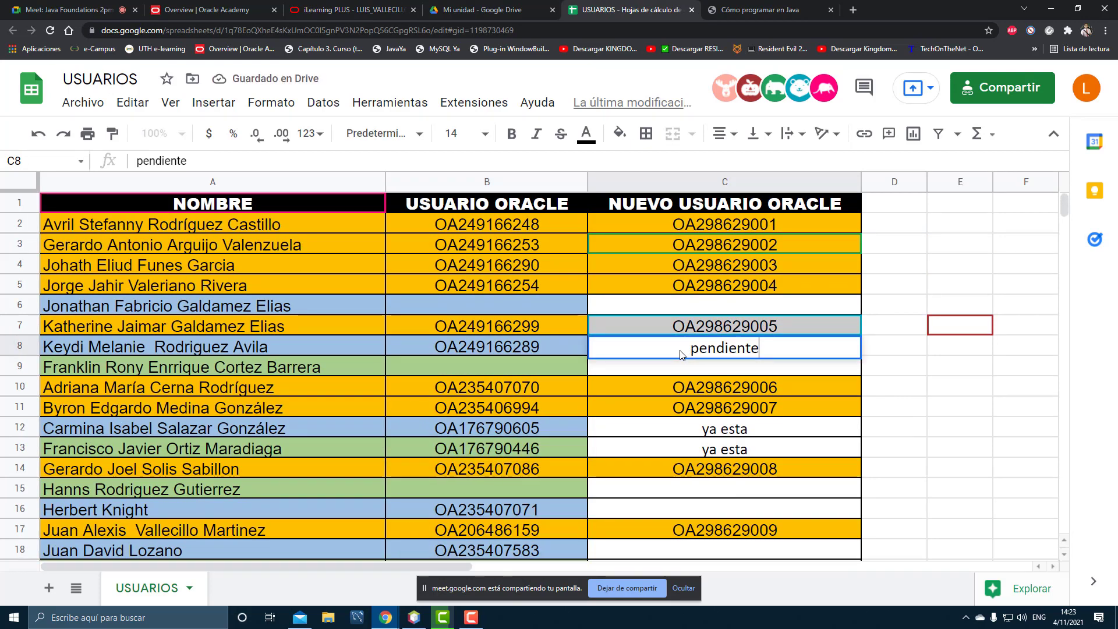
pyautogui.scroll(-3, 749, 442)
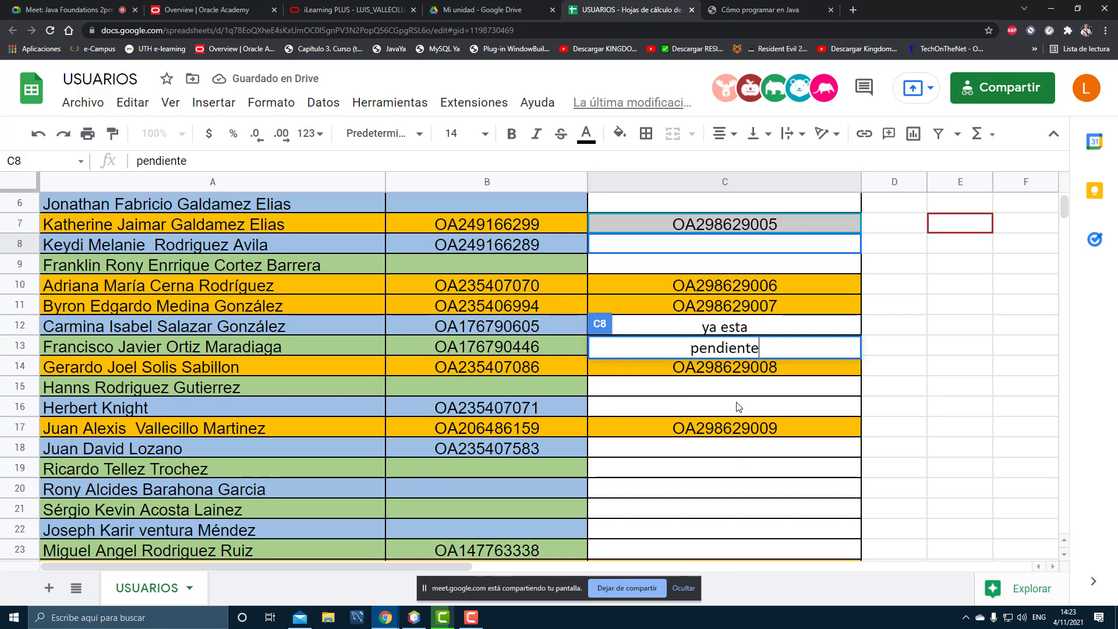
pyautogui.click(738, 407)
pyautogui.write('pen')
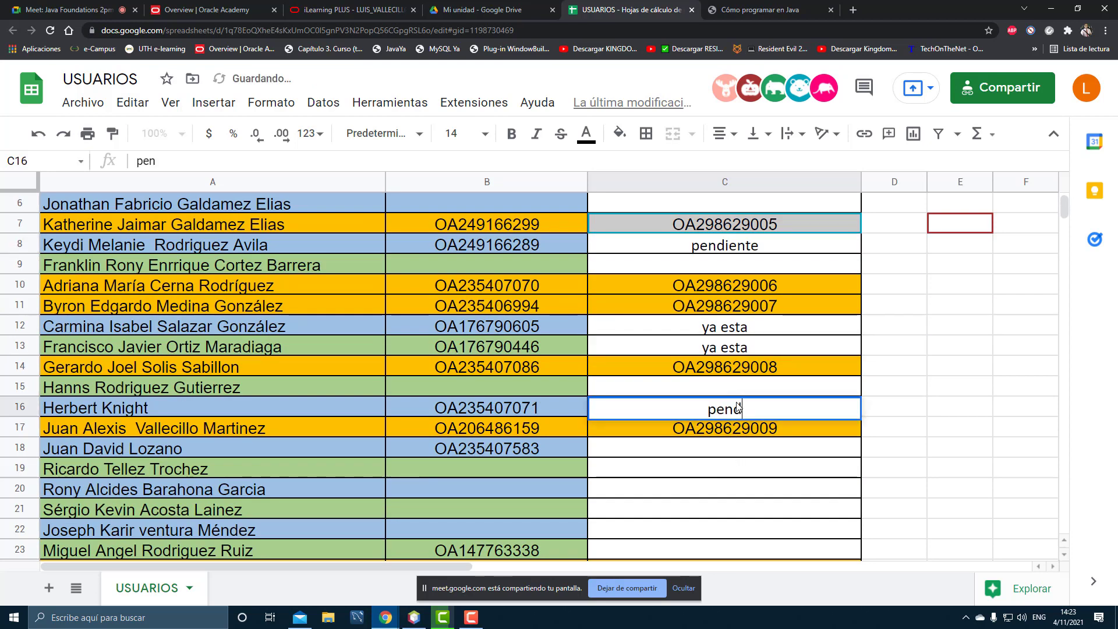
pyautogui.write('diet')
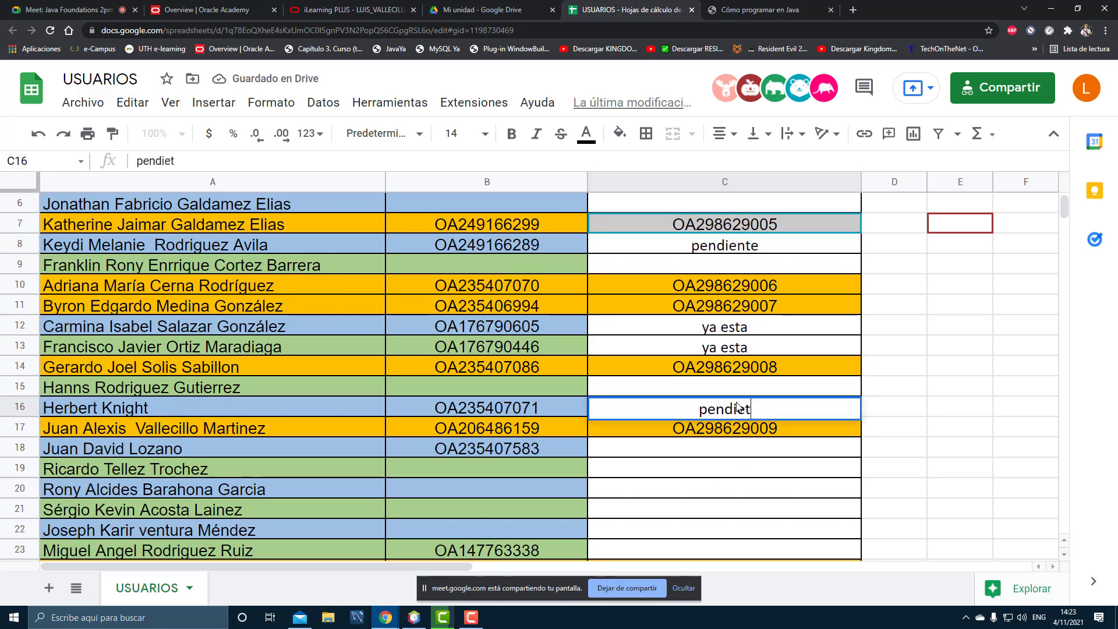
pyautogui.press('BackSpace')
pyautogui.write('nte')
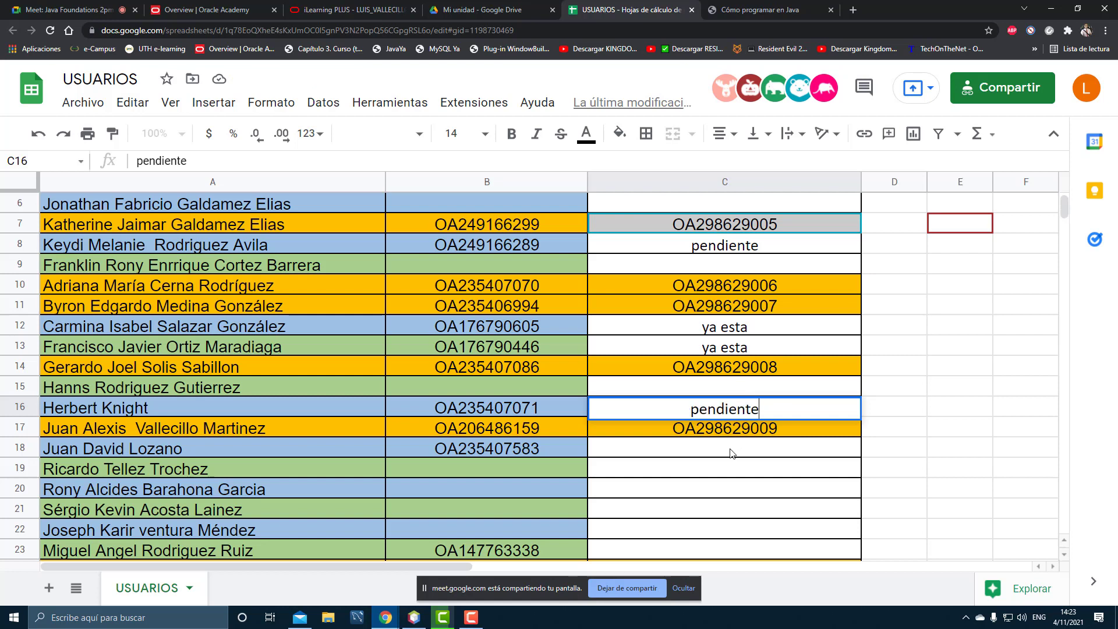
pyautogui.click(735, 450)
pyautogui.write('pe')
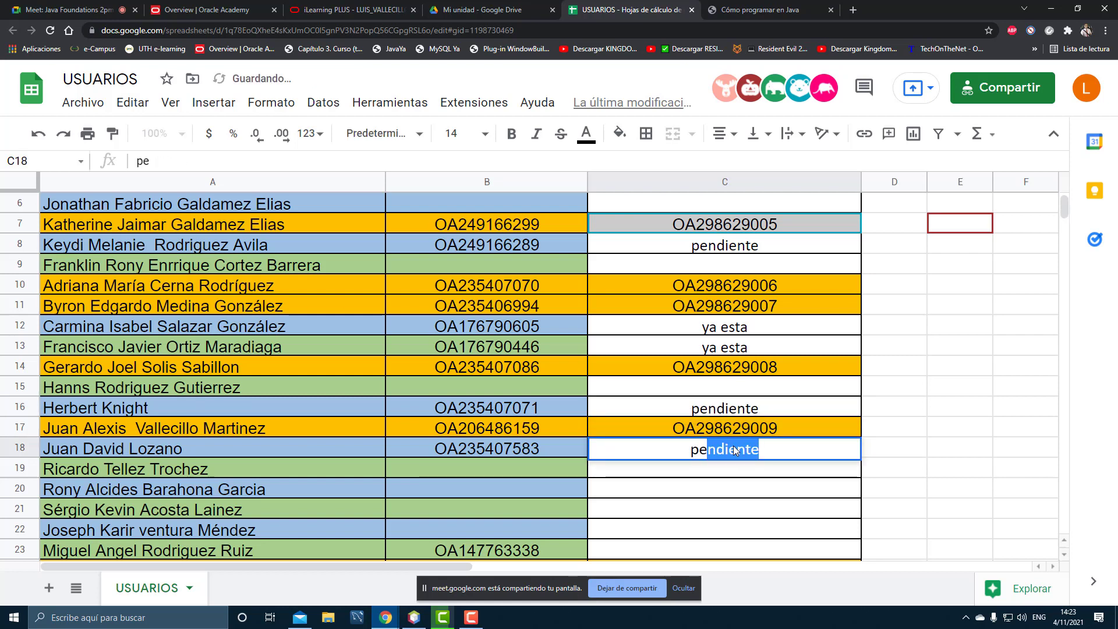
pyautogui.write('ndiente')
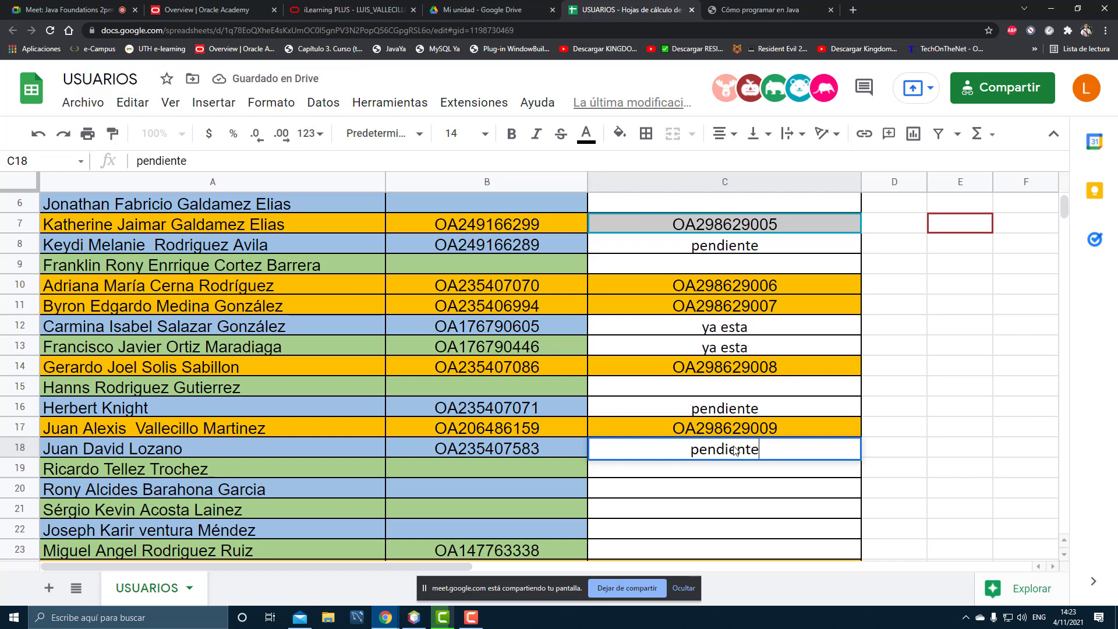
pyautogui.scroll(-2, 445, 486)
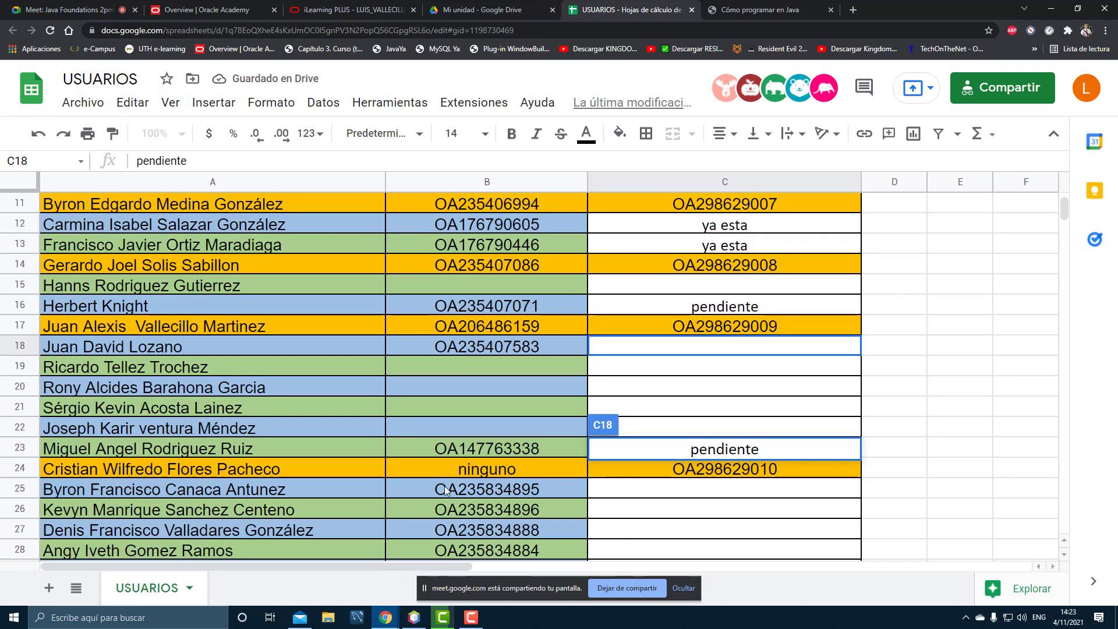
pyautogui.click(222, 451)
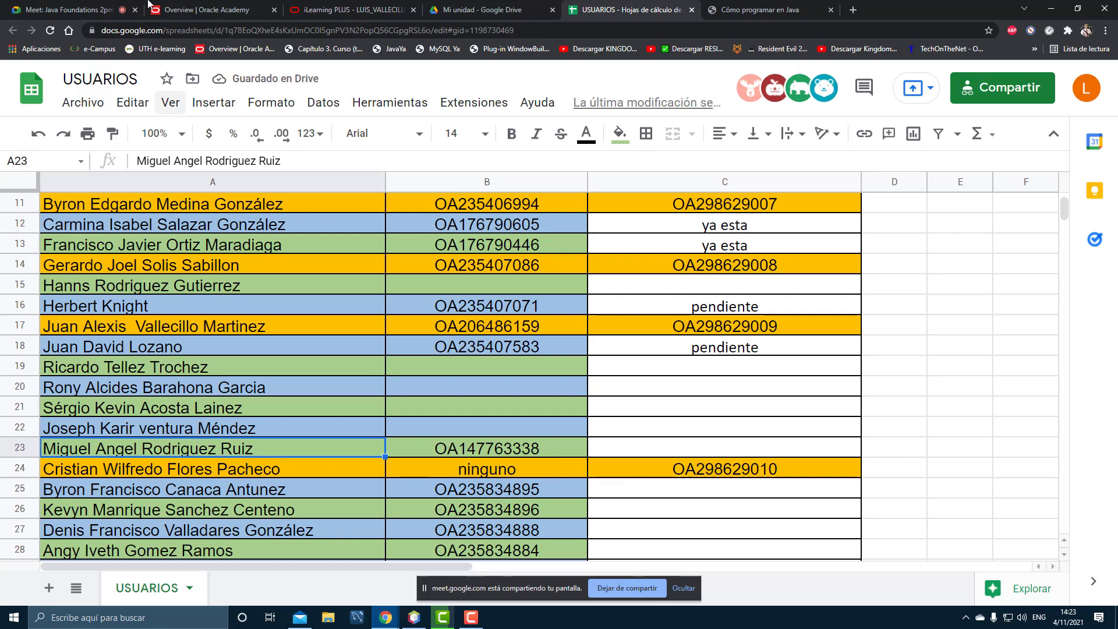
# Step: Scroll through the USUARIOS list, checking the new Oracle user ID in C17, then return to Meet
pyautogui.click(65, 6)
pyautogui.click(626, 10)
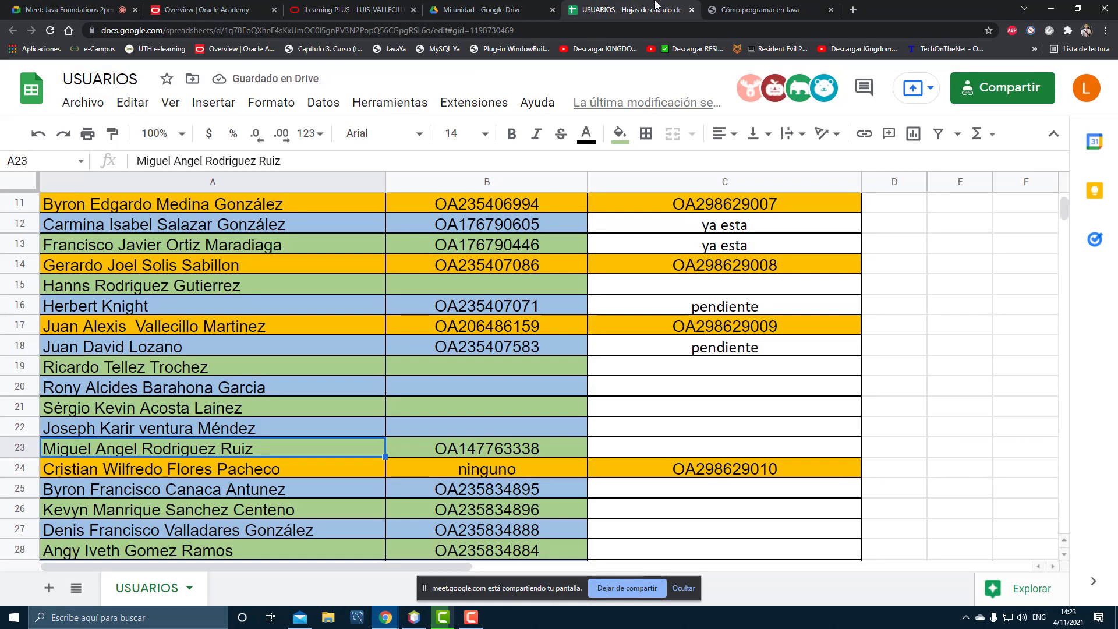
pyautogui.scroll(-1, 532, 376)
pyautogui.scroll(4, 531, 376)
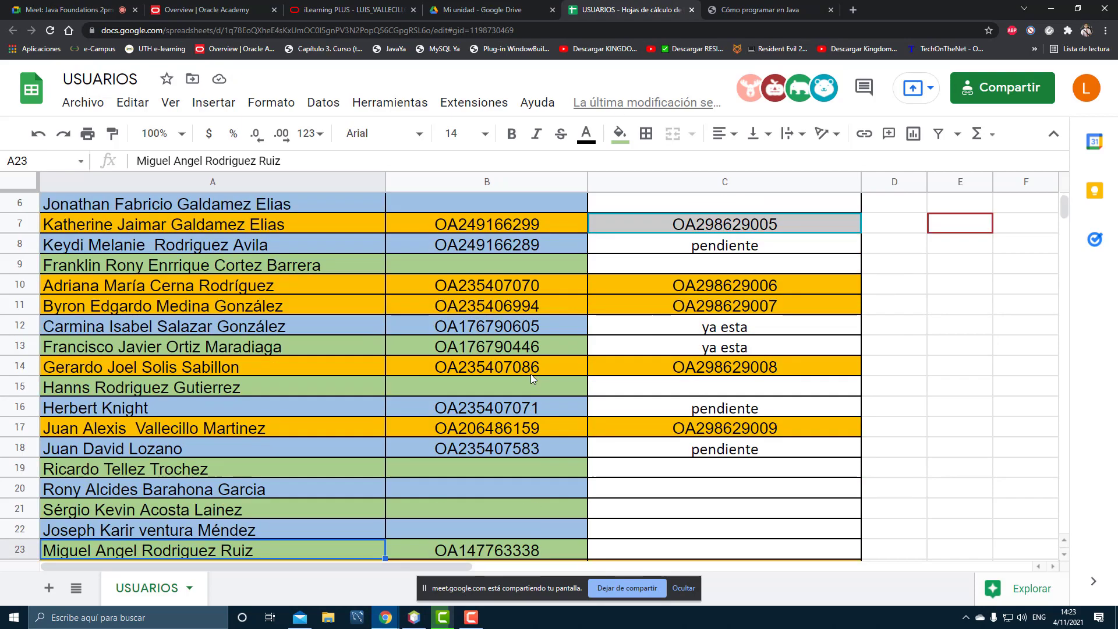
pyautogui.scroll(2, 530, 374)
pyautogui.scroll(-3, 530, 373)
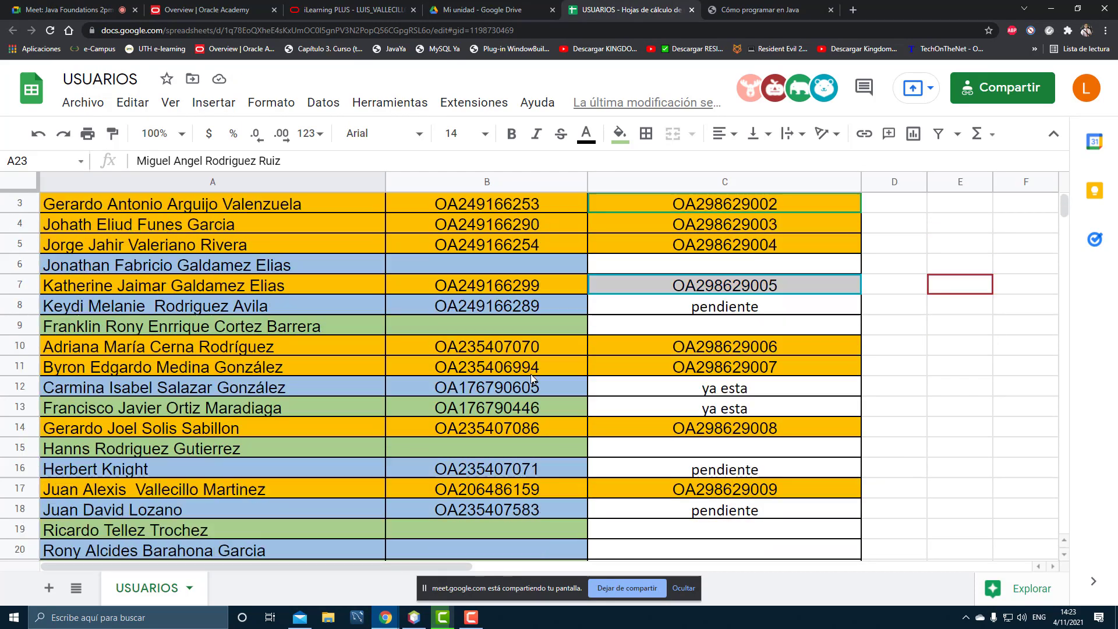
pyautogui.scroll(-3, 530, 374)
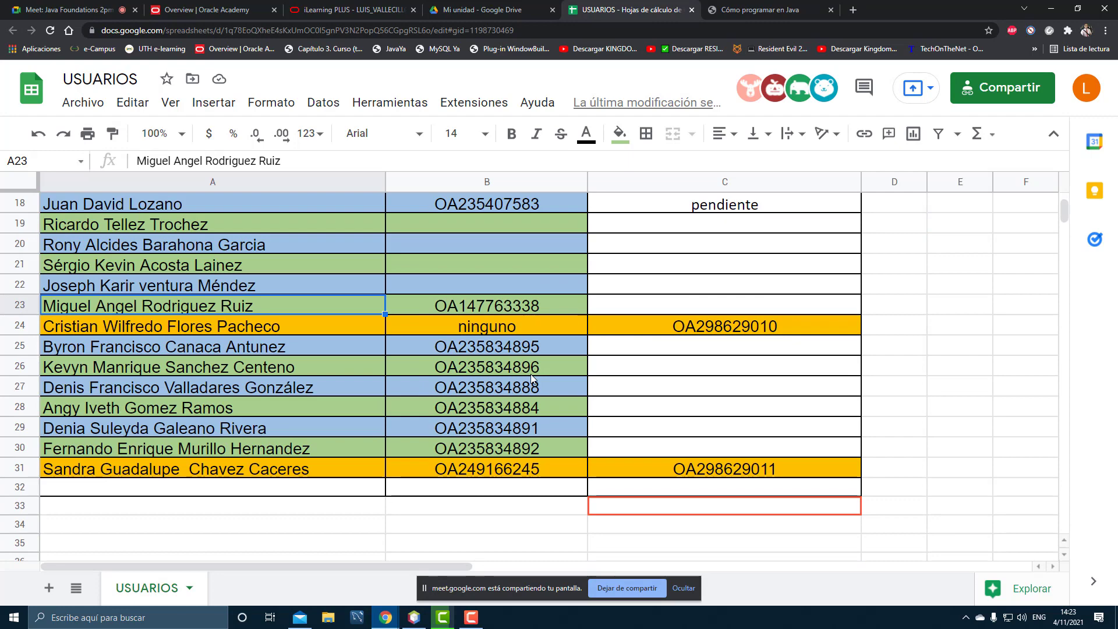
pyautogui.scroll(2, 530, 374)
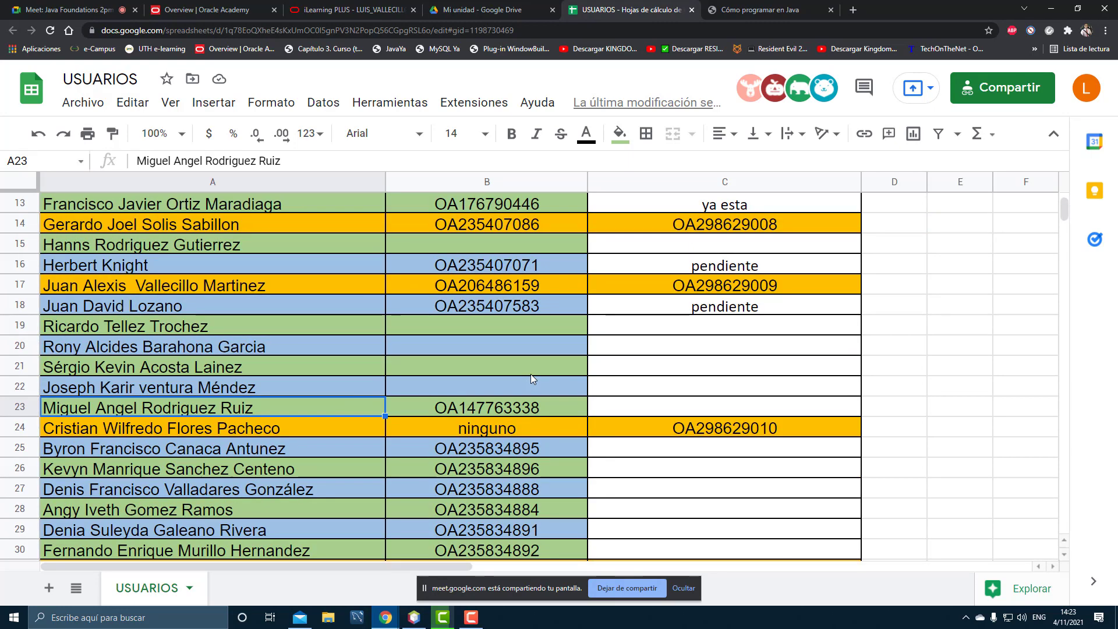
pyautogui.scroll(5, 530, 374)
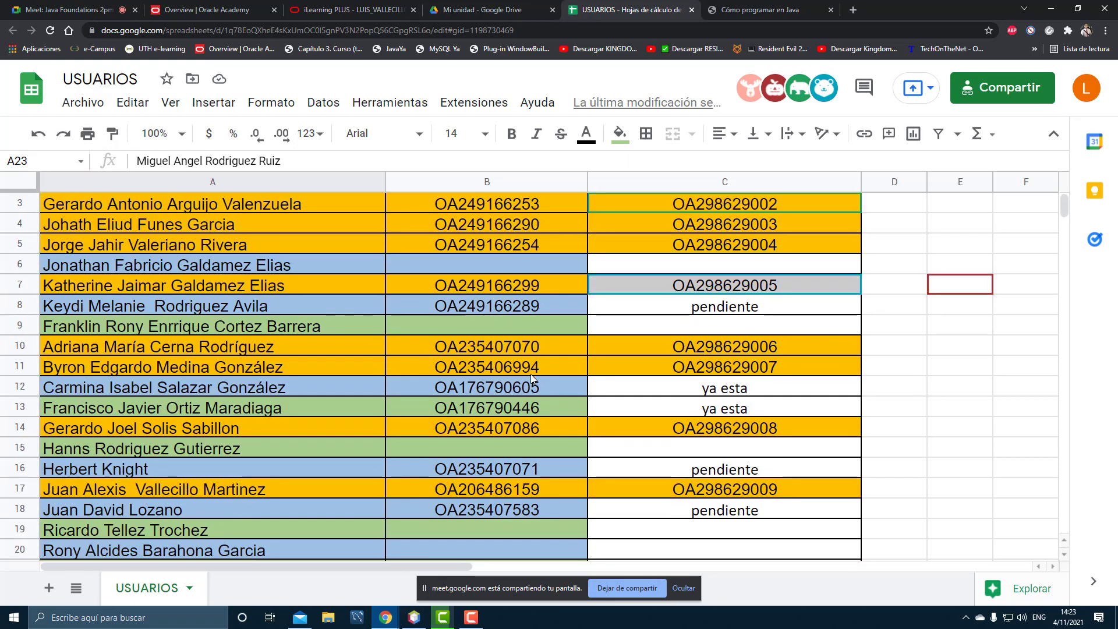
pyautogui.scroll(-3, 530, 374)
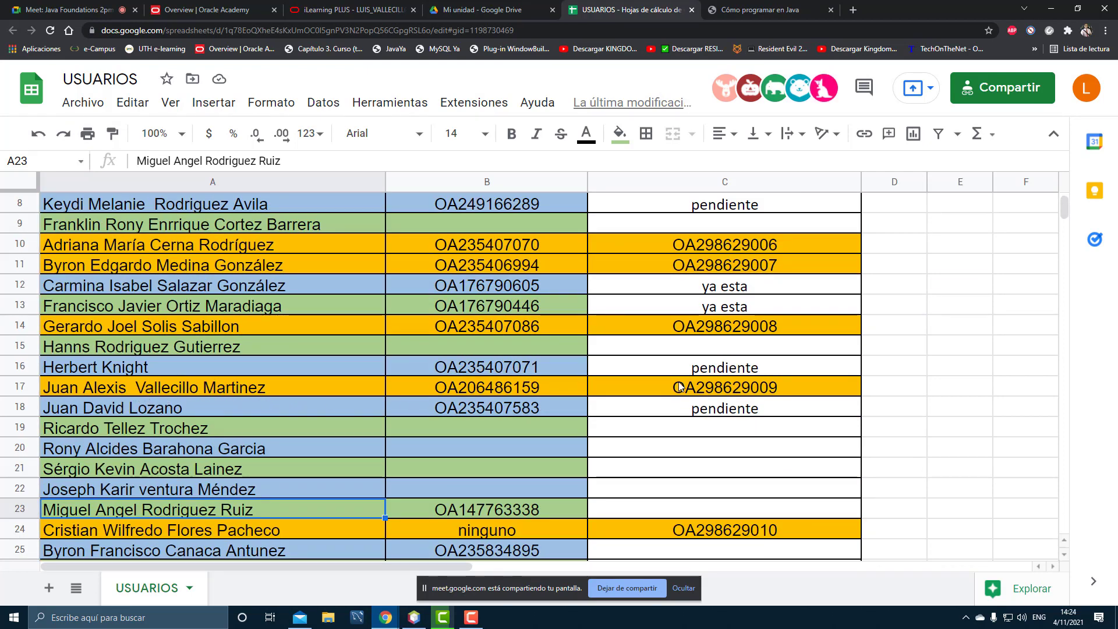
pyautogui.click(726, 392)
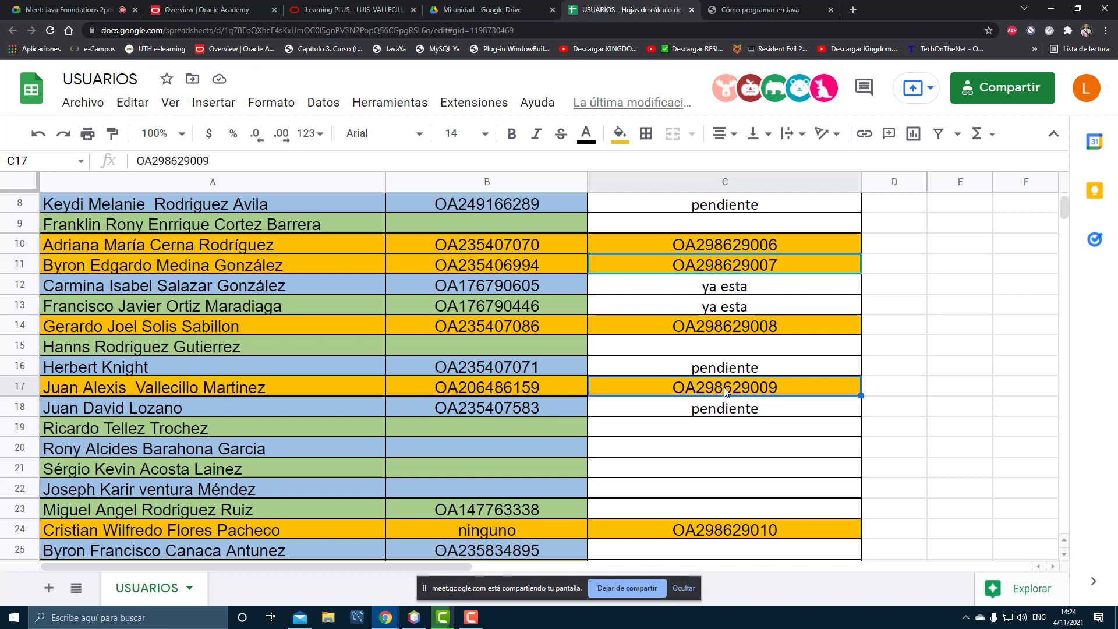
pyautogui.scroll(1, 818, 374)
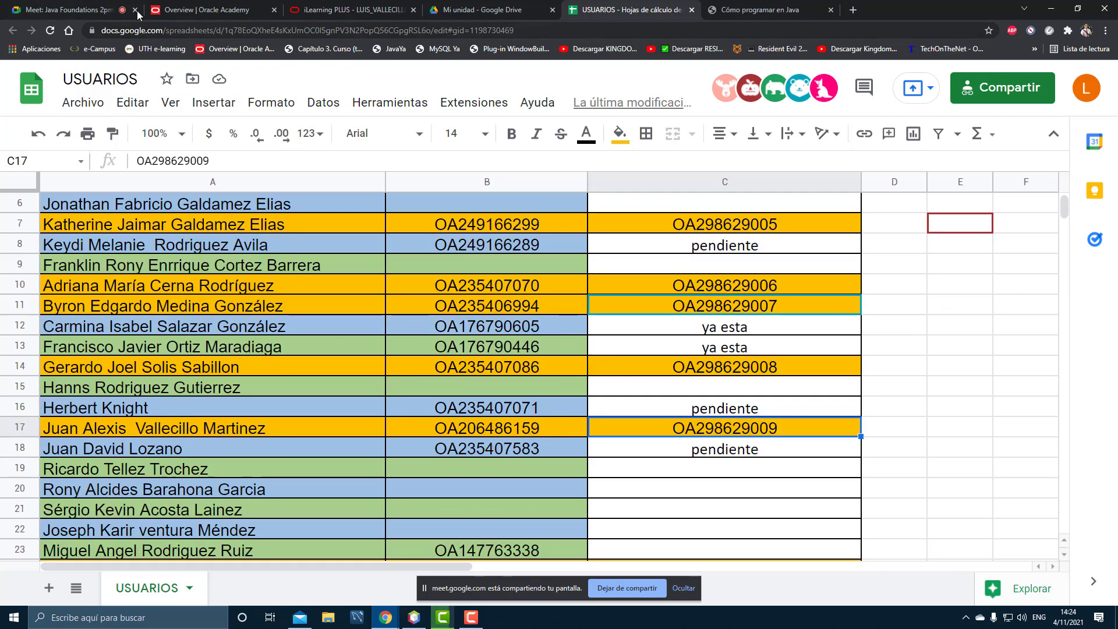
pyautogui.click(70, 9)
# Step: Send 'oracleacademy' to everyone in the Meet chat, then return to USUARIOS
pyautogui.click(1040, 570)
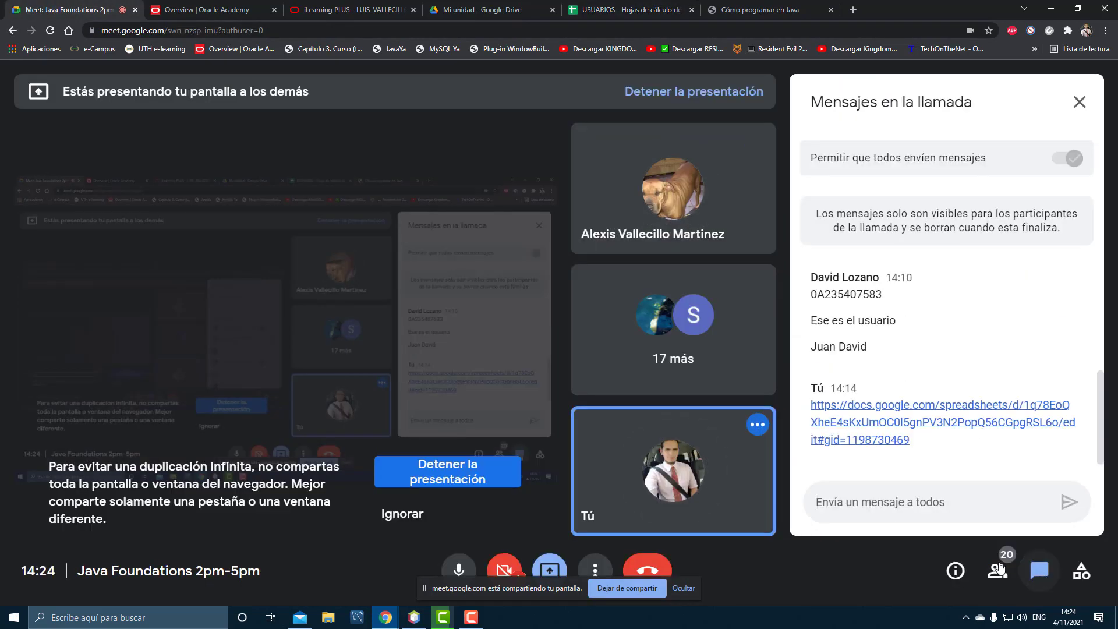
pyautogui.write('oracl')
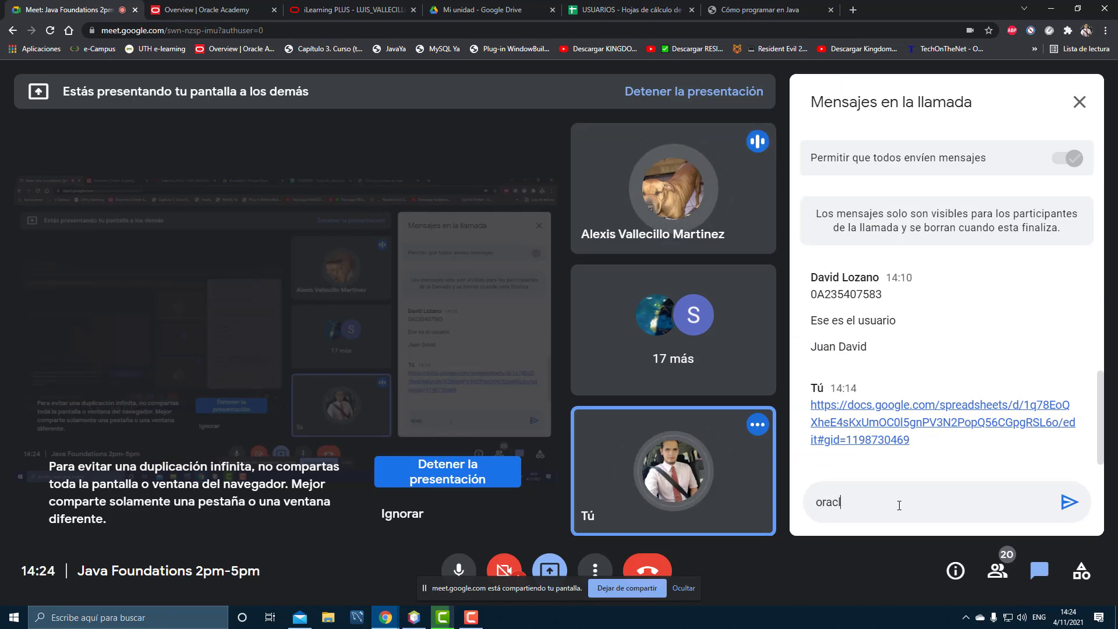
pyautogui.write('eacademy')
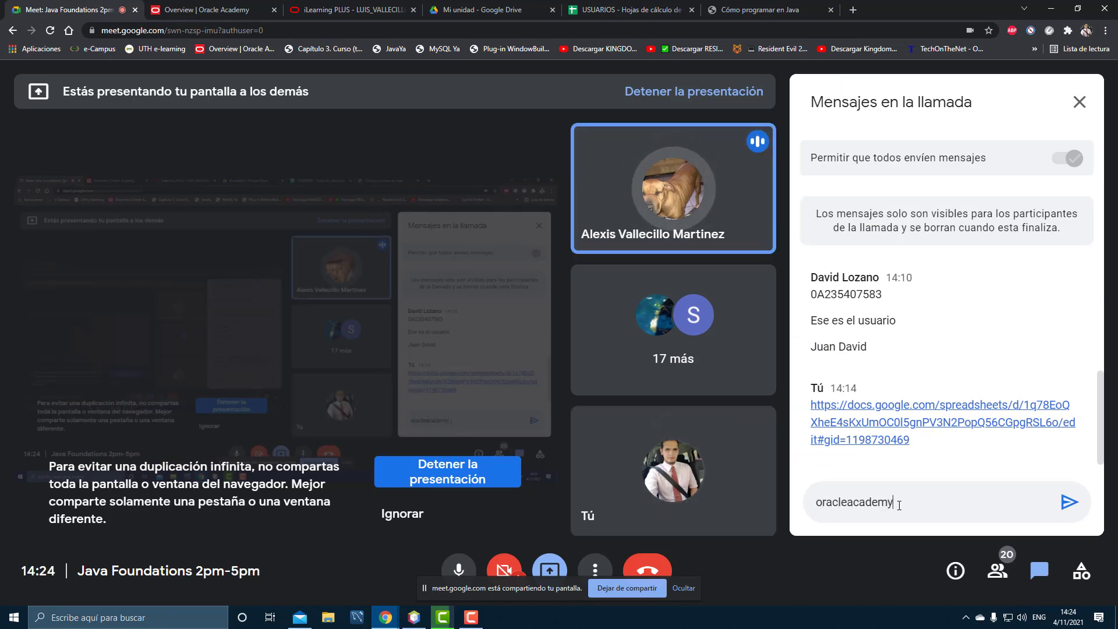
pyautogui.press('Return')
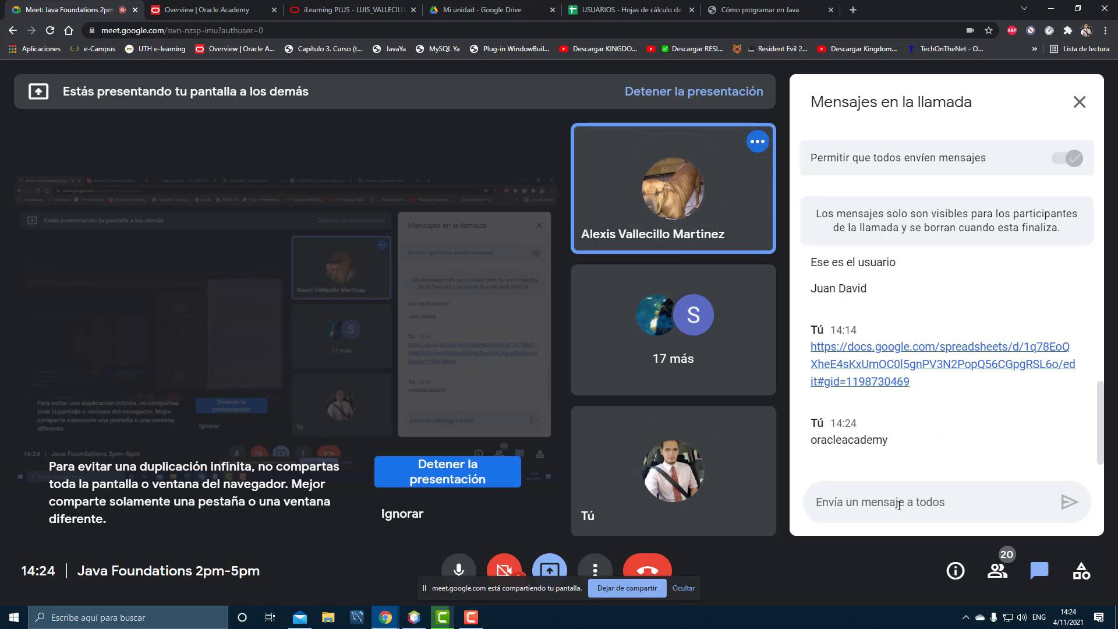
pyautogui.click(638, 5)
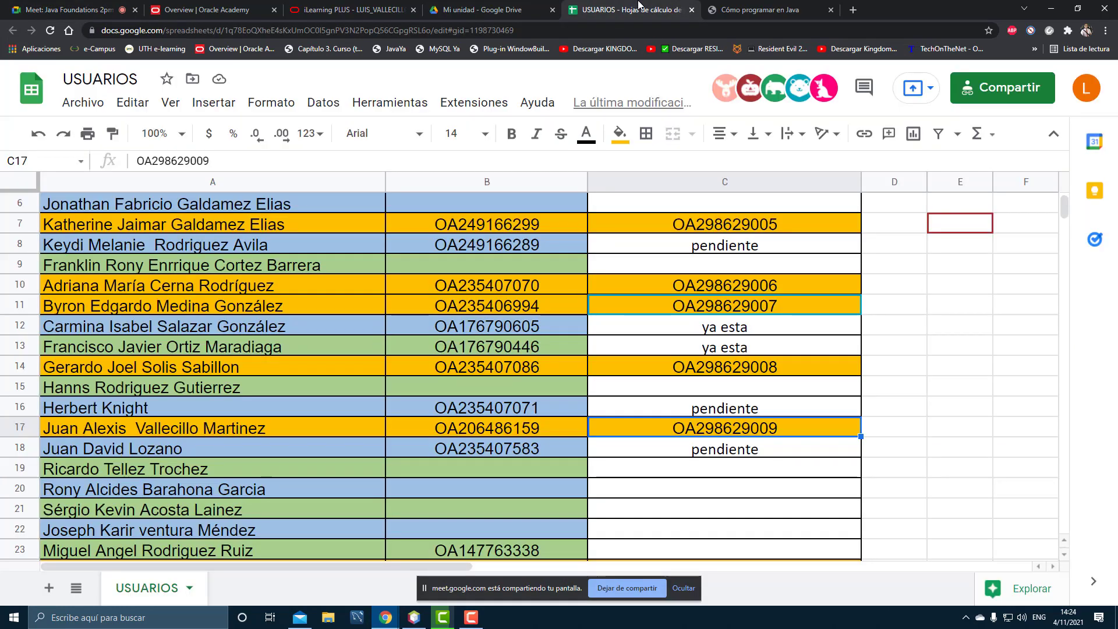
# Step: Review row 17's old and new Oracle user IDs and row 8's pendiente entry
pyautogui.click(523, 426)
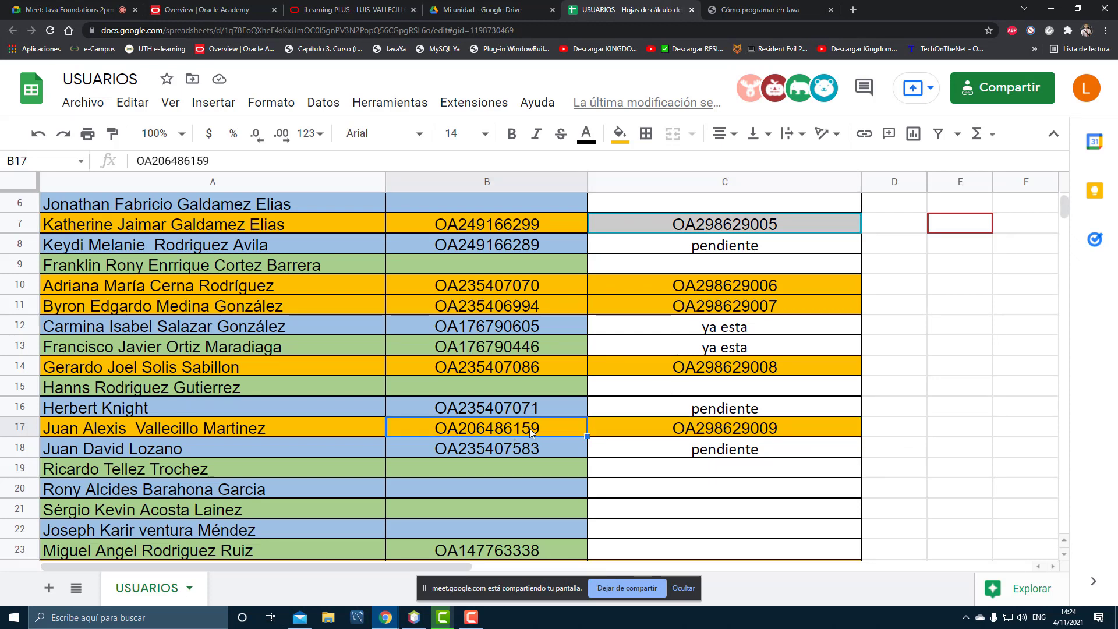
pyautogui.click(699, 430)
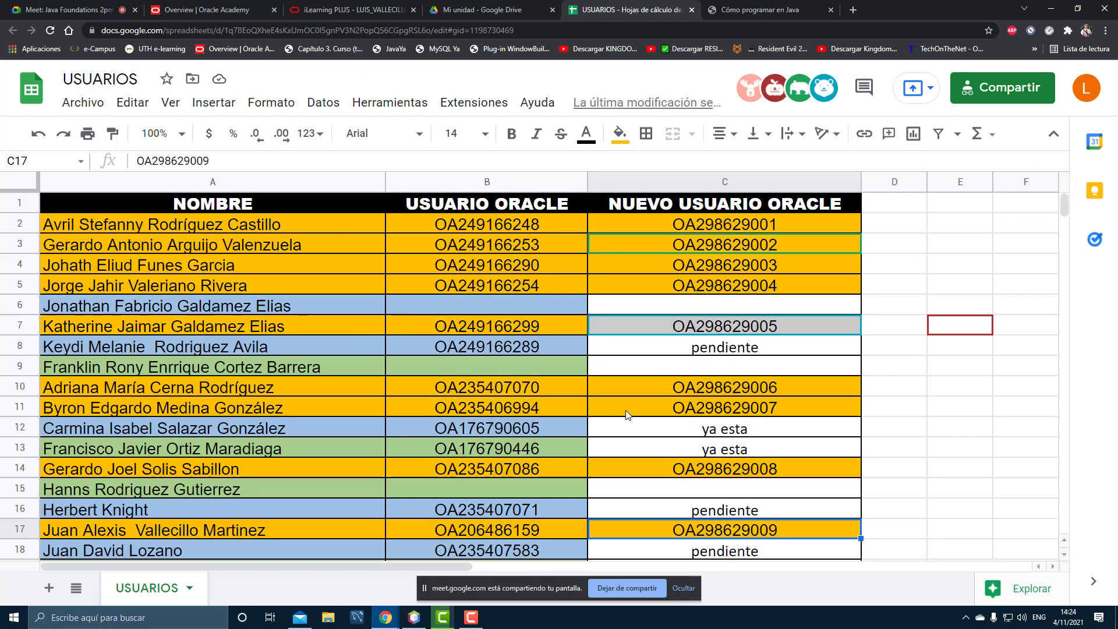
pyautogui.scroll(2, 643, 412)
pyautogui.scroll(-2, 560, 406)
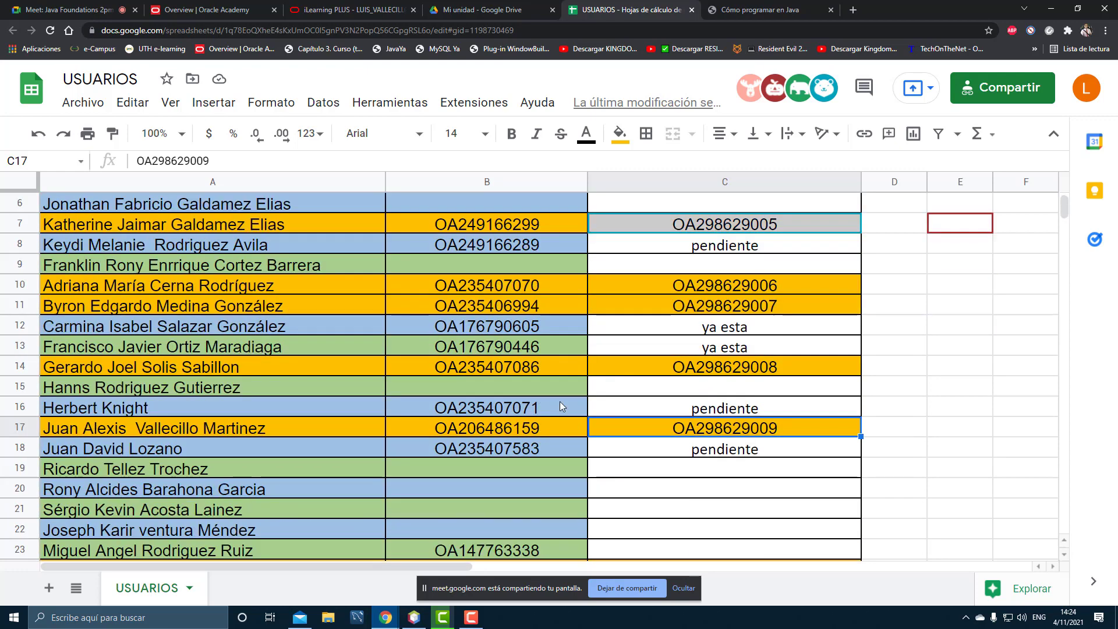
pyautogui.click(724, 245)
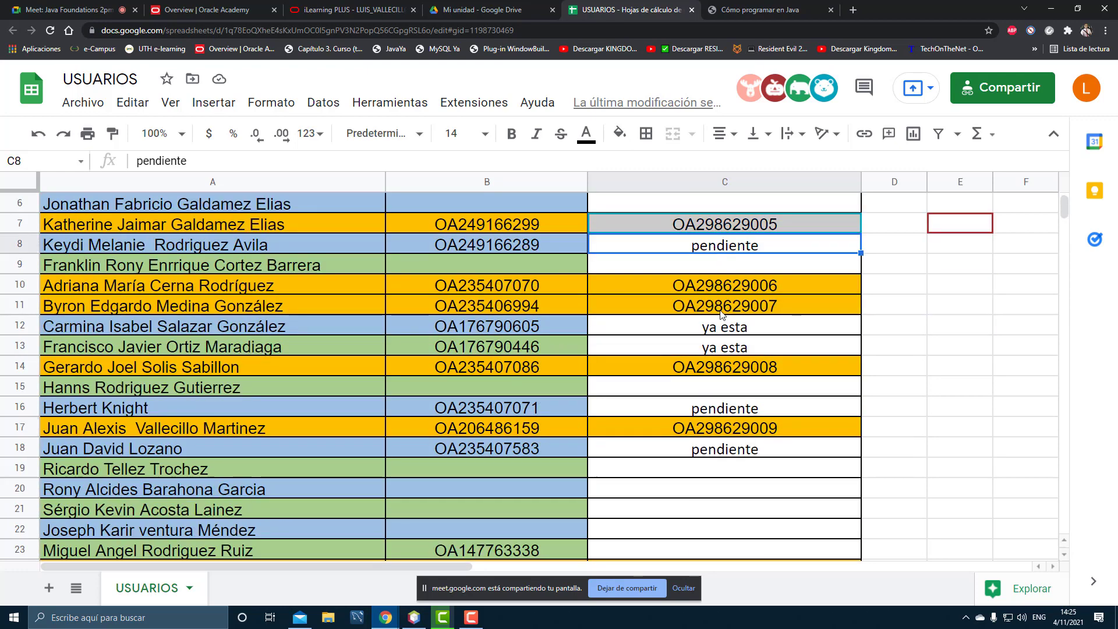
pyautogui.scroll(-1, 699, 451)
pyautogui.scroll(-3, 698, 450)
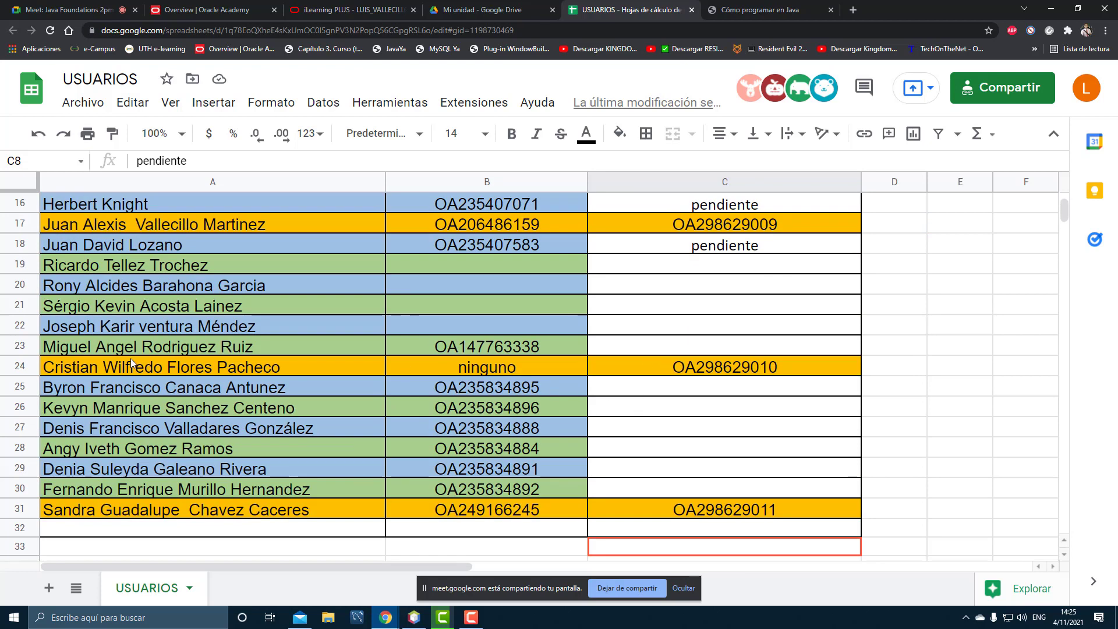
# Step: Copy the row 23 student's Oracle user ID from cell B23
pyautogui.click(134, 346)
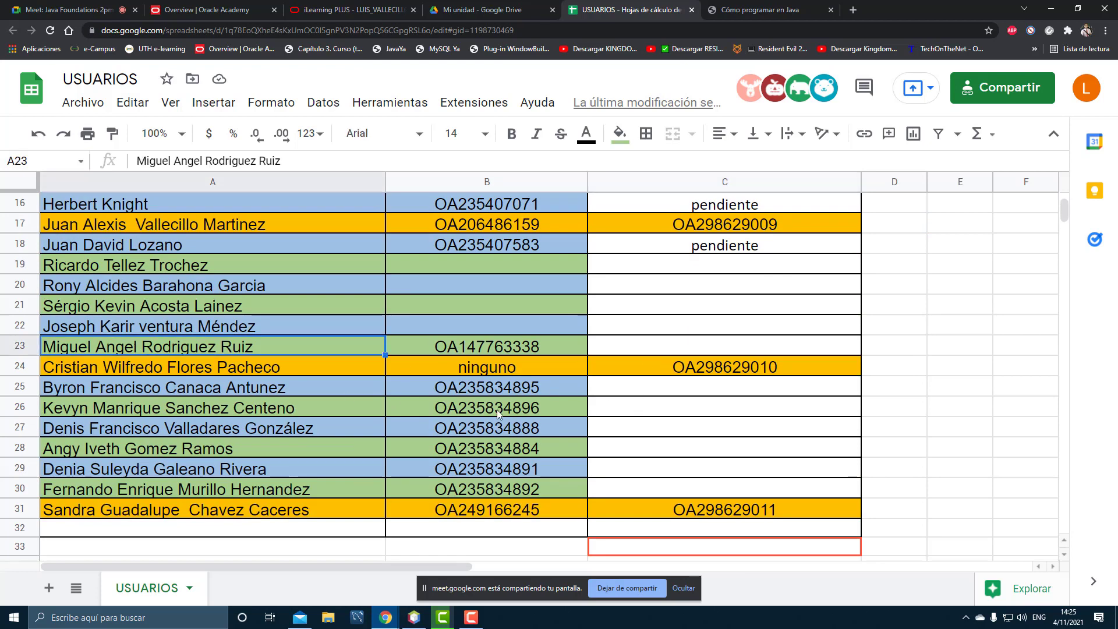
pyautogui.click(463, 348)
pyautogui.hotkey('ctrl', 'c')
pyautogui.click(483, 10)
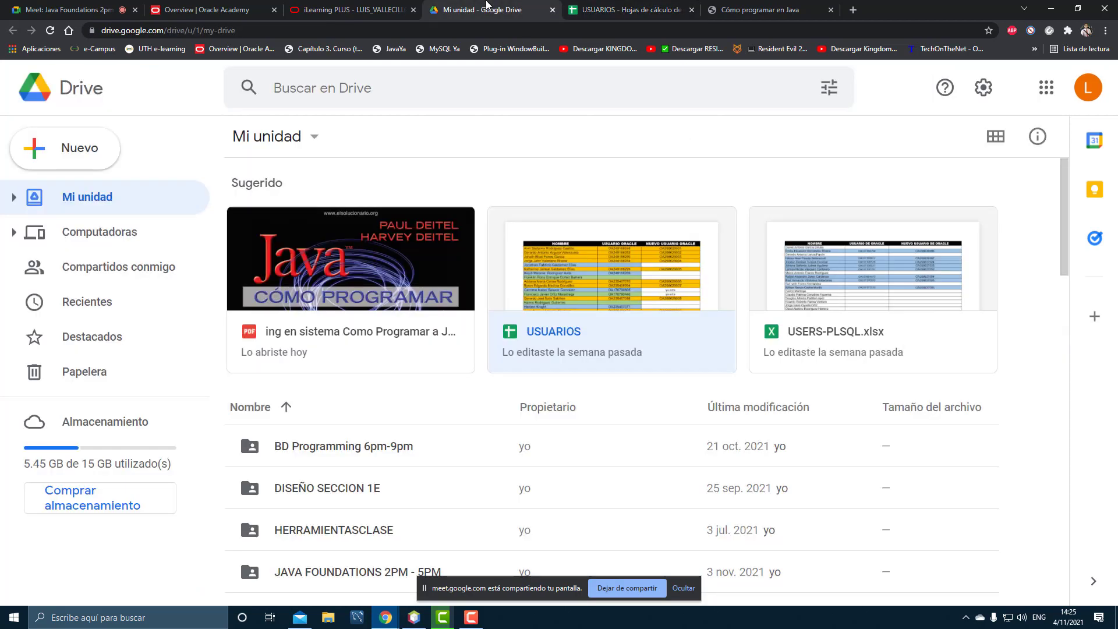
# Step: Paste the copied user ID into the first Nombre de Usuario field of the enrolment form
pyautogui.click(352, 10)
pyautogui.click(373, 309)
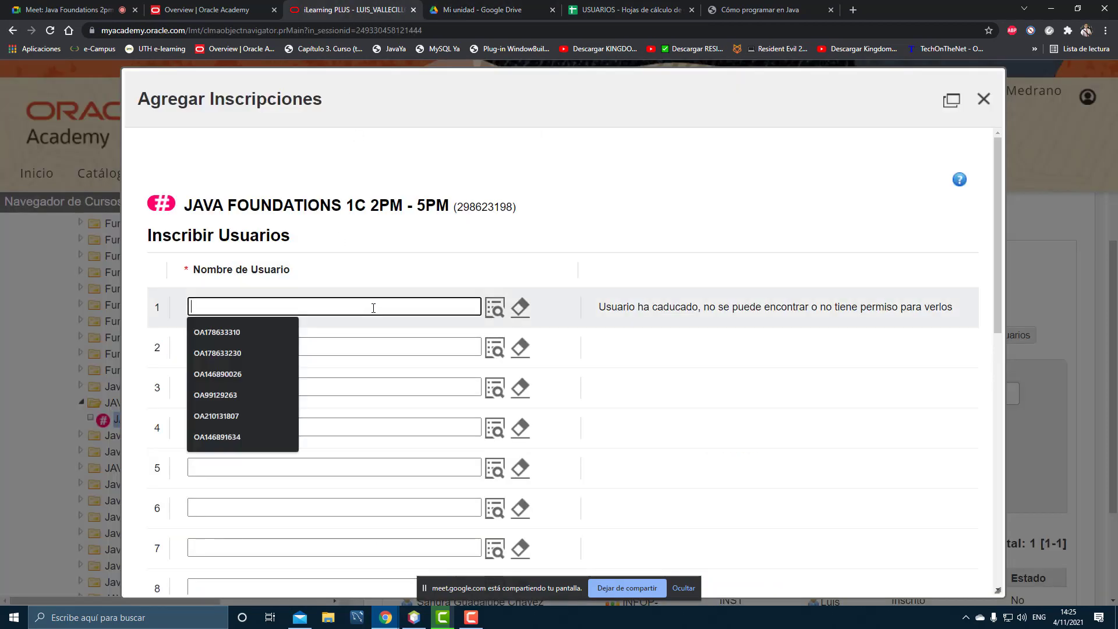
pyautogui.hotkey('ctrl', 'v')
pyautogui.click(386, 346)
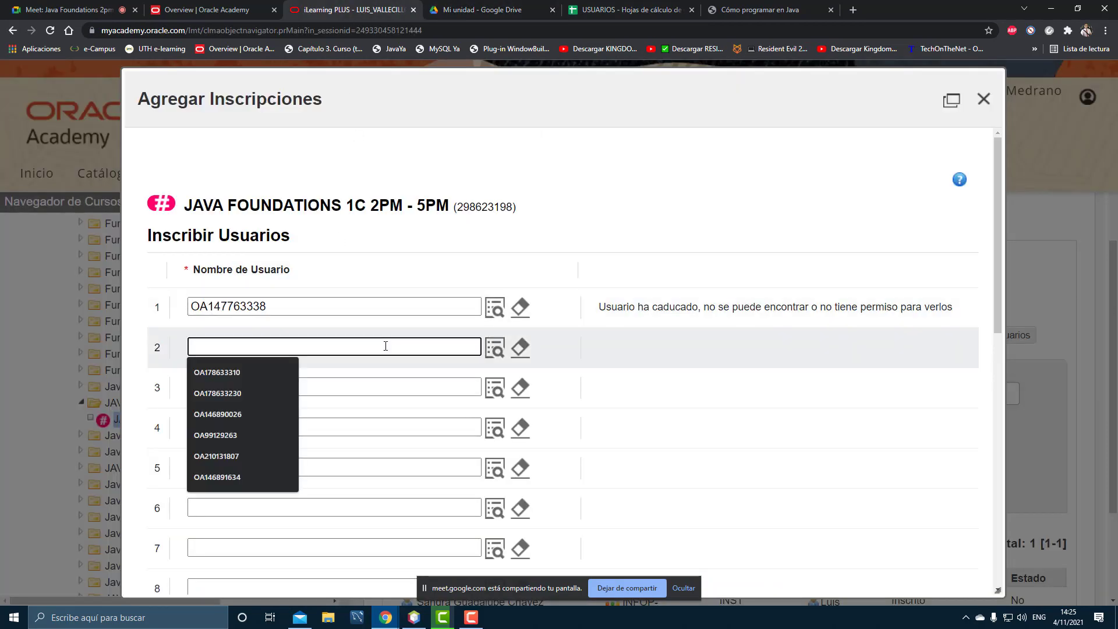
# Step: Clear and repaste the user ID, which is rejected as expired, then close Agregar Inscripciones
pyautogui.click(520, 307)
pyautogui.click(374, 306)
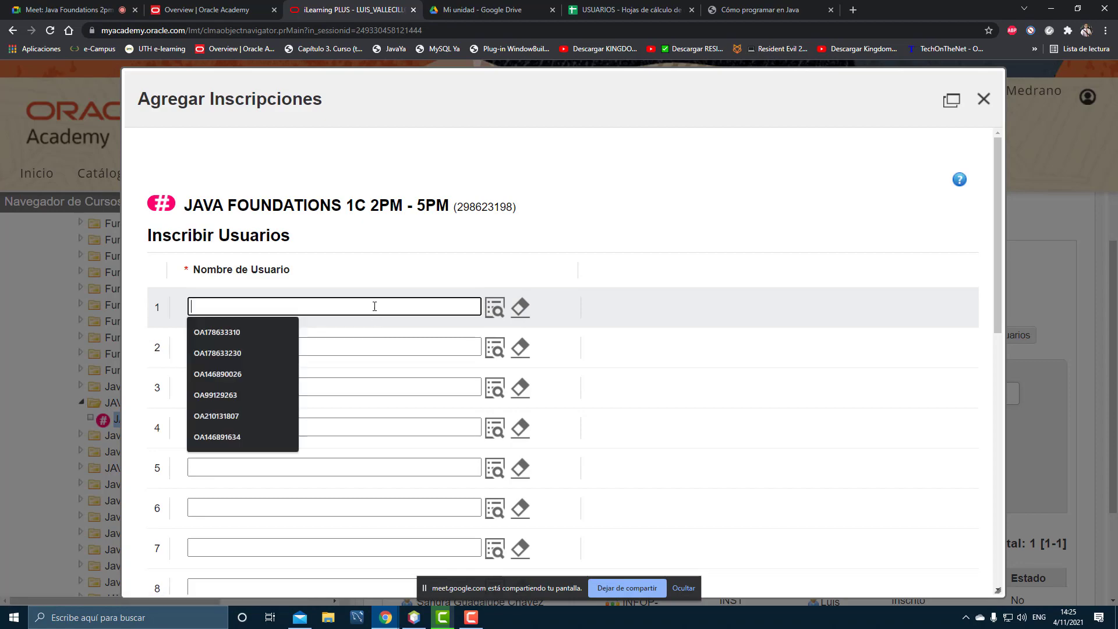
pyautogui.hotkey('ctrl', 'v')
pyautogui.click(425, 348)
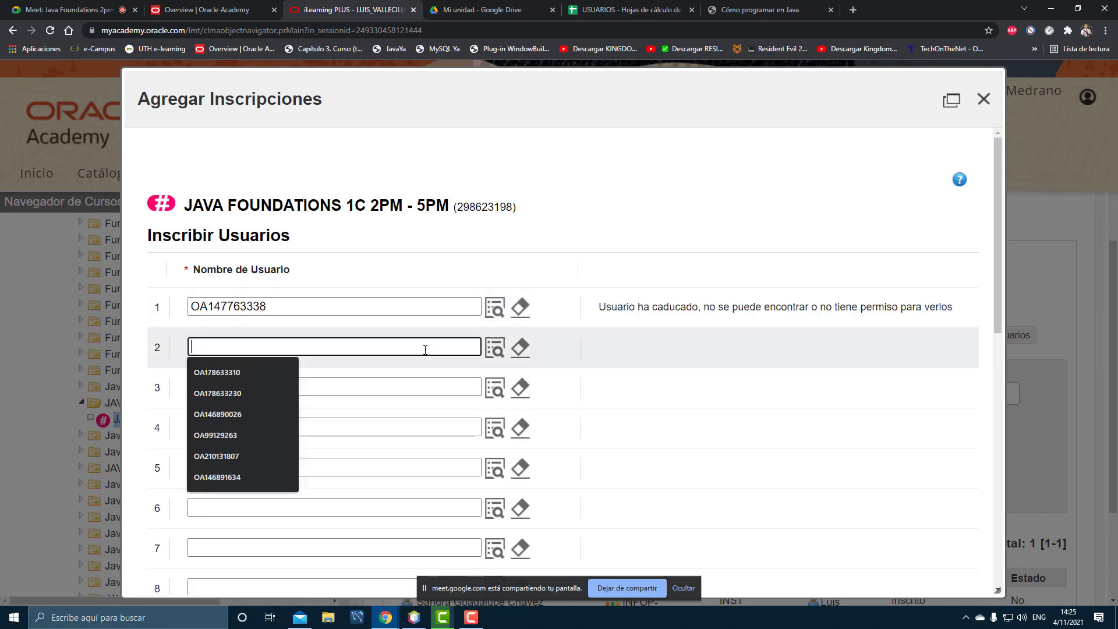
pyautogui.click(982, 100)
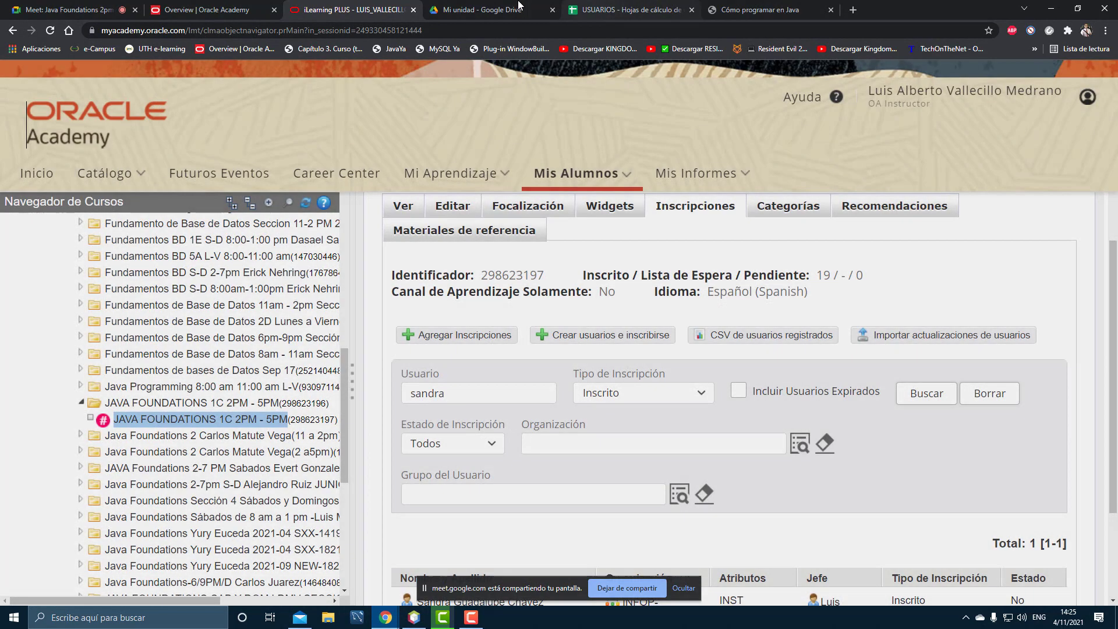
# Step: Mark row 23's new-user cell as 'pendiente' in the USUARIOS sheet
pyautogui.click(626, 9)
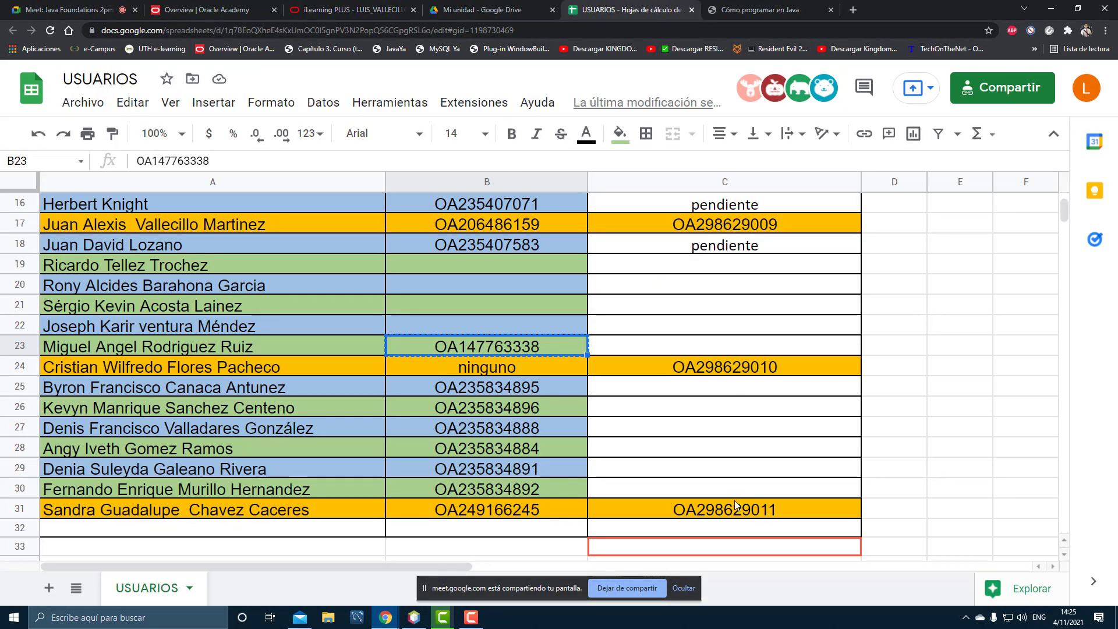
pyautogui.click(736, 348)
pyautogui.write('pendiente')
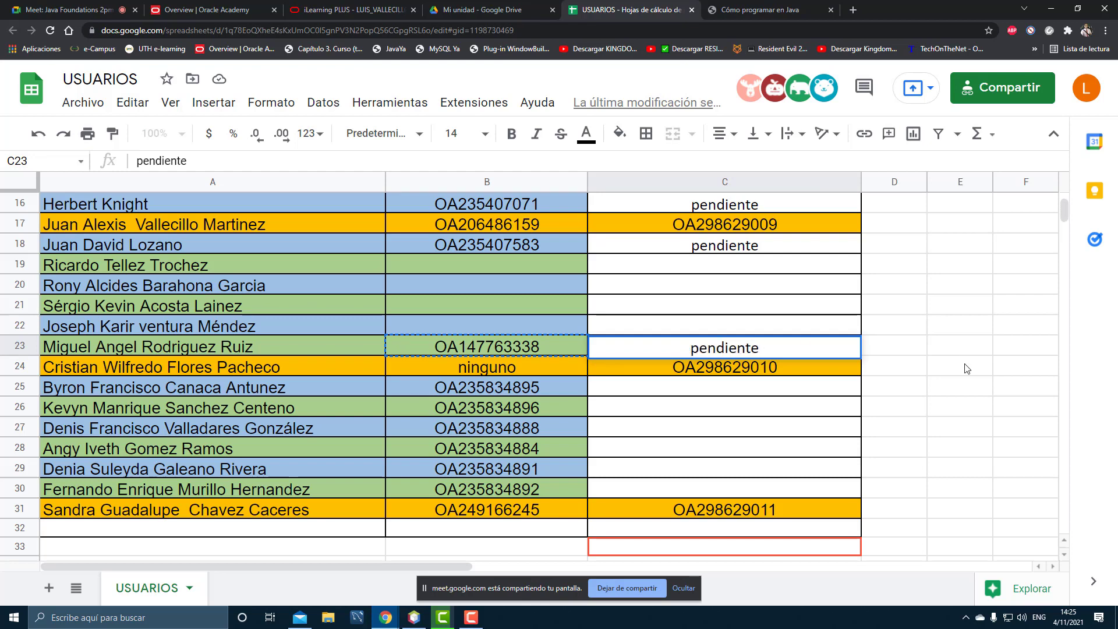
# Step: Look over the student names down to the last entry, then close the USUARIOS spreadsheet
pyautogui.scroll(2, 955, 378)
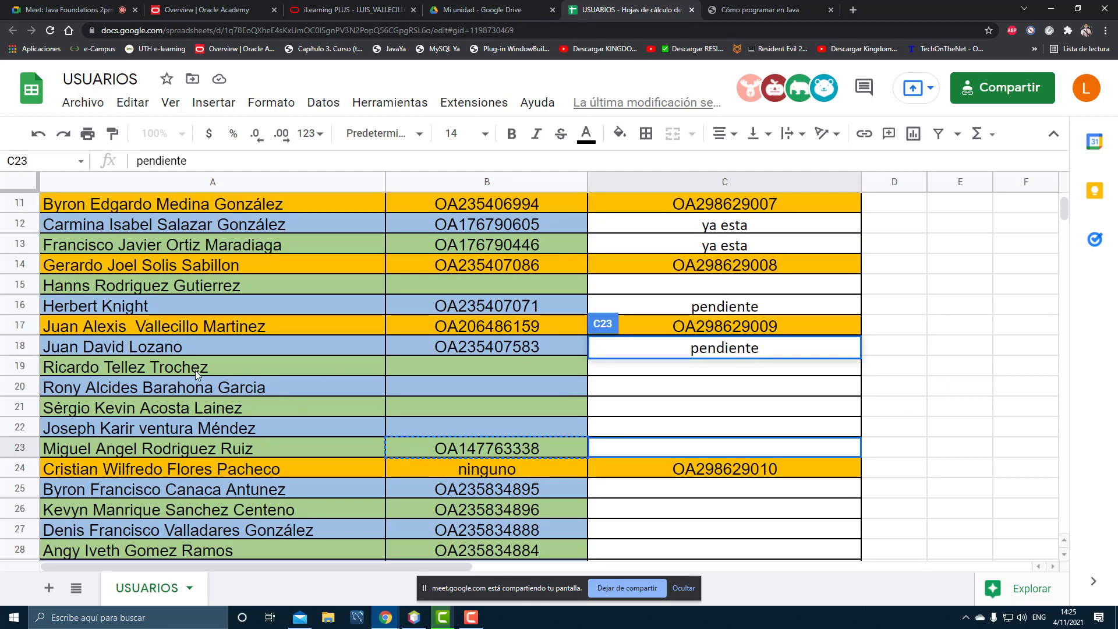
pyautogui.moveTo(127, 369); pyautogui.dragTo(130, 422)
pyautogui.scroll(4, 577, 386)
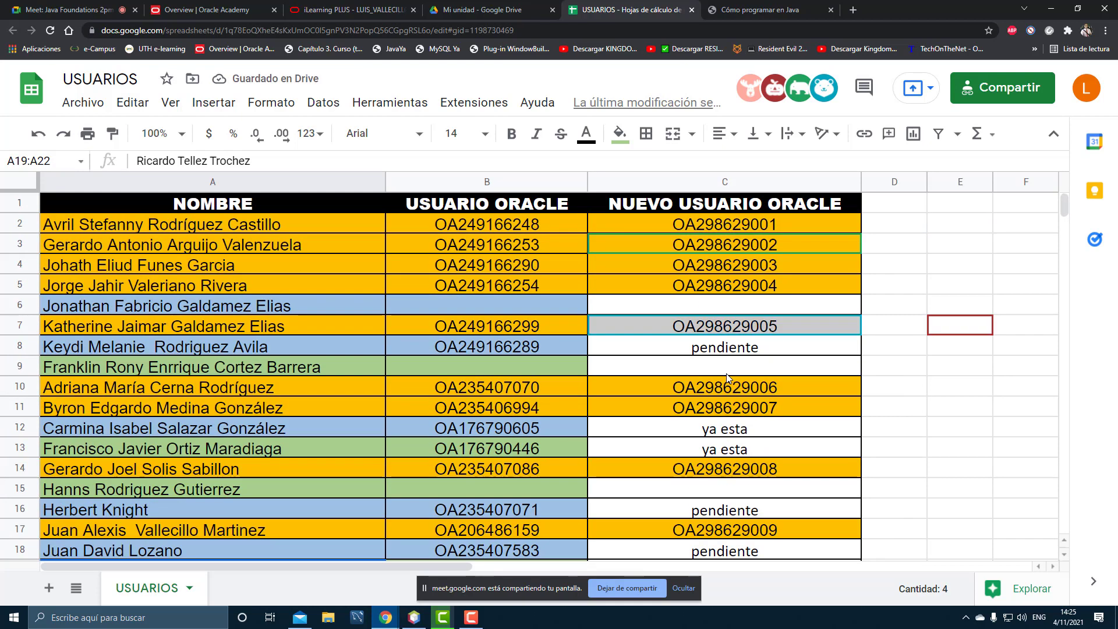
pyautogui.click(1054, 415)
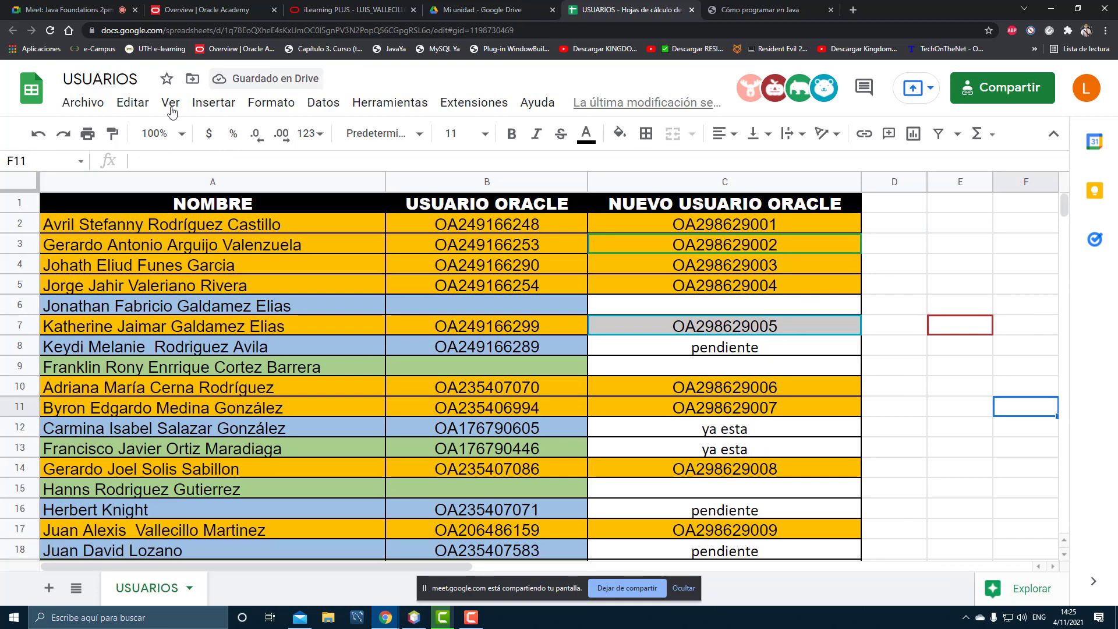
pyautogui.press('Down')
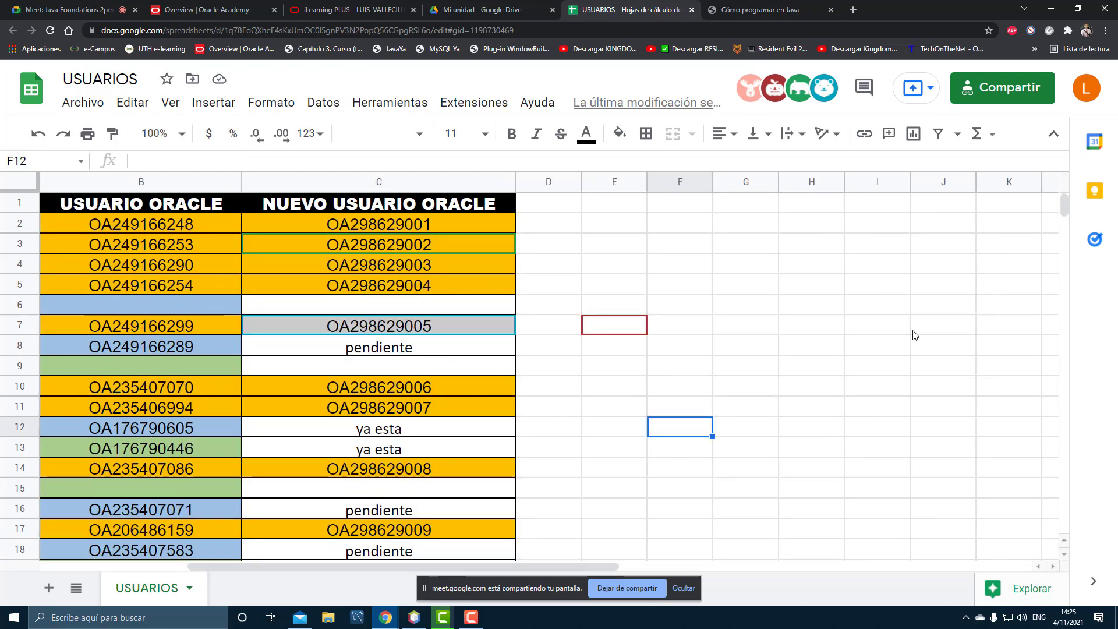
pyautogui.press('Return')
pyautogui.scroll(-4, 799, 442)
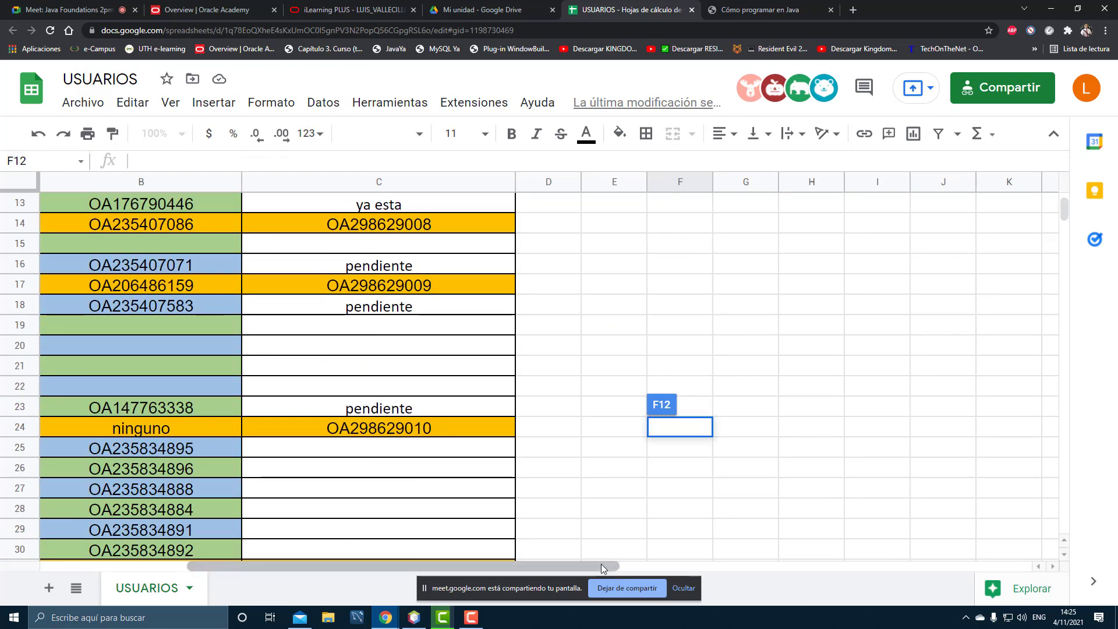
pyautogui.moveTo(613, 563); pyautogui.dragTo(466, 563)
pyautogui.scroll(-5, 757, 408)
pyautogui.click(891, 358)
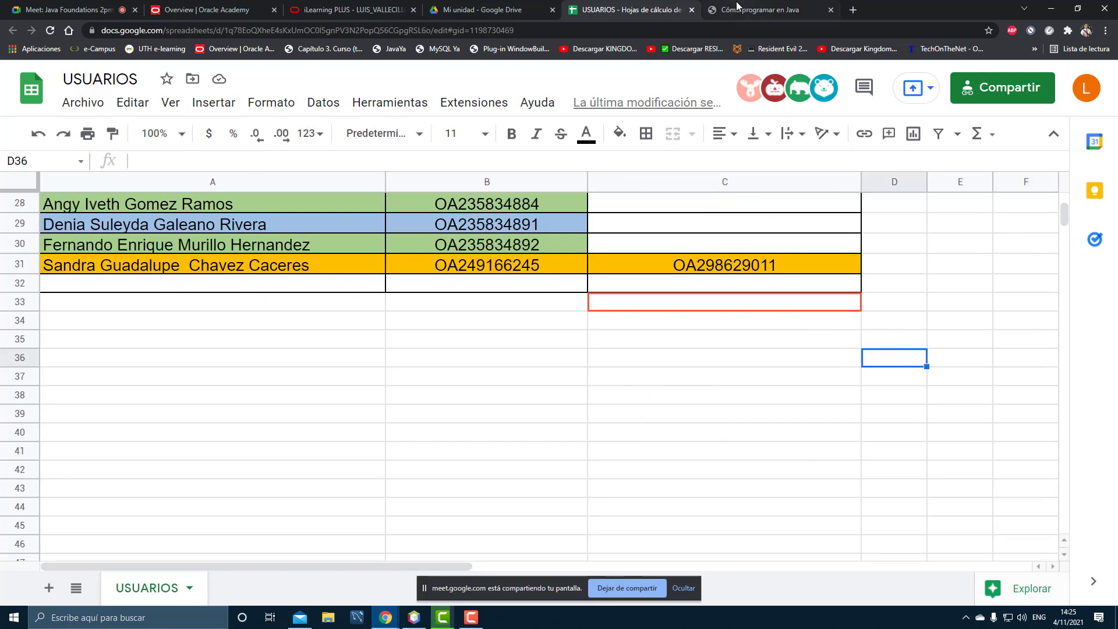
pyautogui.click(692, 10)
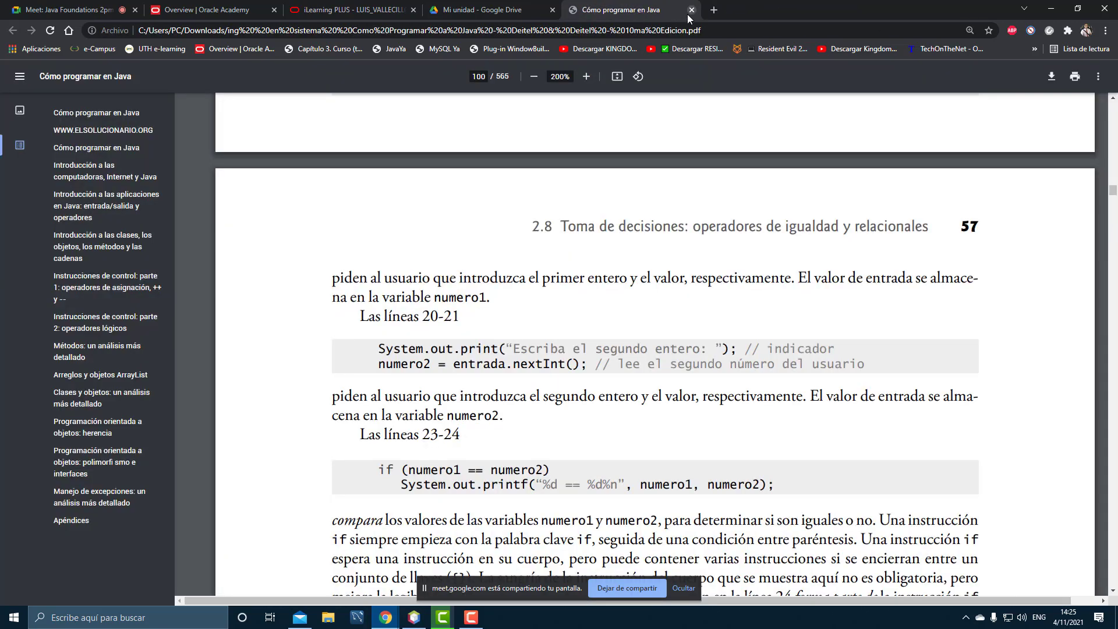
# Step: Close the Java book PDF and go from the JAVA FOUNDATIONS 1C course to the iLearning home page
pyautogui.click(692, 10)
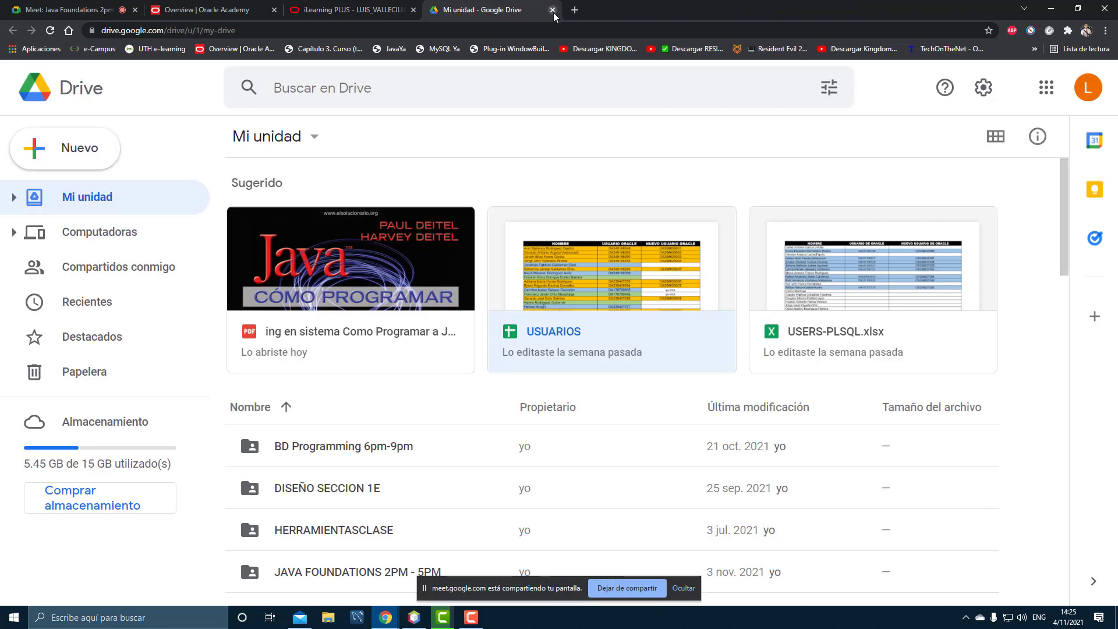
pyautogui.click(352, 10)
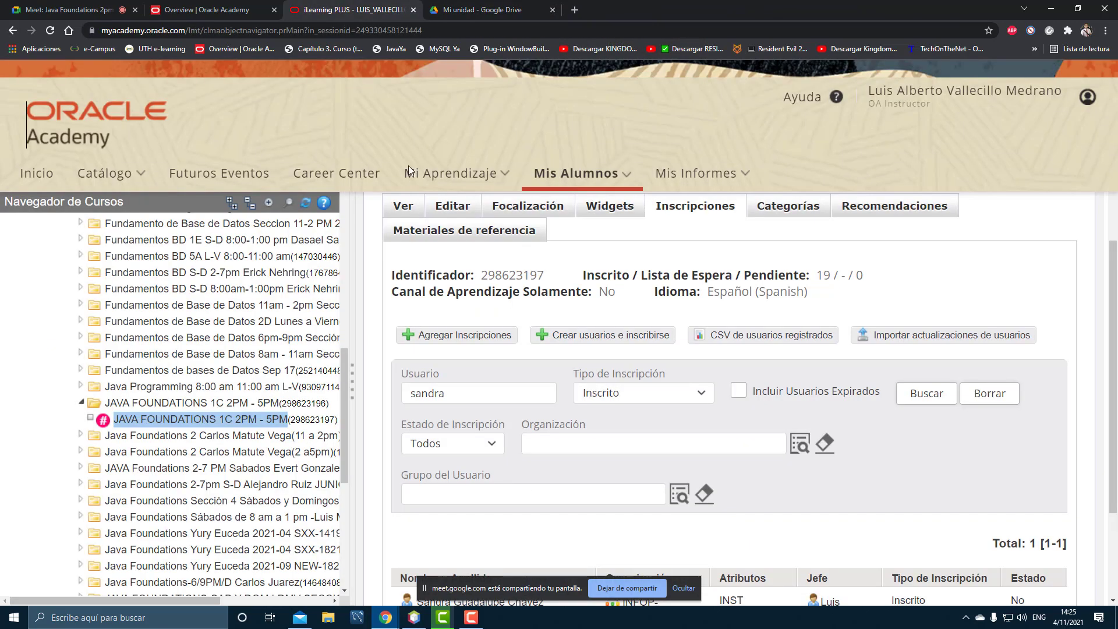
pyautogui.click(197, 423)
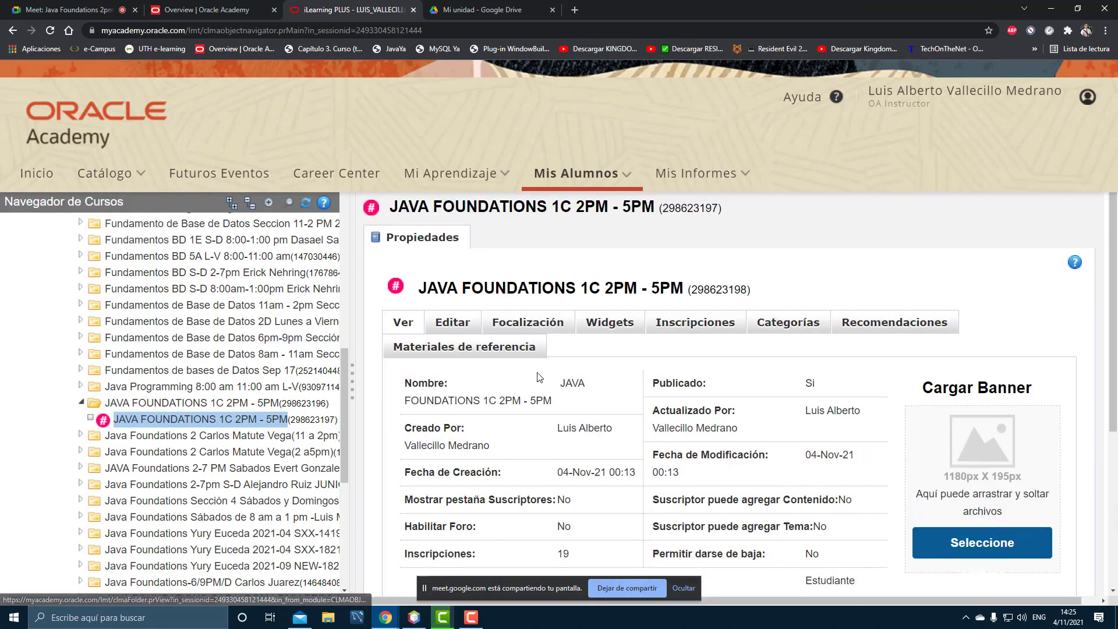
pyautogui.click(56, 178)
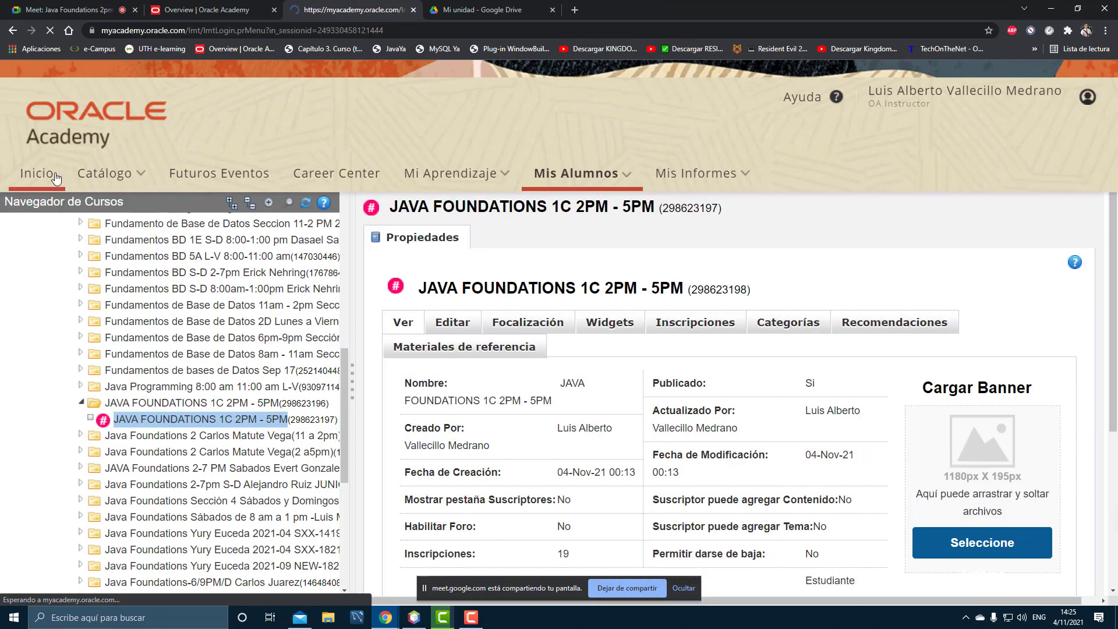
pyautogui.scroll(-4, 856, 163)
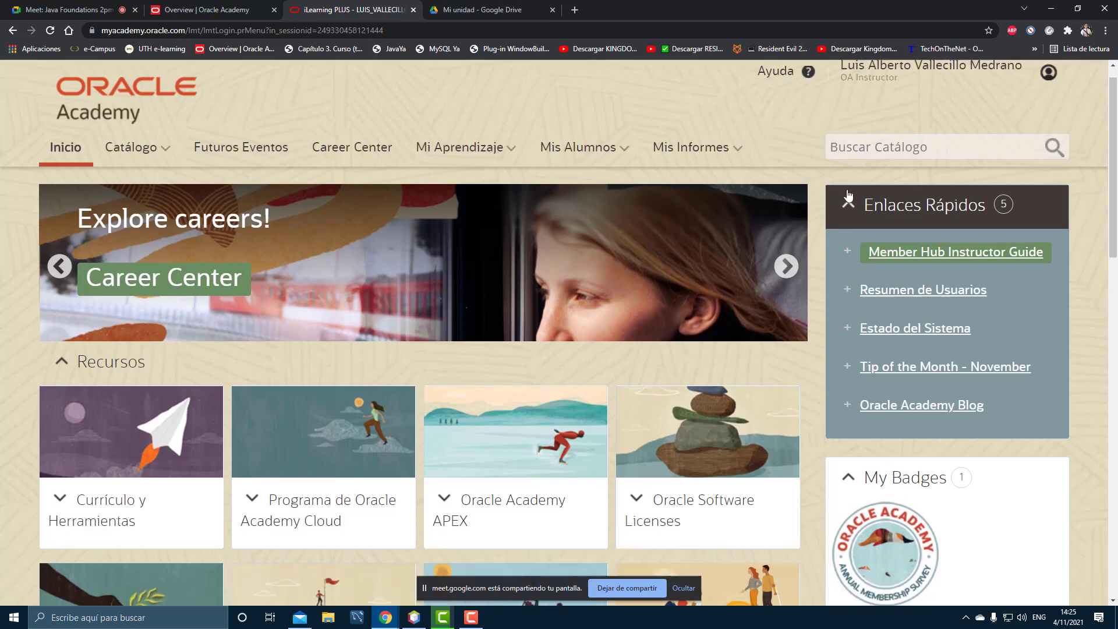
pyautogui.scroll(4, 840, 189)
# Step: Check the Meet call, then choose Sign in to Student Hub on the Oracle Academy overview page
pyautogui.click(71, 7)
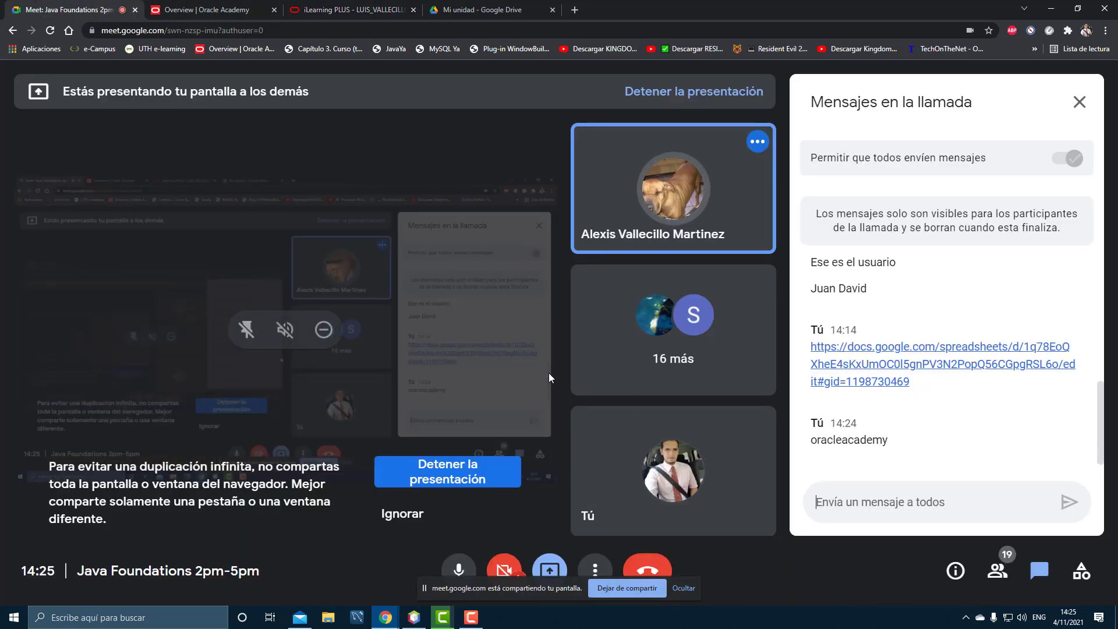
pyautogui.click(320, 12)
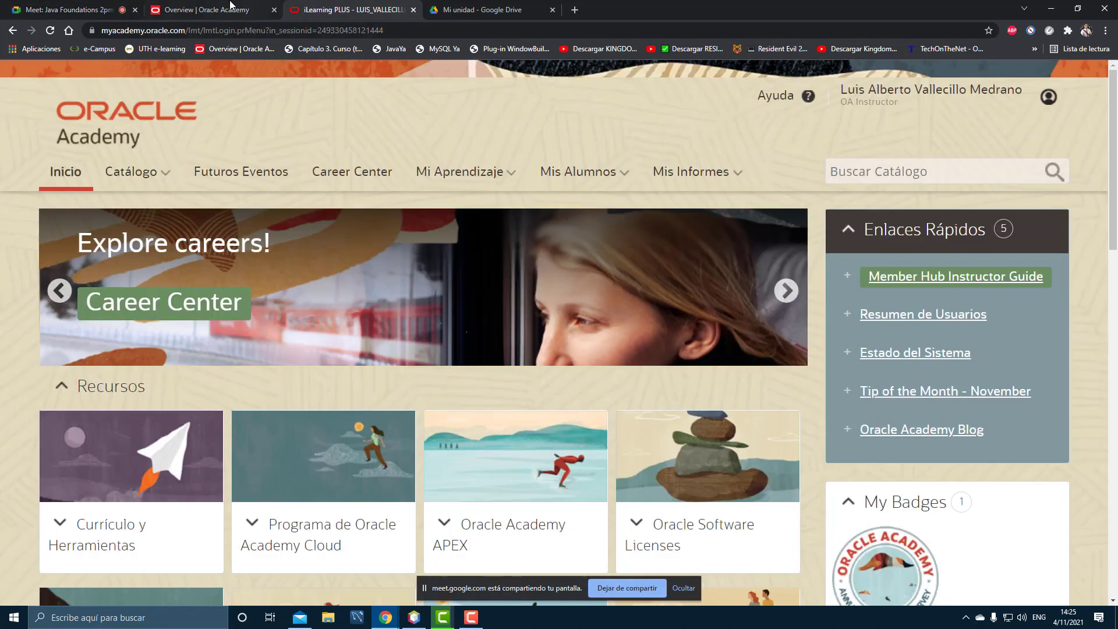
pyautogui.click(201, 6)
pyautogui.click(342, 7)
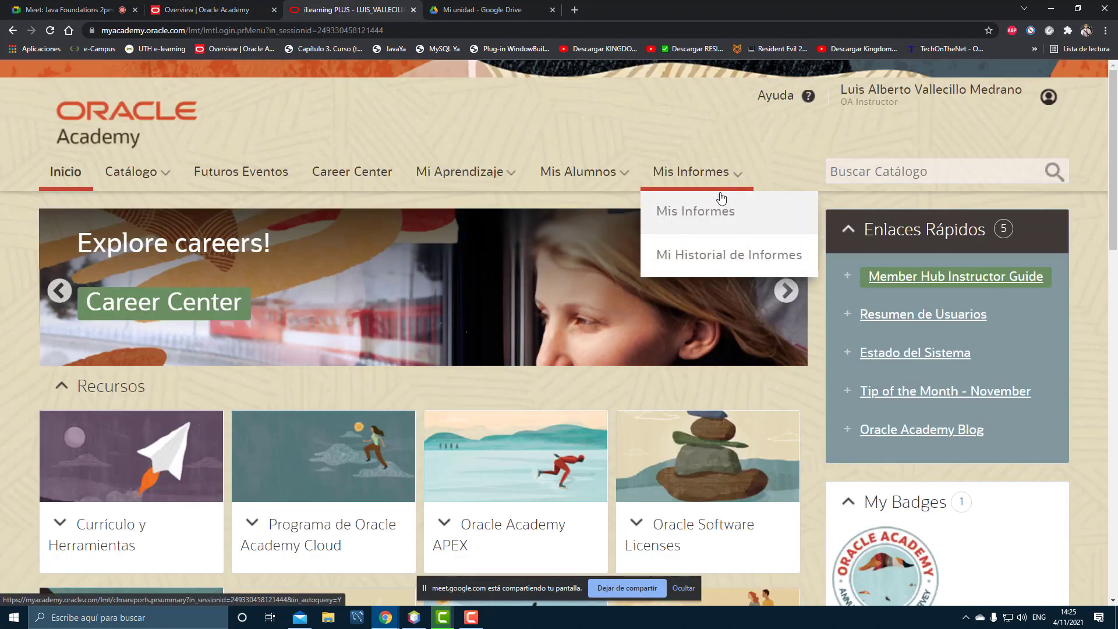
pyautogui.moveTo(138, 174)
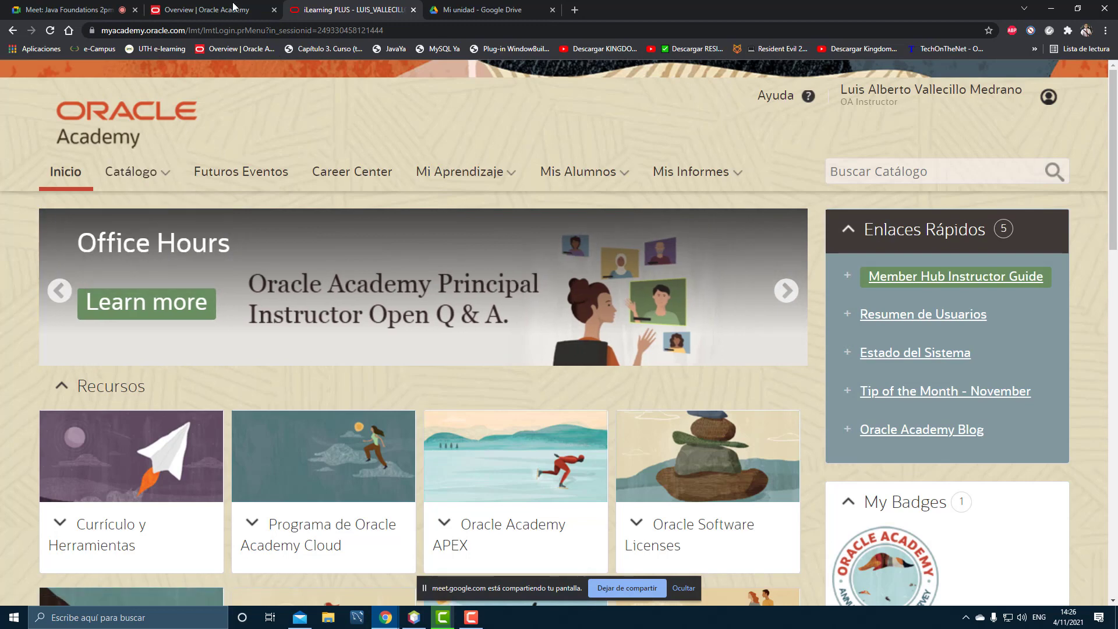
pyautogui.click(193, 9)
pyautogui.click(896, 96)
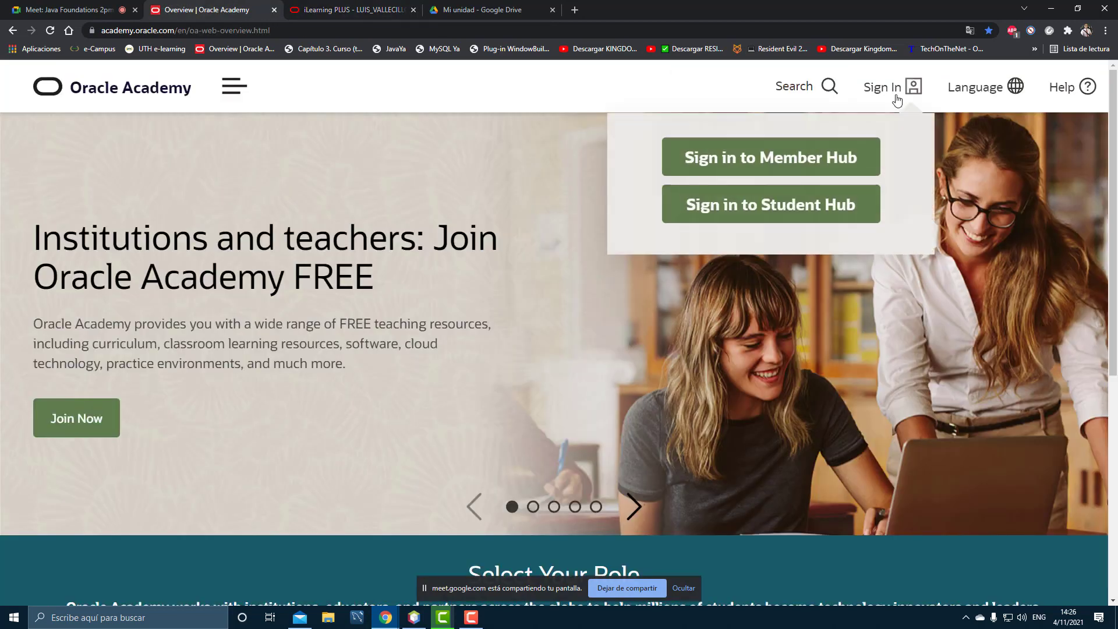
pyautogui.click(824, 200)
pyautogui.click(638, 7)
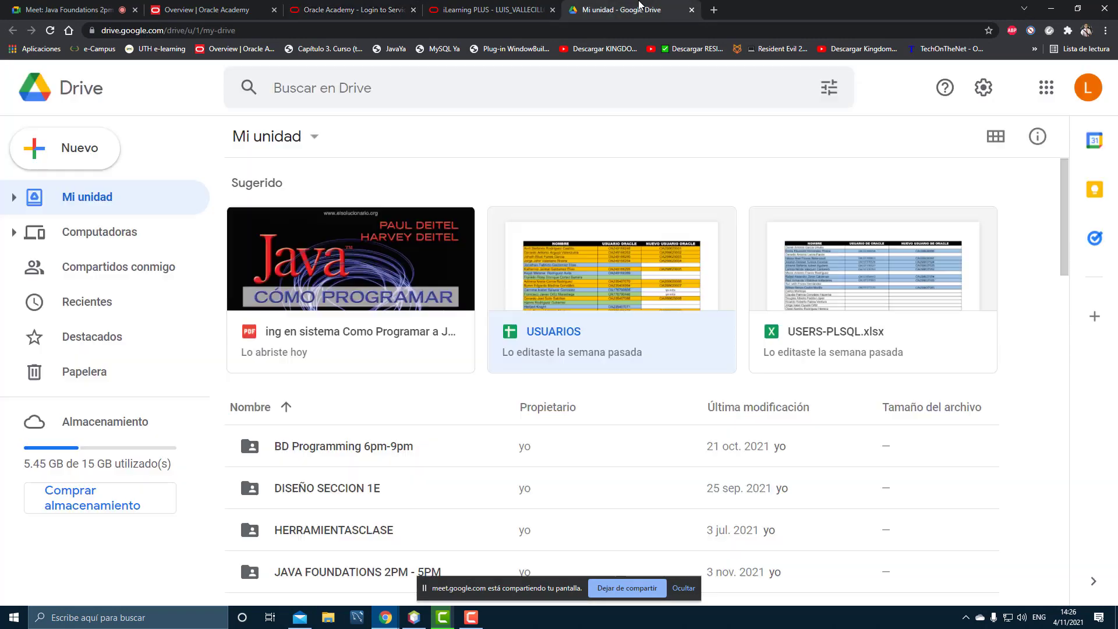
pyautogui.doubleClick(573, 302)
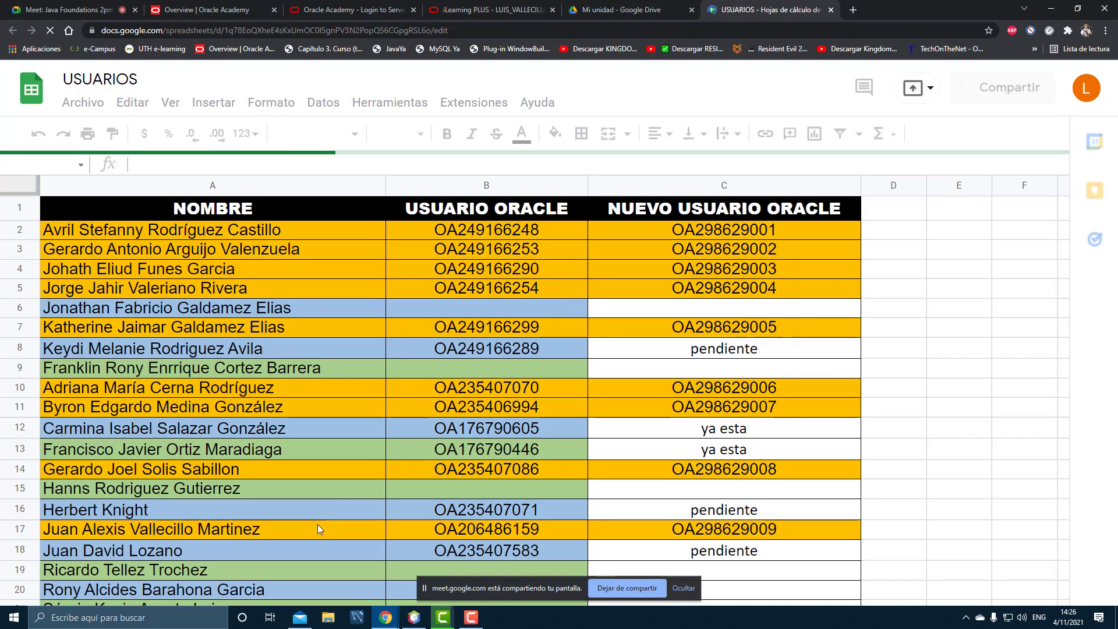
pyautogui.click(760, 531)
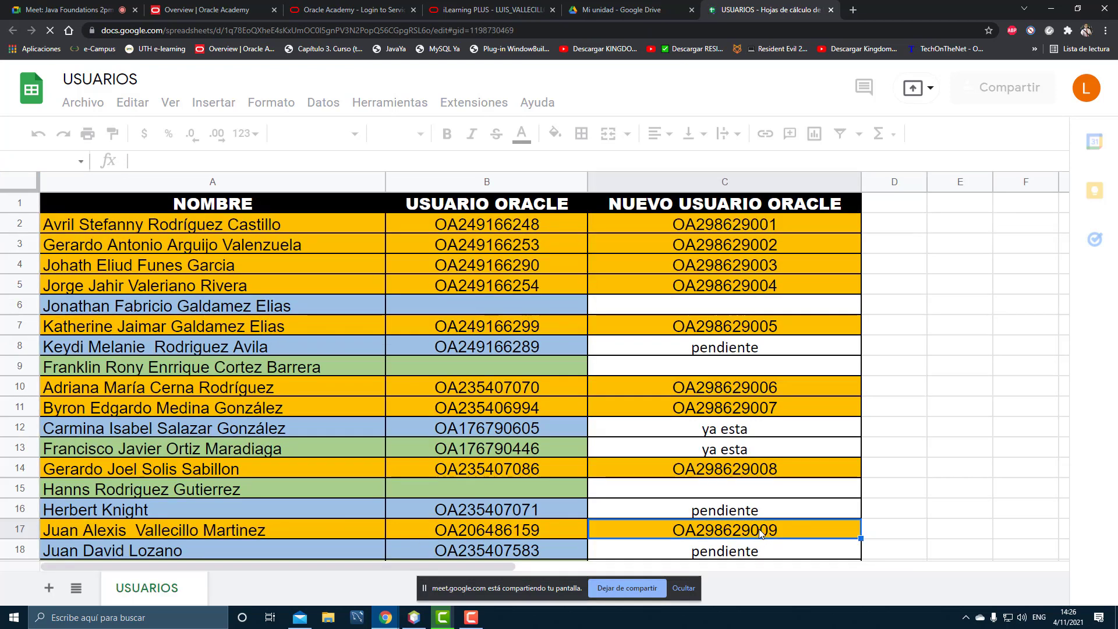
pyautogui.moveTo(211, 161); pyautogui.dragTo(126, 151)
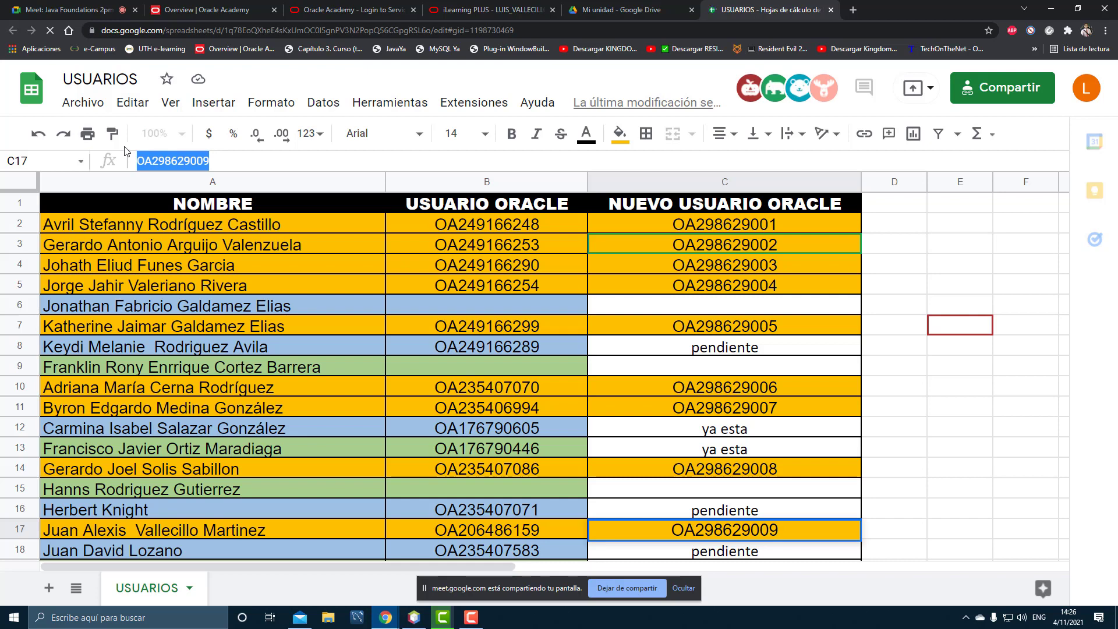
# Step: Glance at the iLearning hub and Oracle sign-in pages, then return to the USUARIOS sheet
pyautogui.click(470, 7)
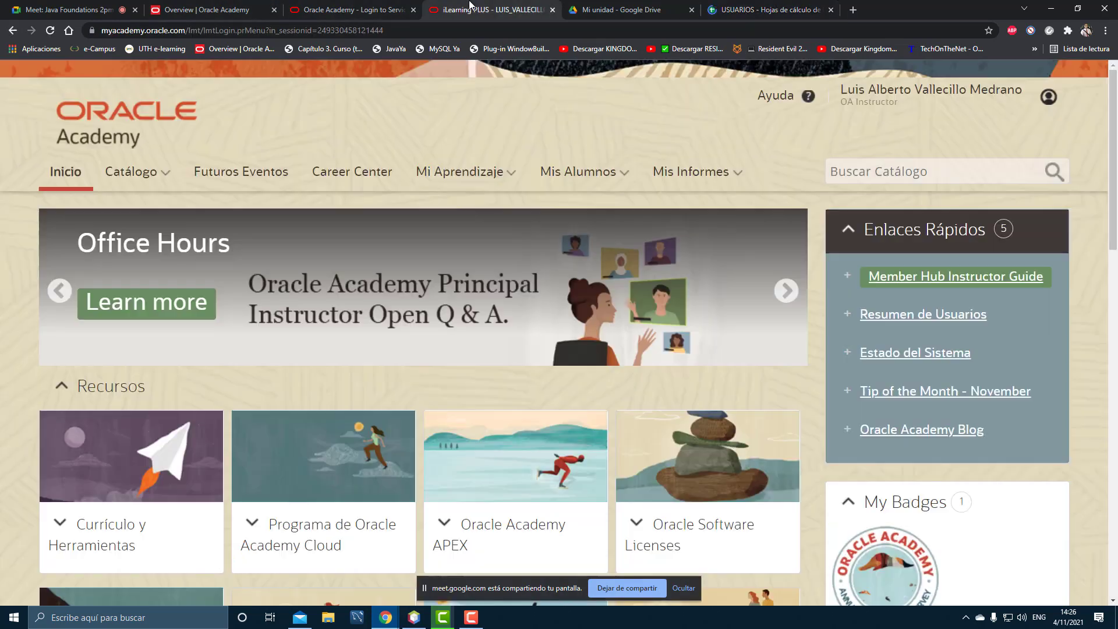
pyautogui.click(367, 8)
pyautogui.click(481, 7)
pyautogui.click(647, 8)
pyautogui.click(757, 8)
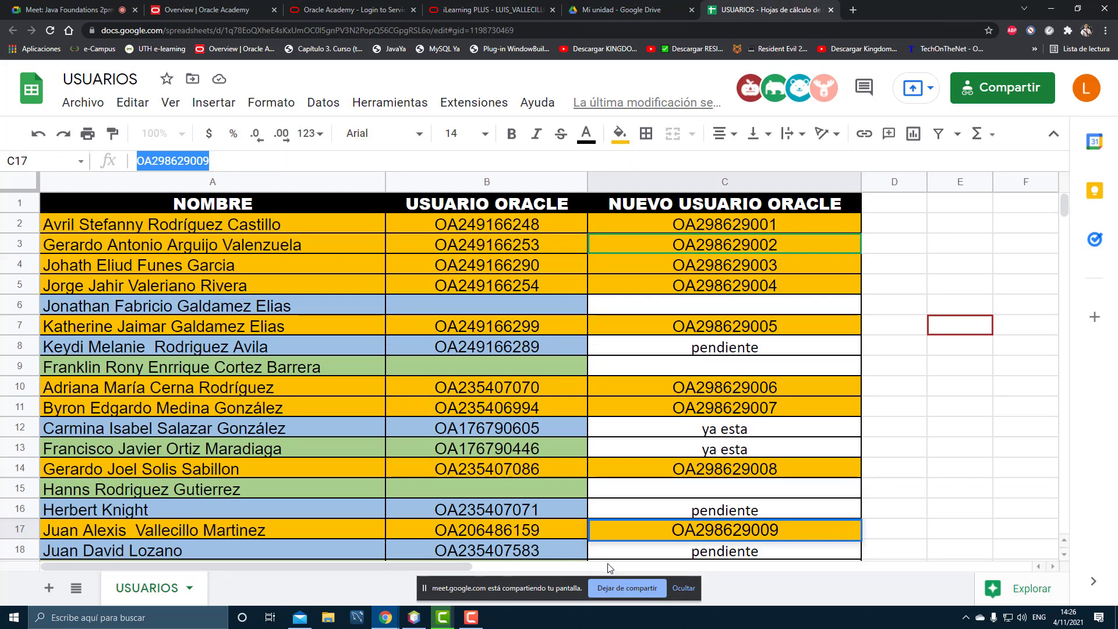
# Step: Compare row 17's old and new Oracle user IDs in columns B and C
pyautogui.moveTo(588, 540); pyautogui.dragTo(526, 409)
pyautogui.scroll(-2, 681, 516)
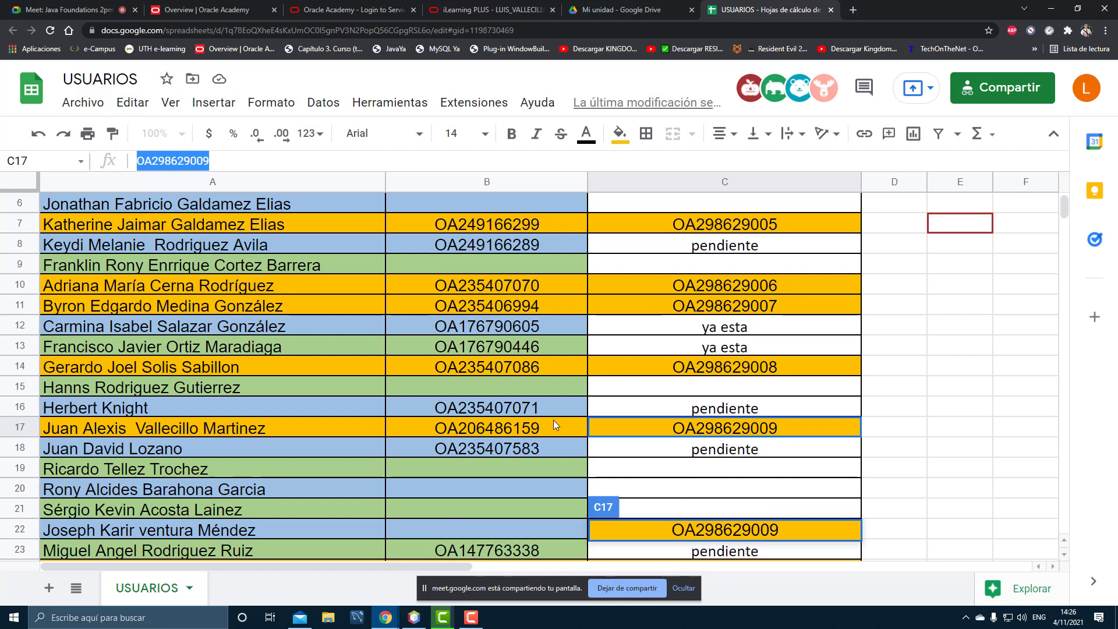
pyautogui.moveTo(554, 421); pyautogui.dragTo(683, 432)
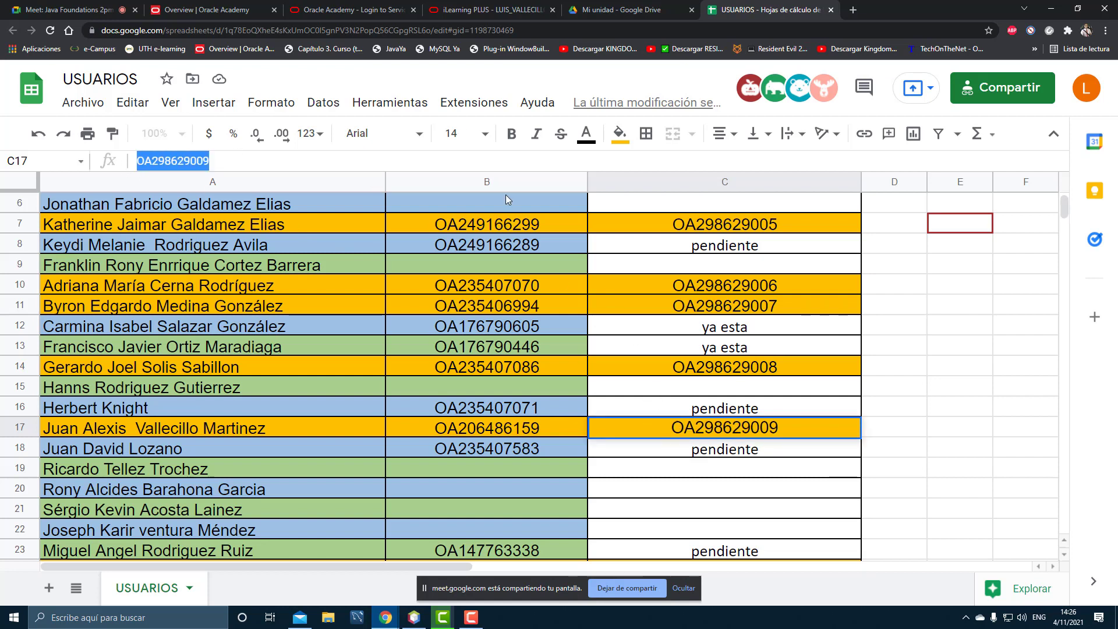
pyautogui.click(515, 431)
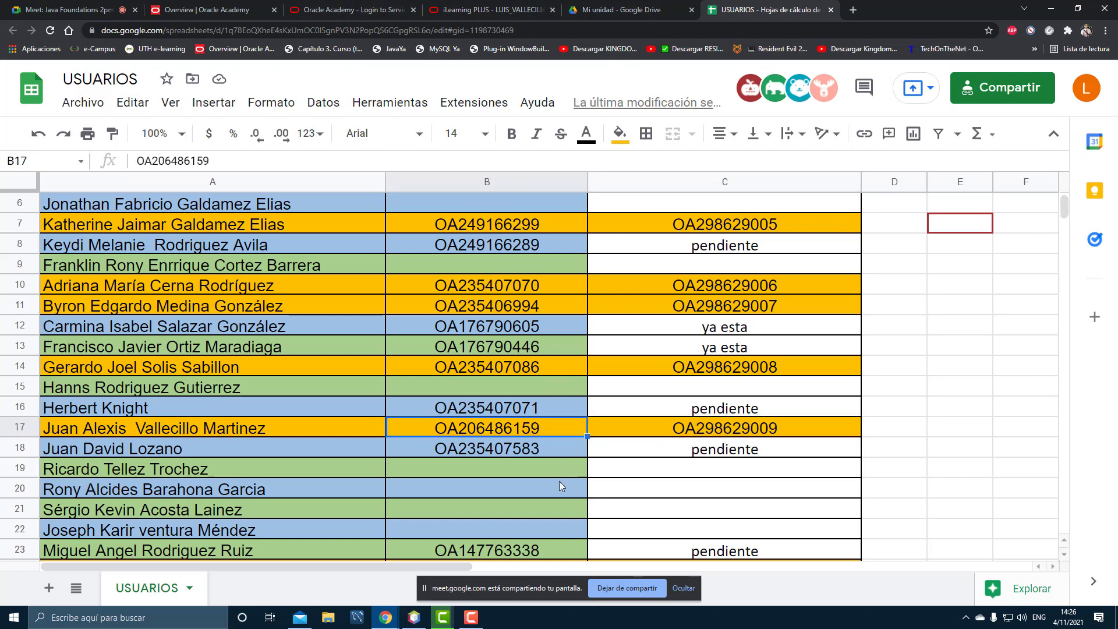
pyautogui.click(645, 433)
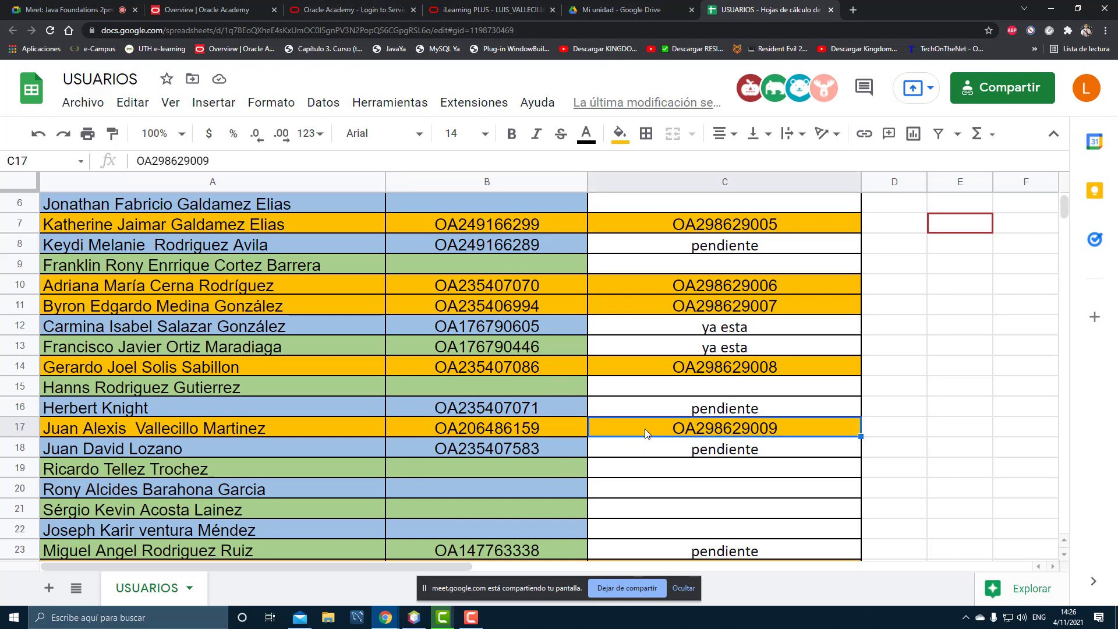
pyautogui.click(481, 428)
pyautogui.scroll(2, 480, 429)
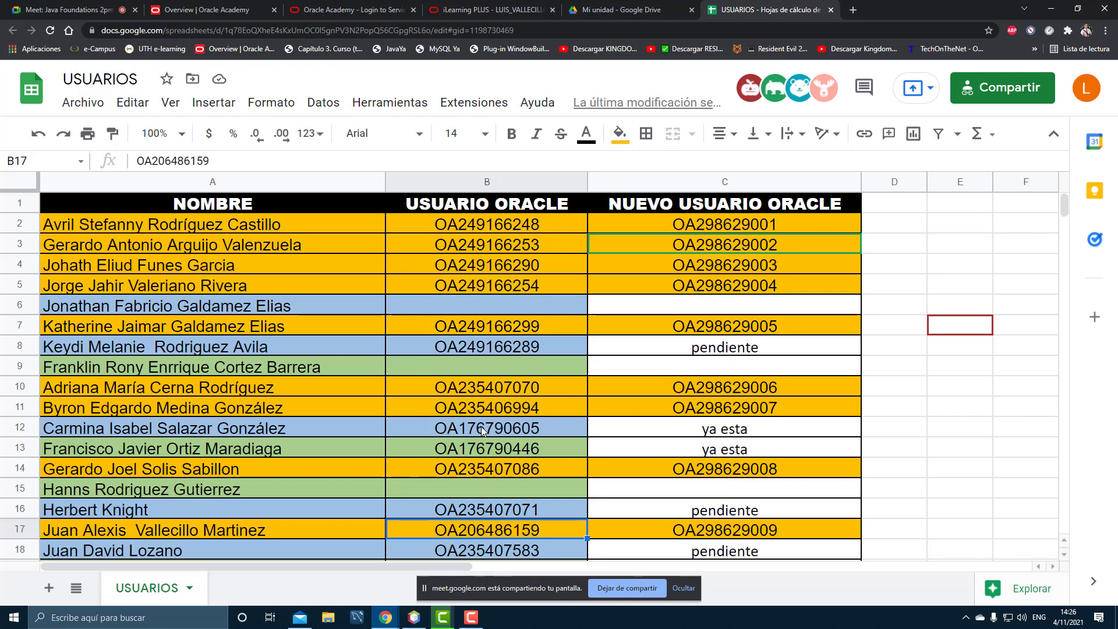
pyautogui.scroll(-2, 480, 488)
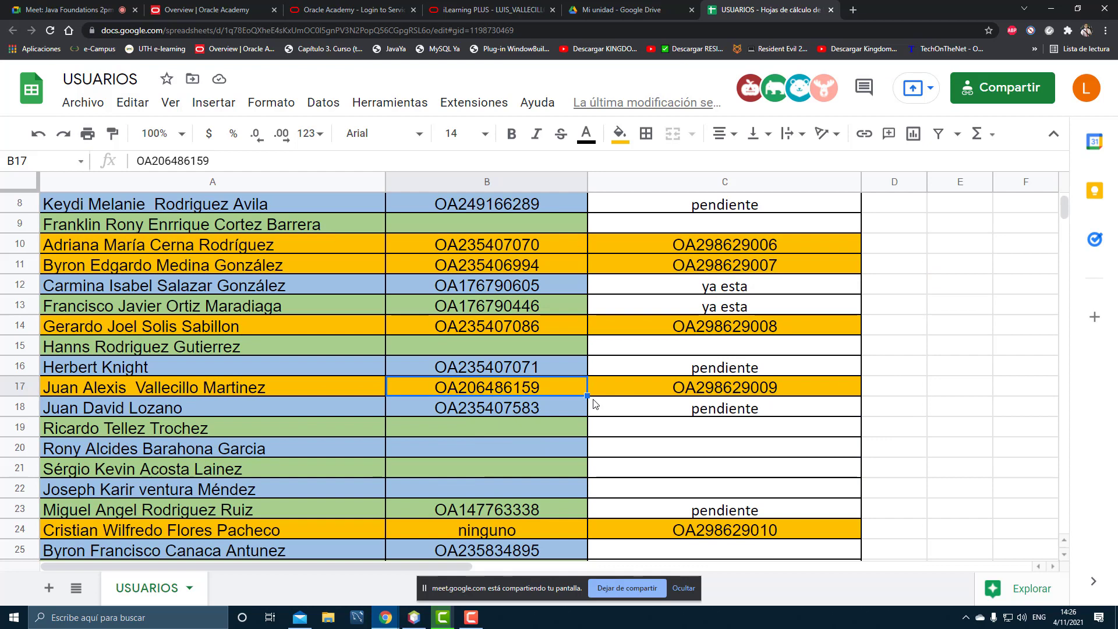
pyautogui.scroll(1, 658, 390)
pyautogui.click(720, 432)
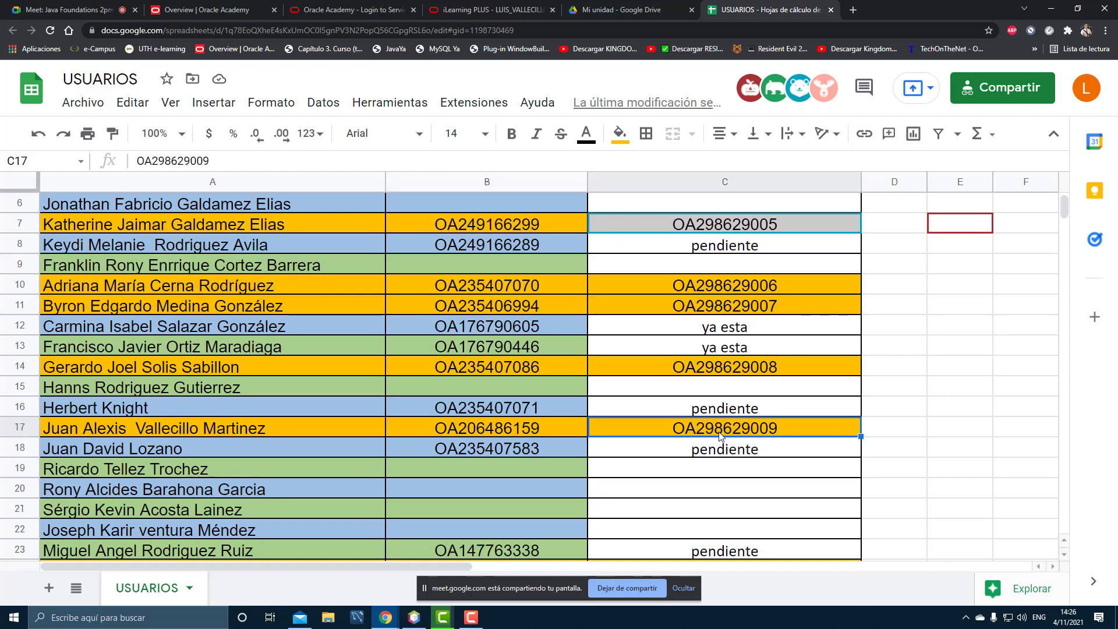
# Step: Select the old usernames in column B to count them: 23 in total
pyautogui.scroll(1, 728, 437)
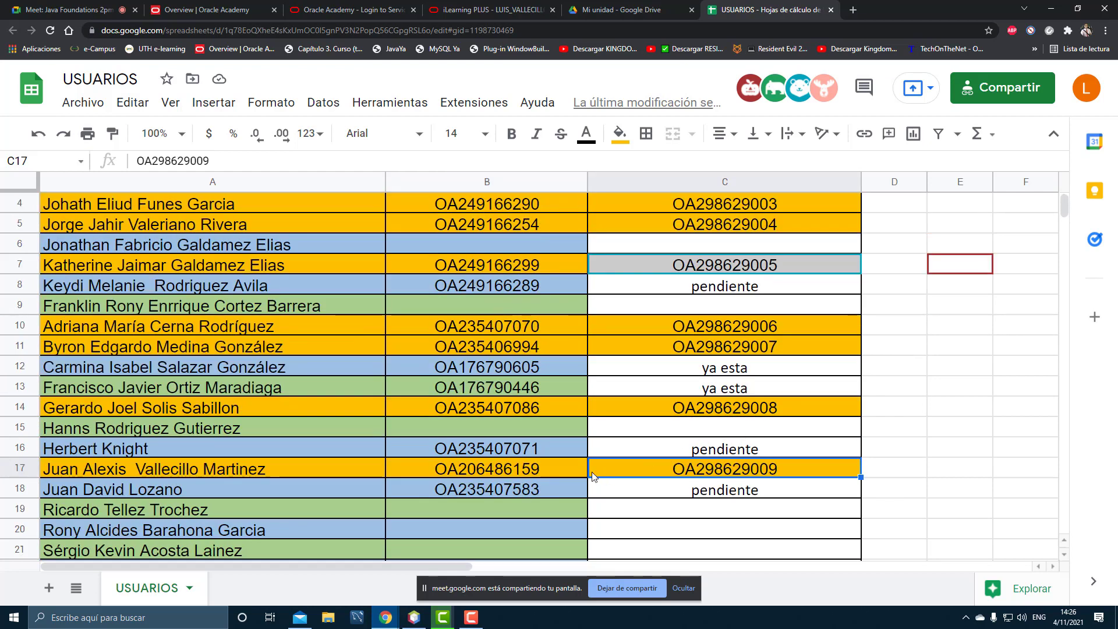
pyautogui.scroll(1, 509, 236)
pyautogui.moveTo(516, 225); pyautogui.dragTo(542, 204)
pyautogui.scroll(10, 552, 300)
pyautogui.scroll(2, 548, 386)
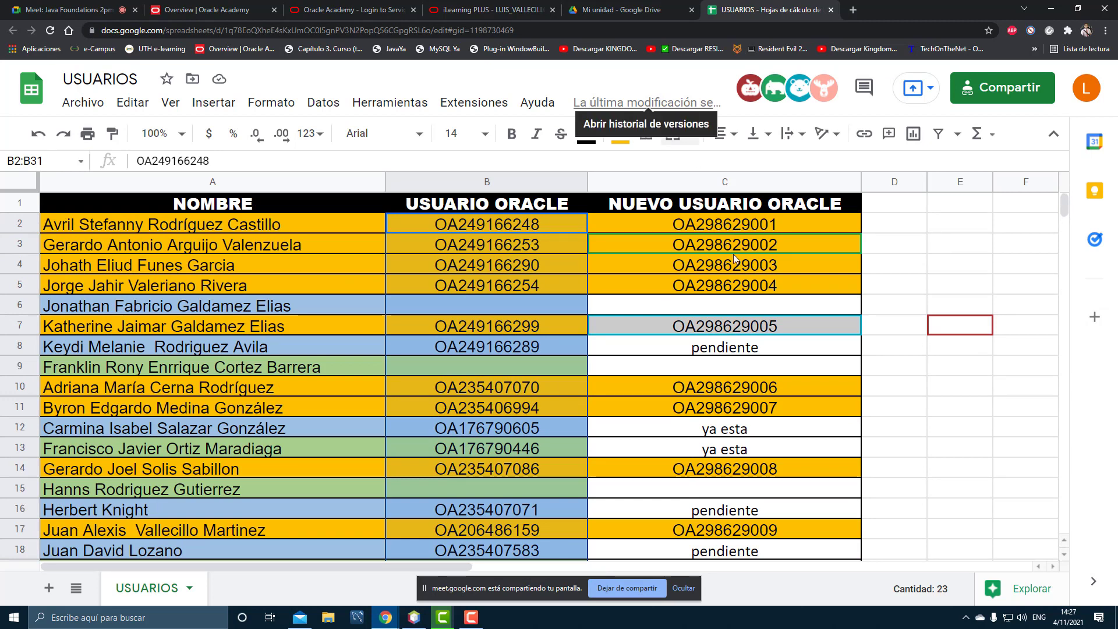
# Step: Select column C's new usernames and confirm the count is 17
pyautogui.click(728, 227)
pyautogui.moveTo(727, 277); pyautogui.dragTo(717, 329)
pyautogui.scroll(8, 897, 326)
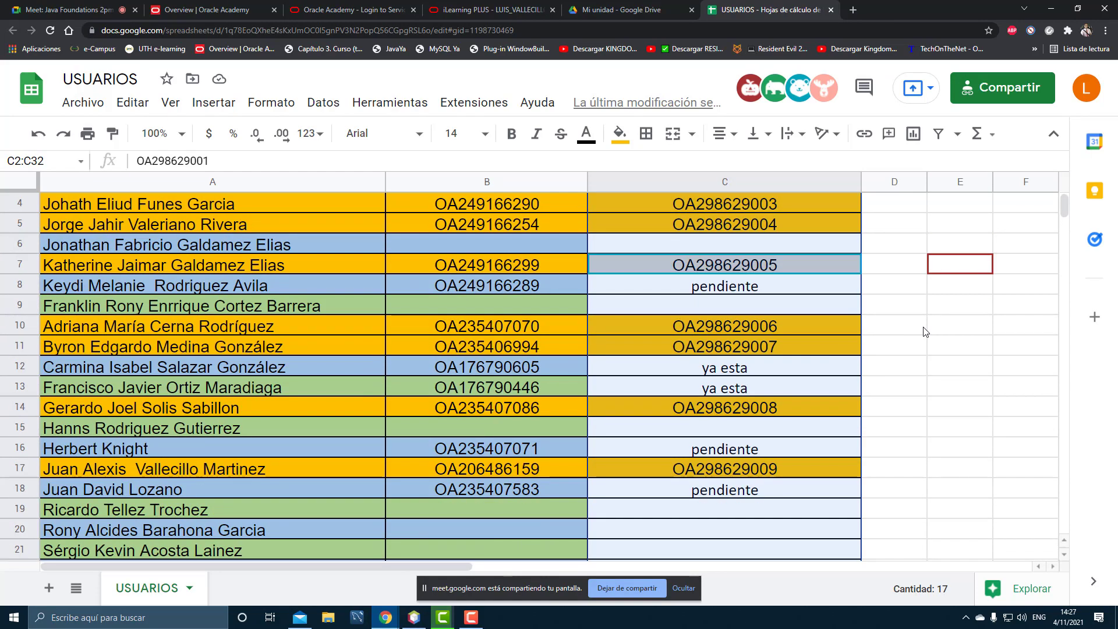
pyautogui.click(771, 477)
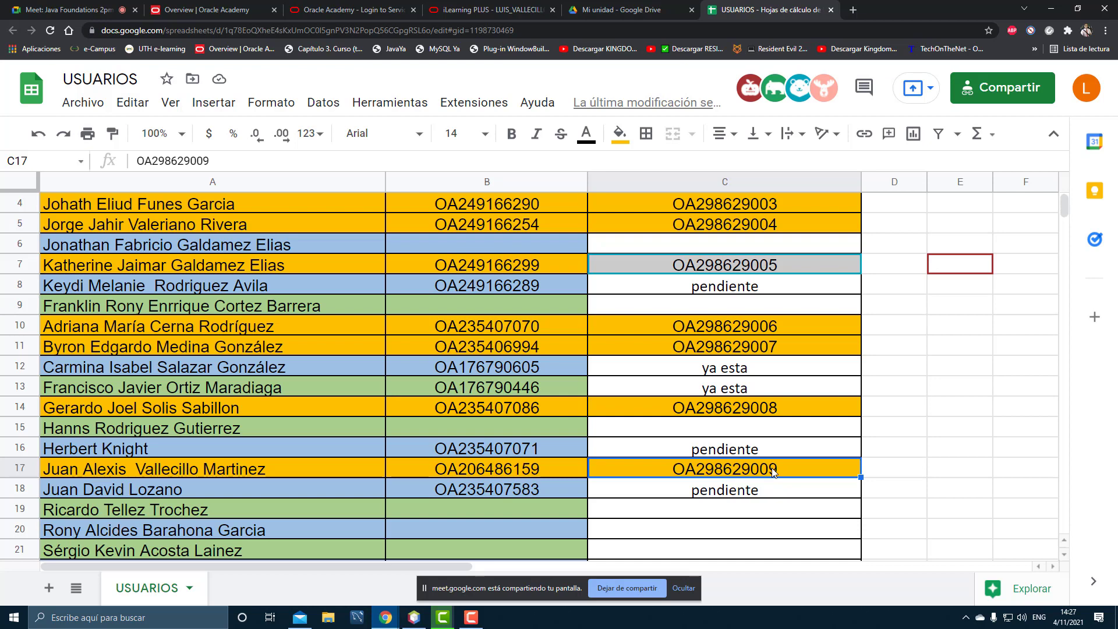
# Step: After checking rows 17 and 8, give cell C7 a grey fill, then return to Meet
pyautogui.click(568, 472)
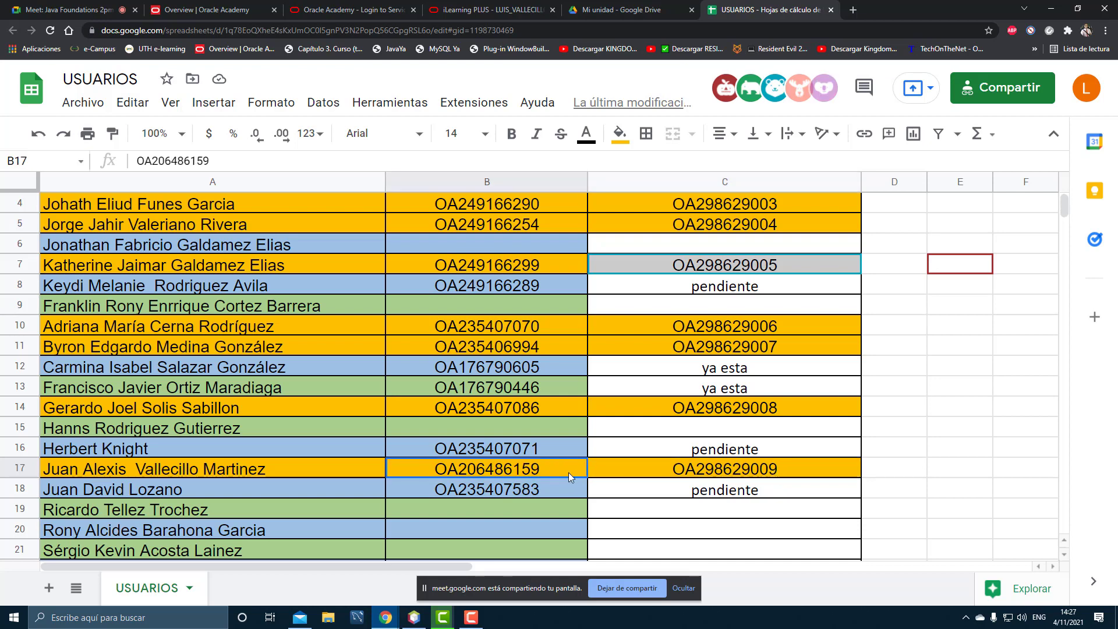
pyautogui.click(713, 473)
pyautogui.scroll(1, 663, 289)
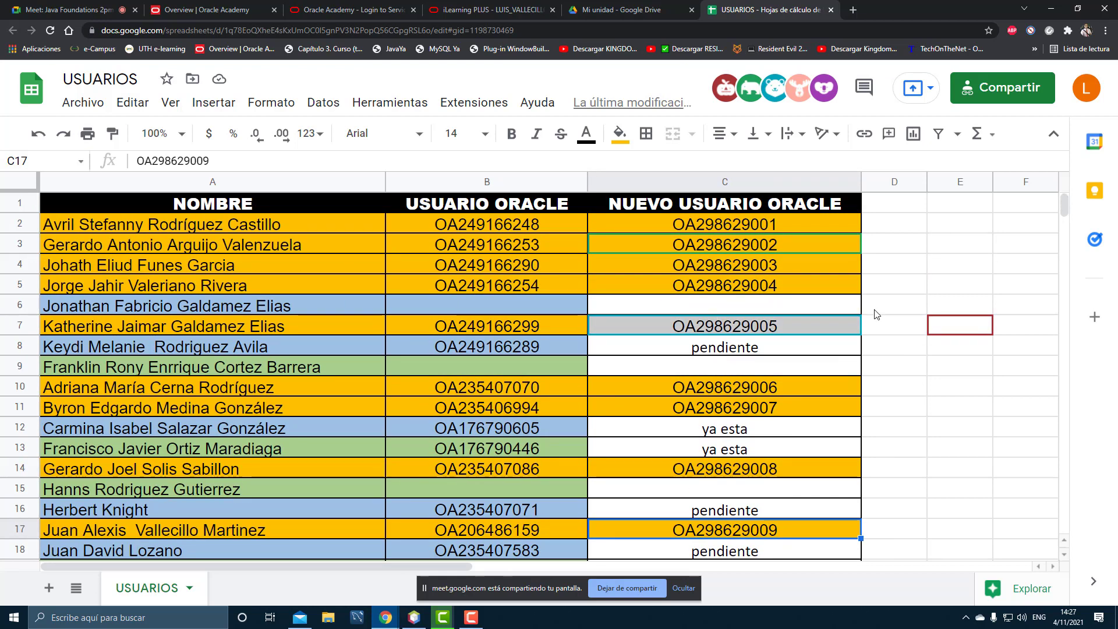
pyautogui.click(815, 349)
pyautogui.click(728, 332)
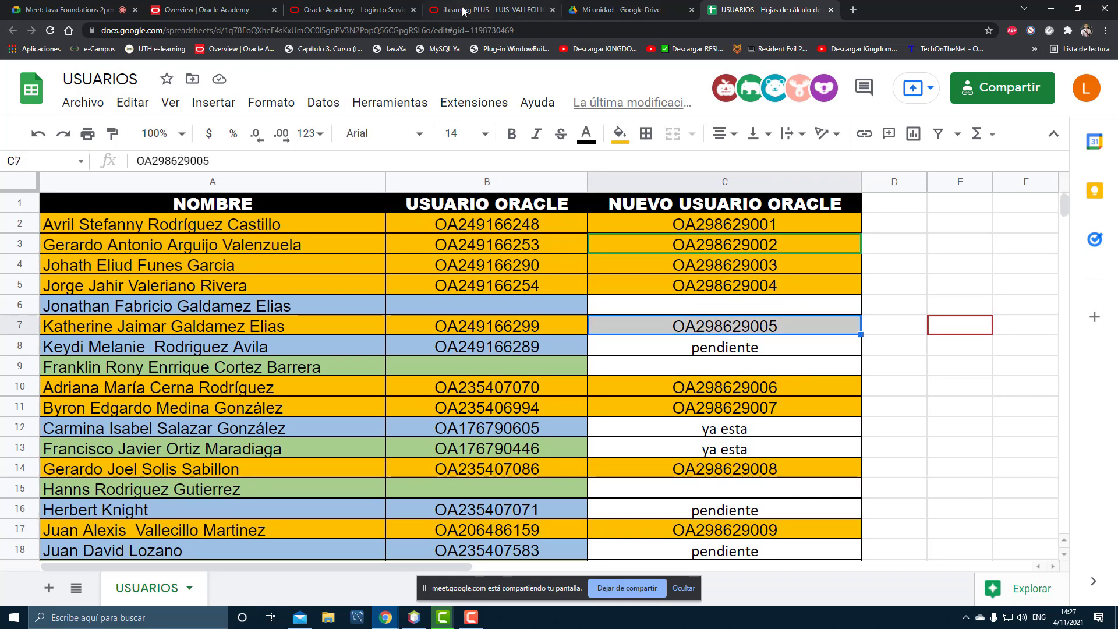
pyautogui.click(619, 134)
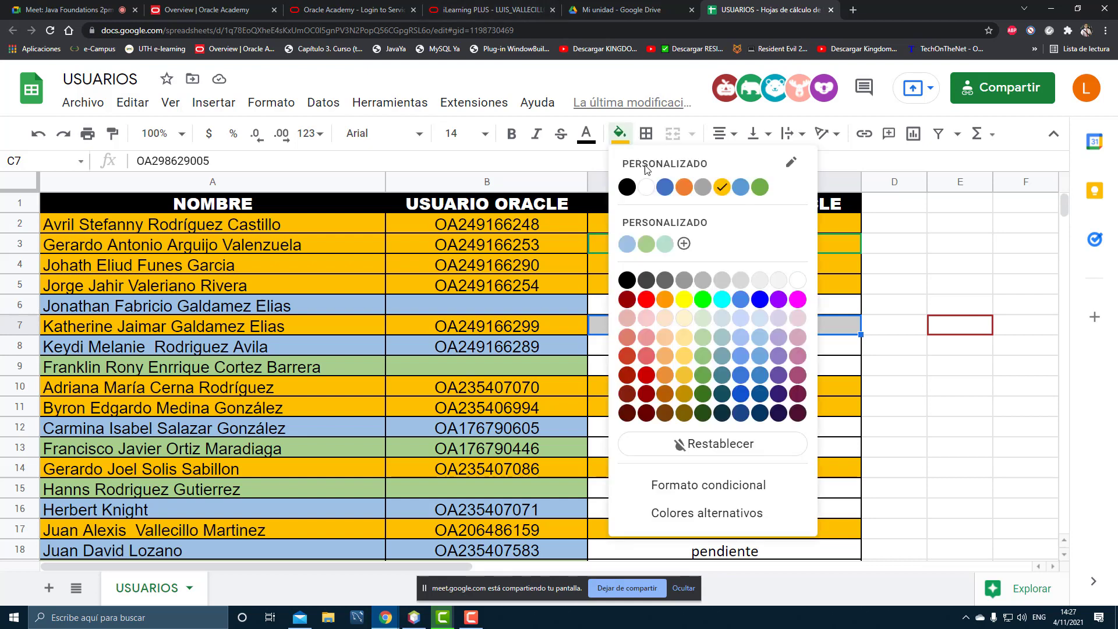
pyautogui.click(702, 187)
pyautogui.click(964, 244)
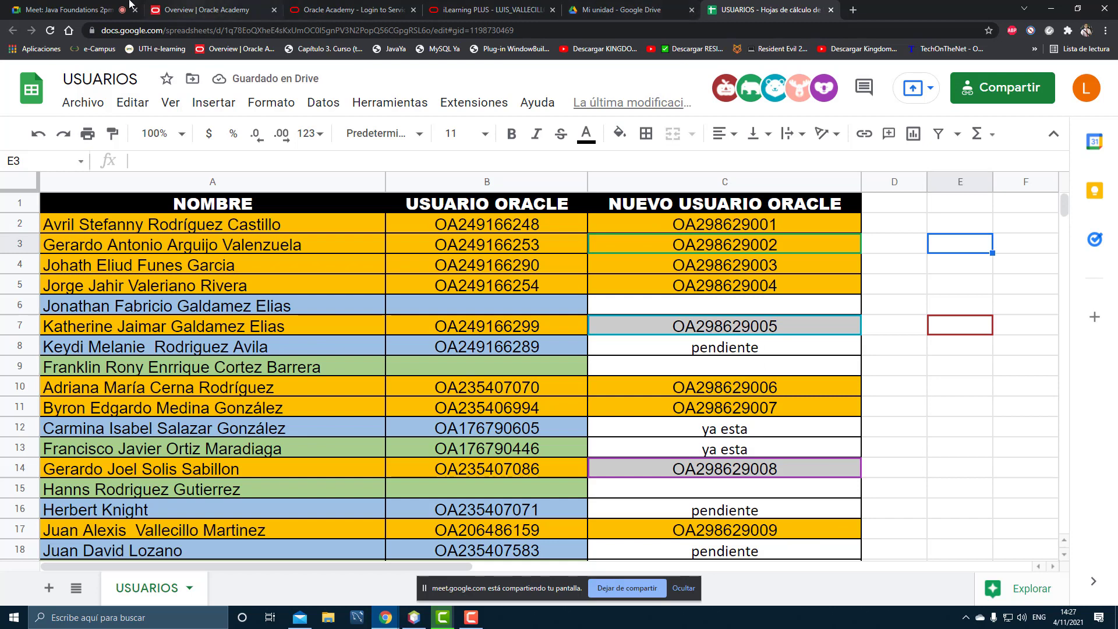
pyautogui.click(70, 9)
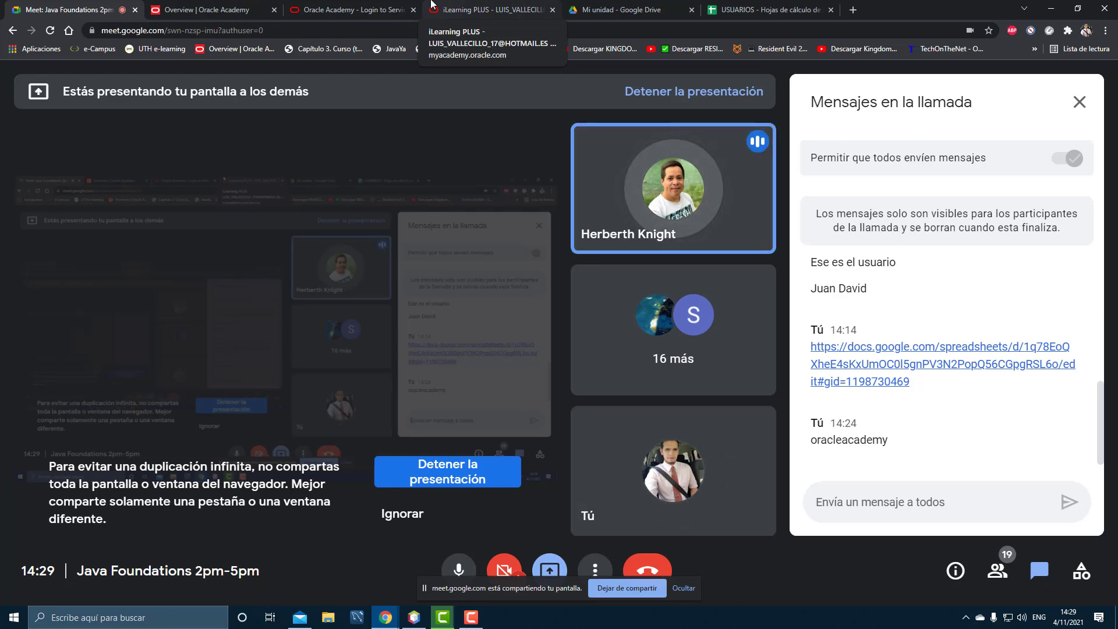
# Step: Hide the screen recorder's control panel
pyautogui.click(470, 618)
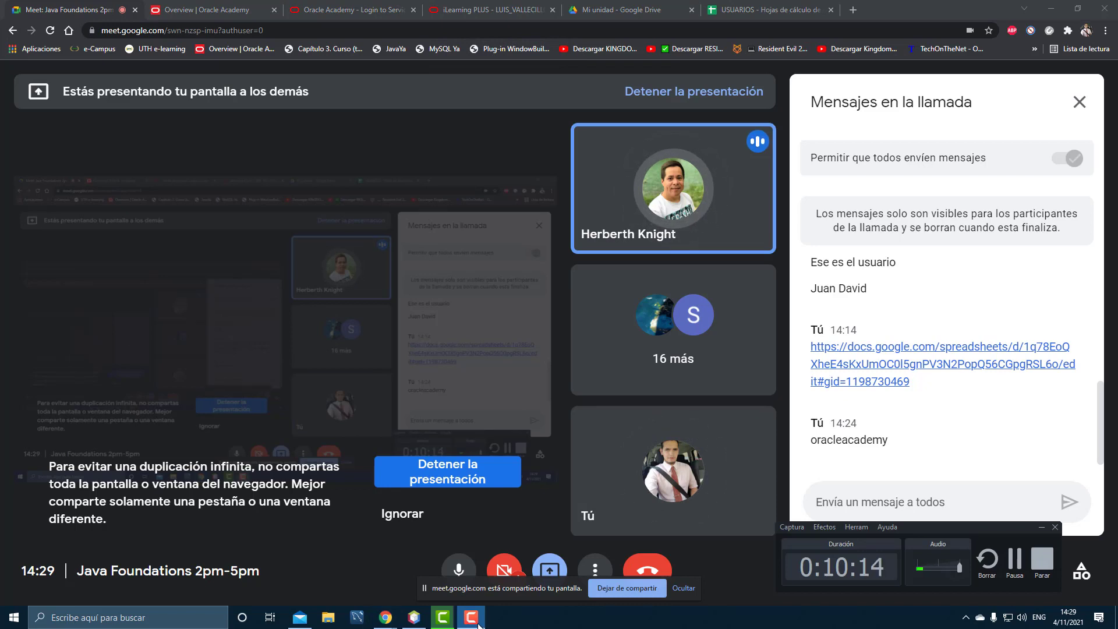
pyautogui.click(478, 623)
pyautogui.click(477, 623)
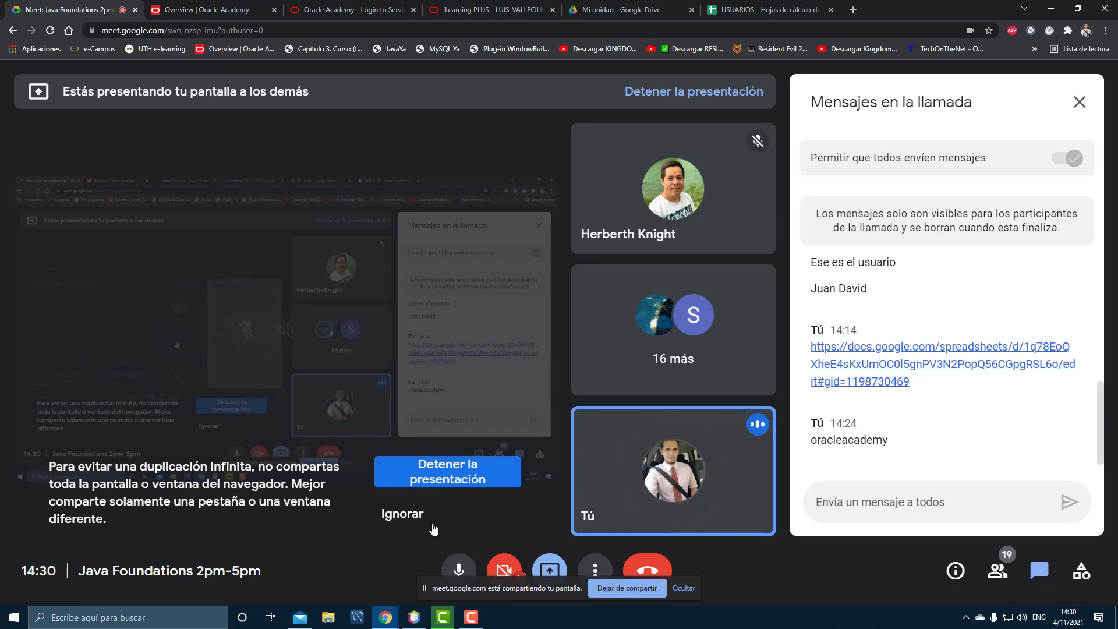
# Step: List the call's participants, then switch to the Oracle Academy sign-in page
pyautogui.click(997, 570)
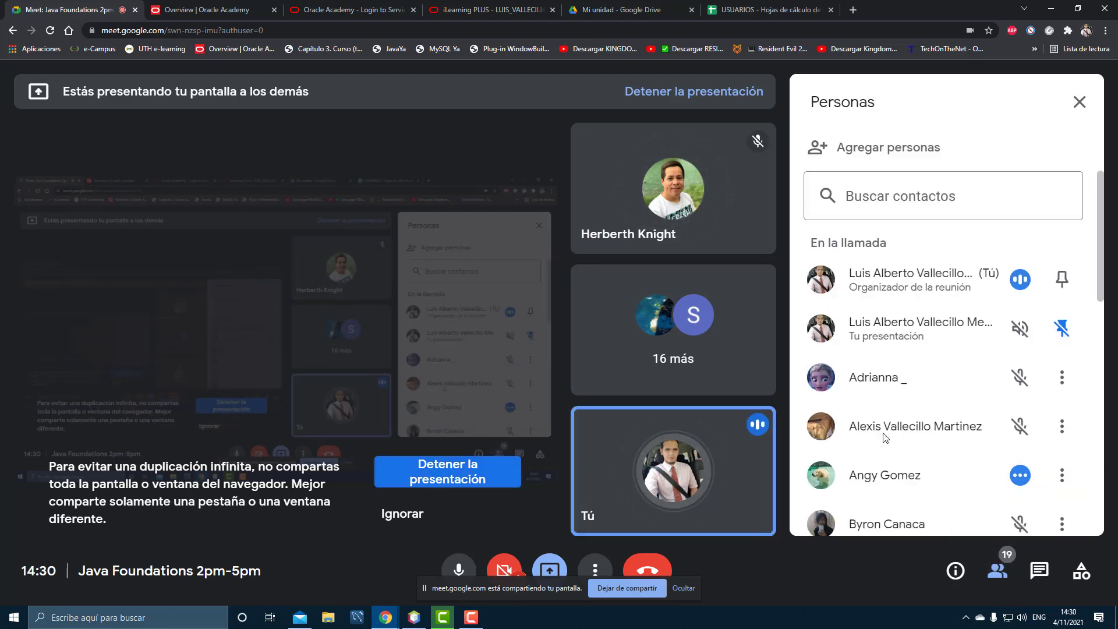
pyautogui.scroll(-3, 885, 445)
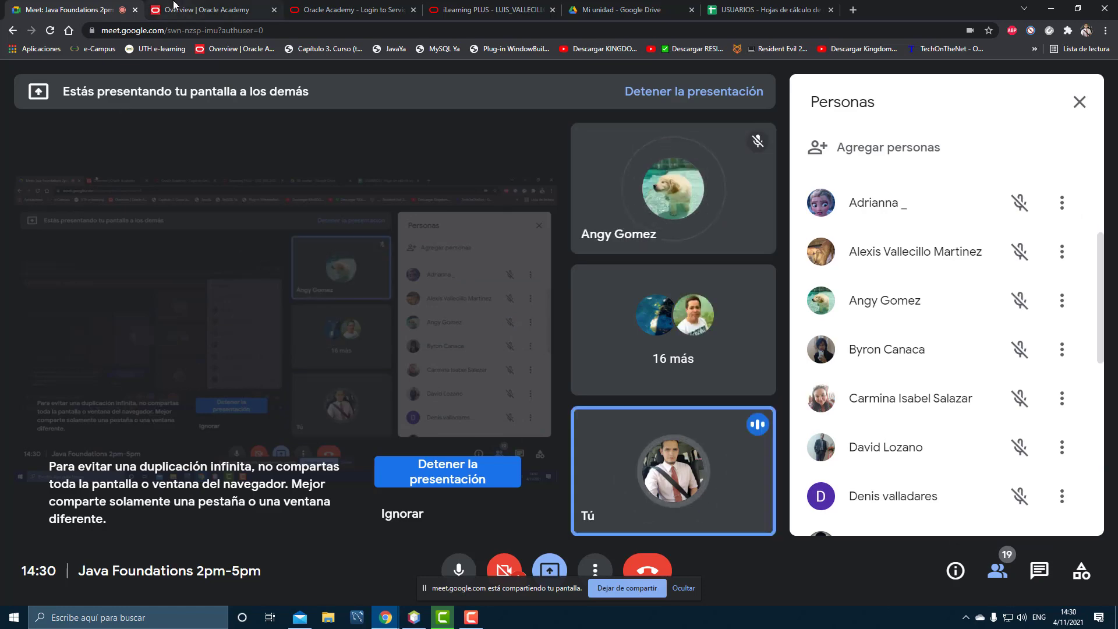
pyautogui.click(206, 10)
pyautogui.click(349, 9)
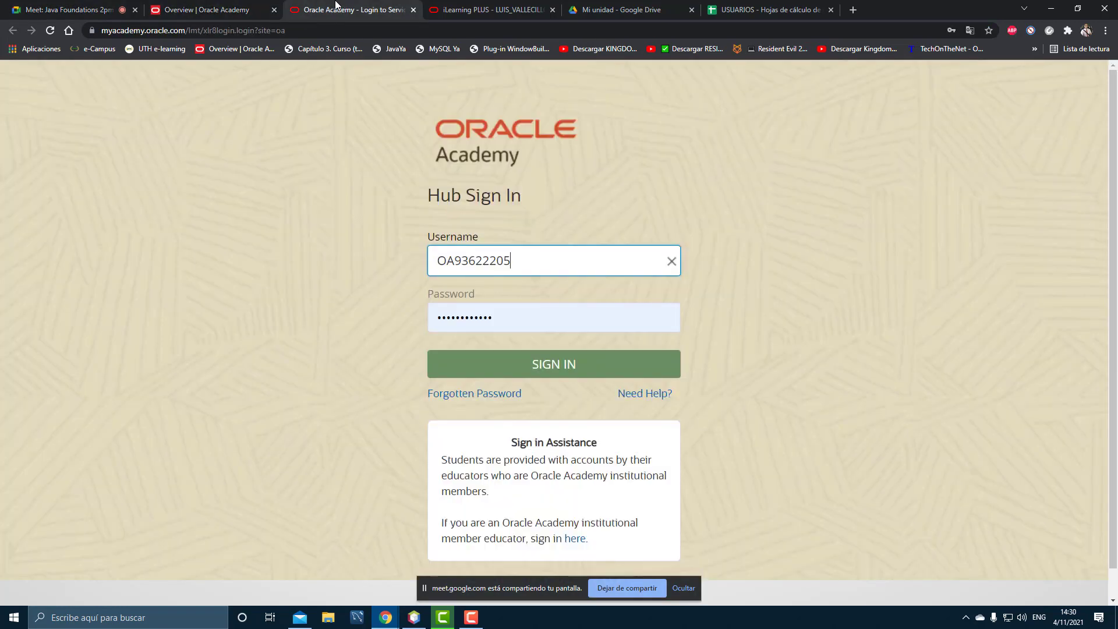
# Step: Open the Java Foundations Sección 4 channel and its JFo Java Foundations Alumno - Español learning path
pyautogui.click(207, 10)
pyautogui.click(469, 9)
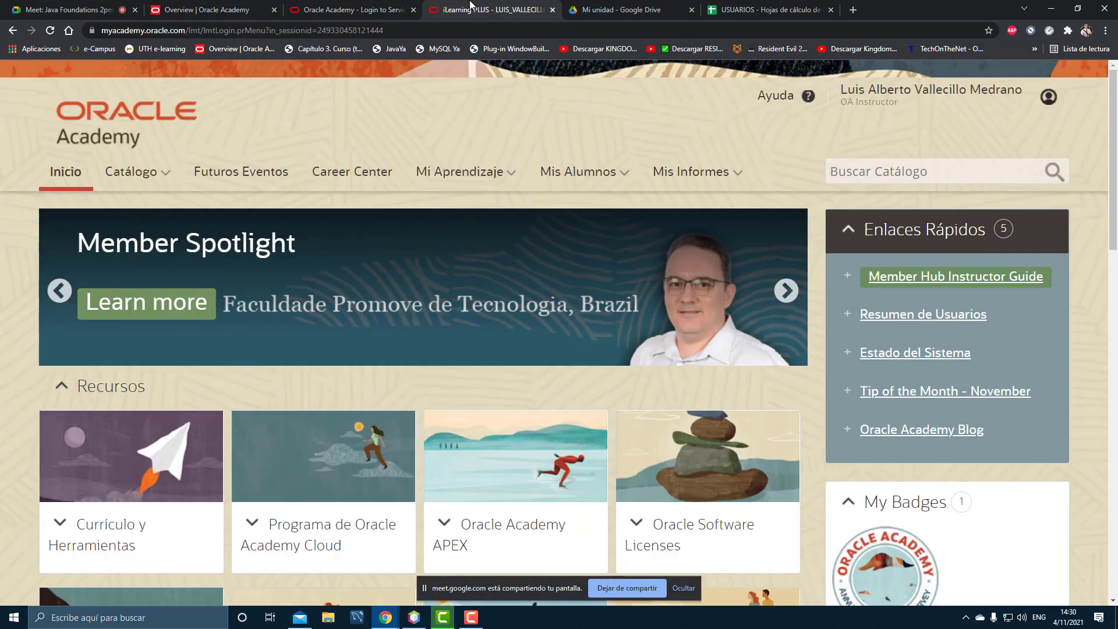
pyautogui.scroll(-10, 313, 438)
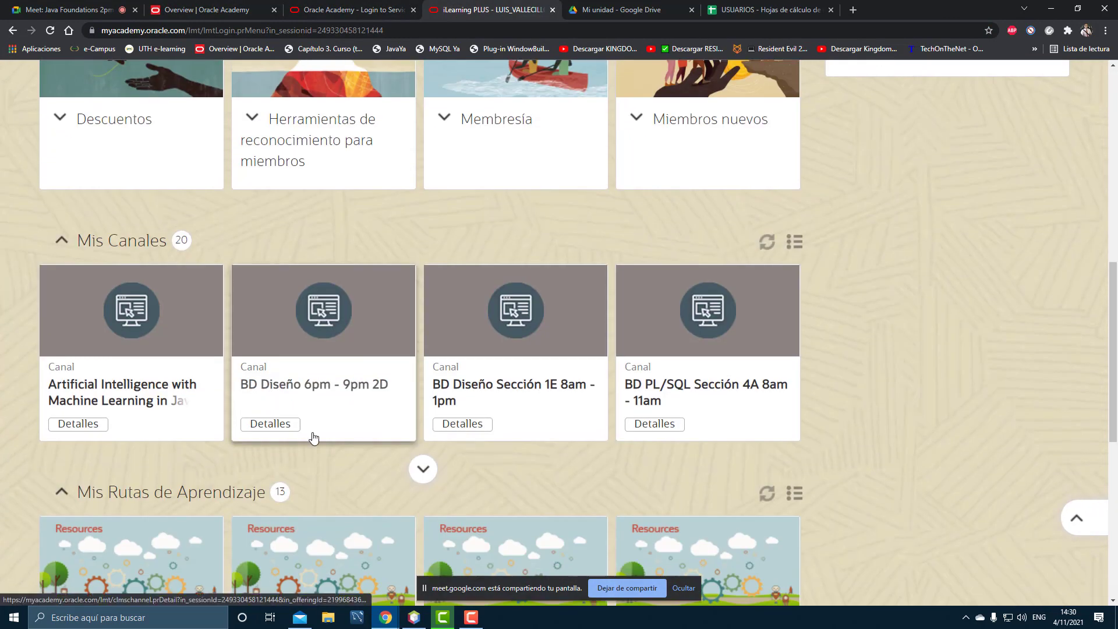
pyautogui.click(424, 470)
pyautogui.scroll(-4, 438, 398)
pyautogui.scroll(-8, 438, 397)
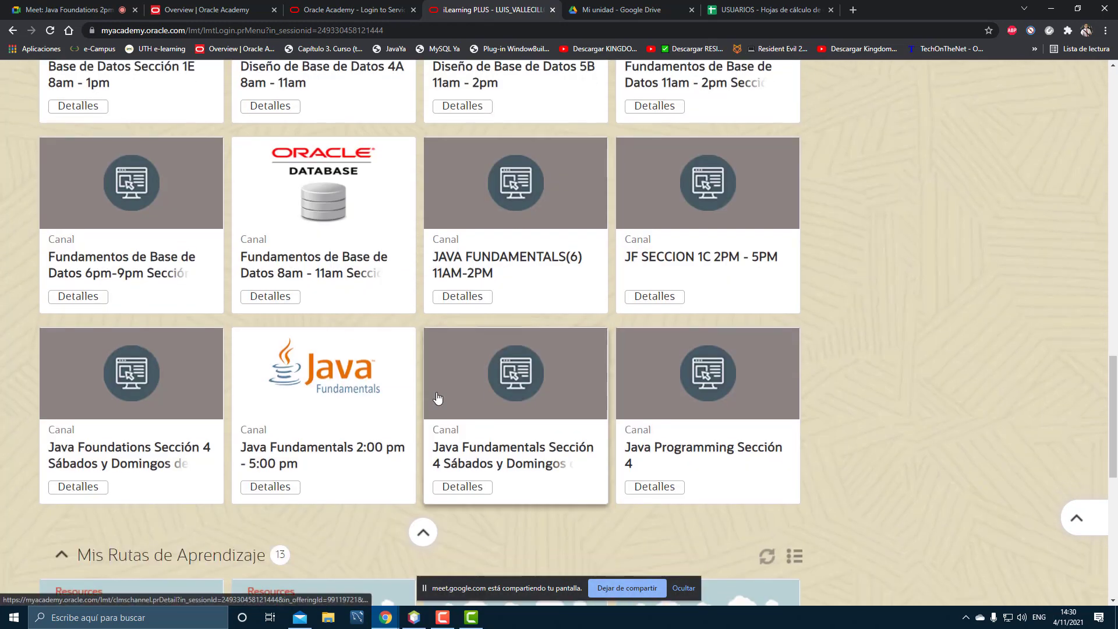
pyautogui.click(198, 447)
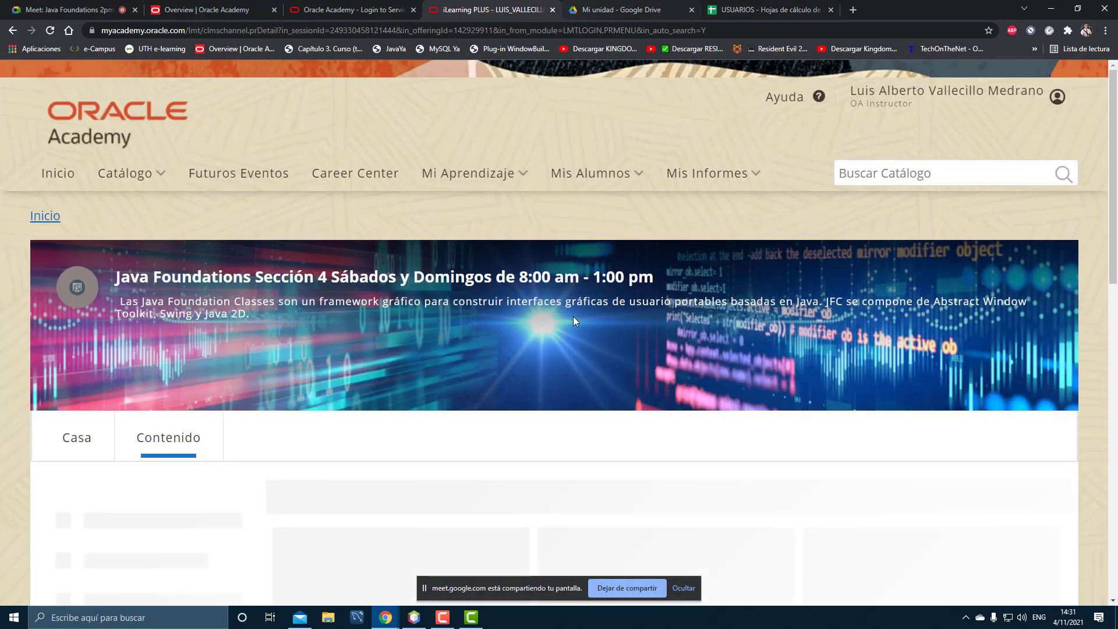
pyautogui.scroll(-4, 573, 316)
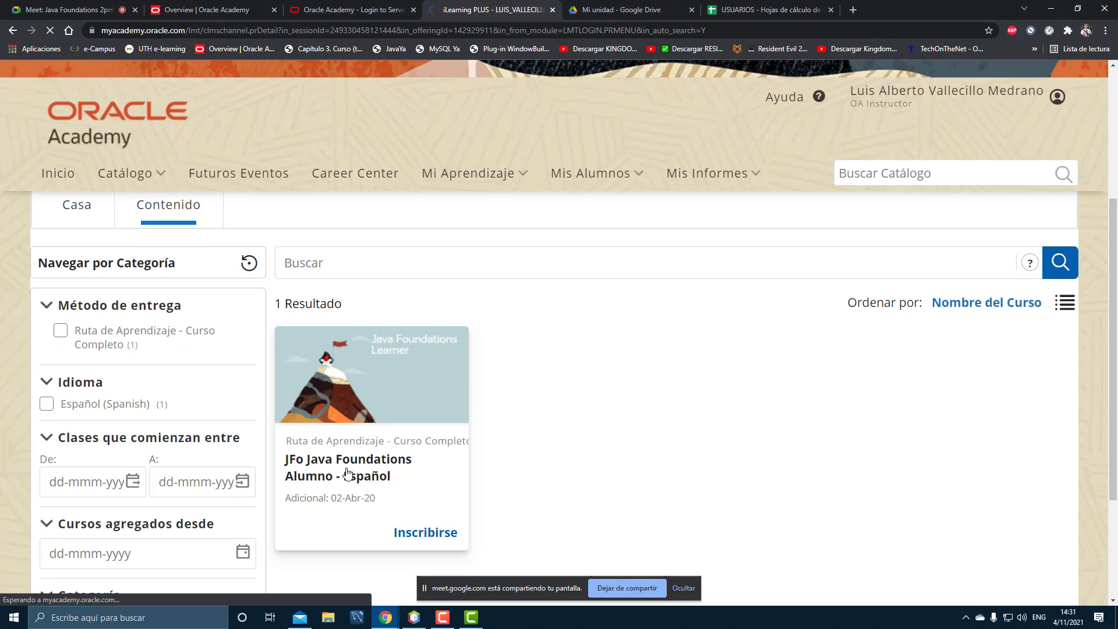
pyautogui.click(347, 474)
# Step: Play JFo 1-1: Acerca del curso in a maximized player and go to slide 2, Java Foundations
pyautogui.scroll(-3, 367, 386)
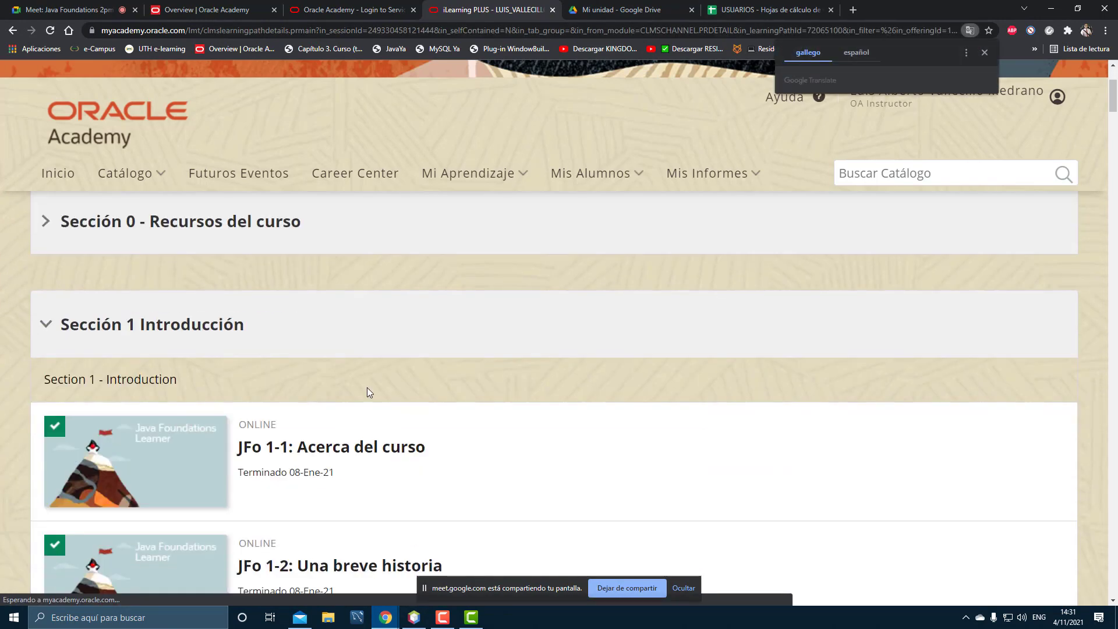
pyautogui.scroll(3, 255, 367)
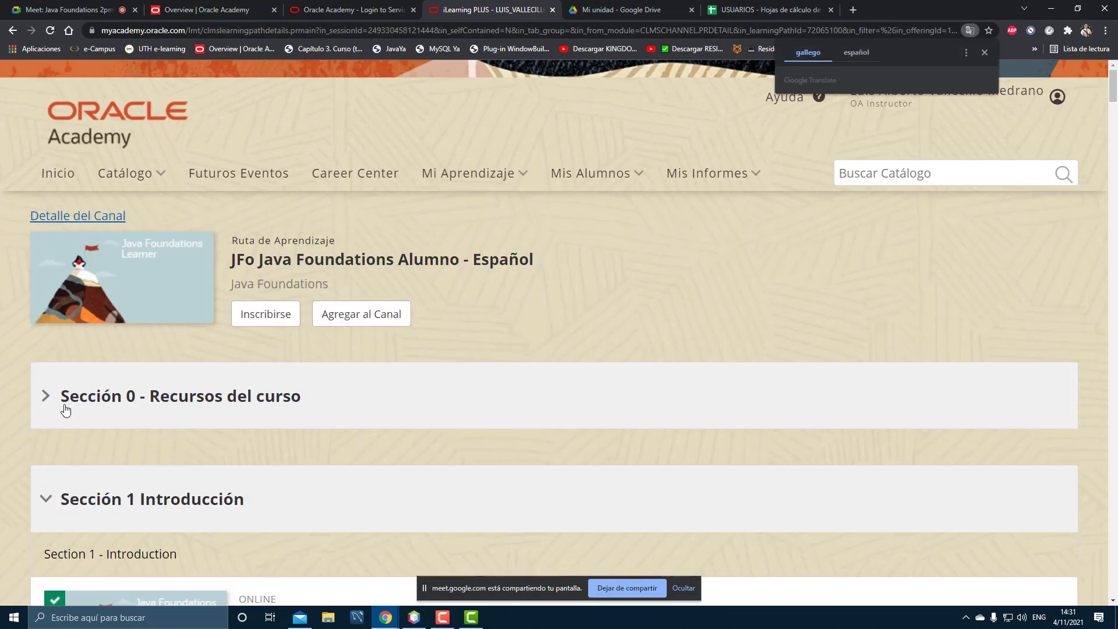
pyautogui.scroll(-3, 72, 492)
pyautogui.click(398, 451)
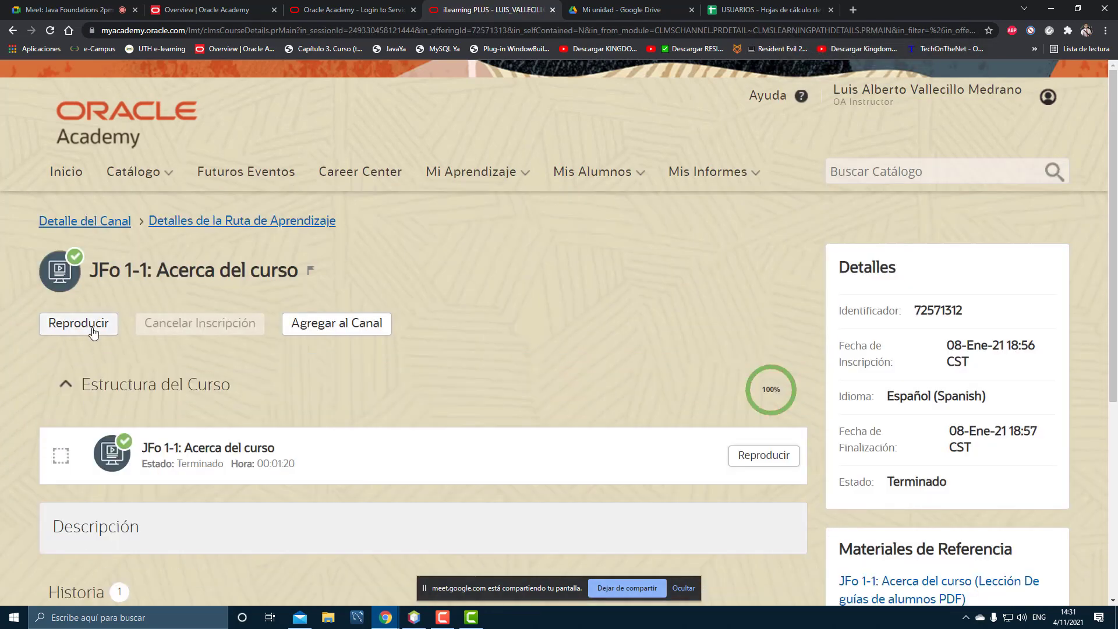
pyautogui.click(78, 324)
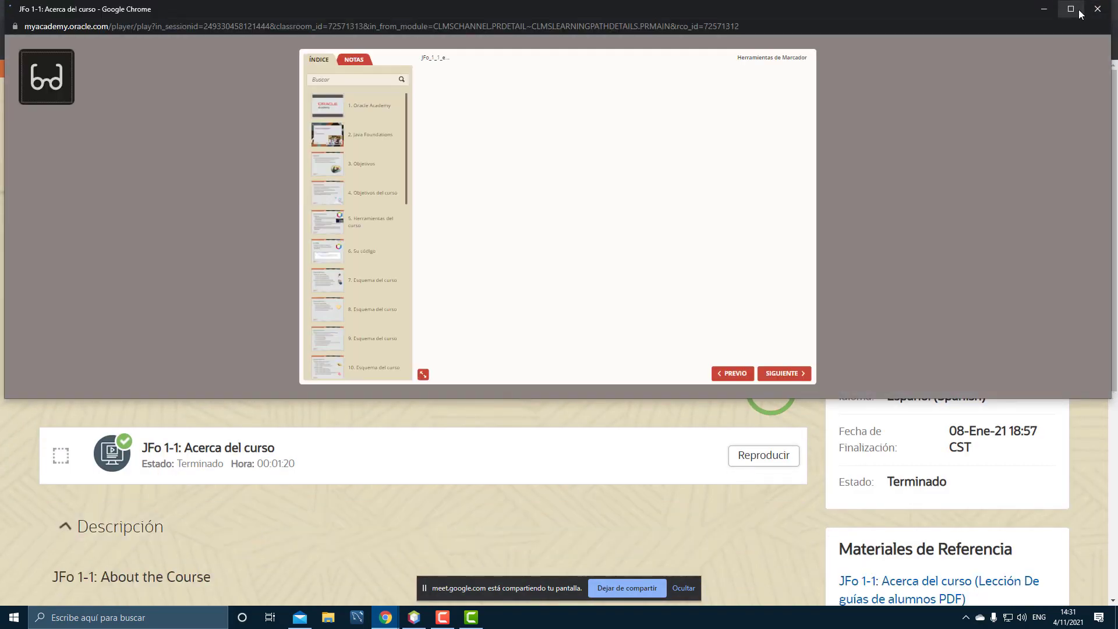
pyautogui.click(1071, 10)
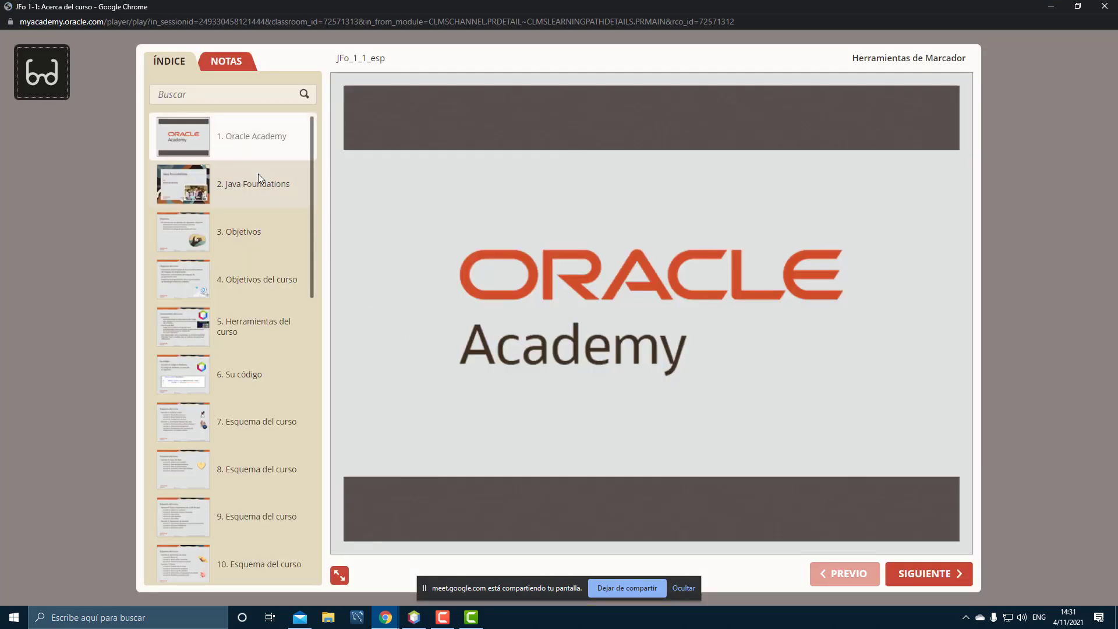
pyautogui.click(256, 177)
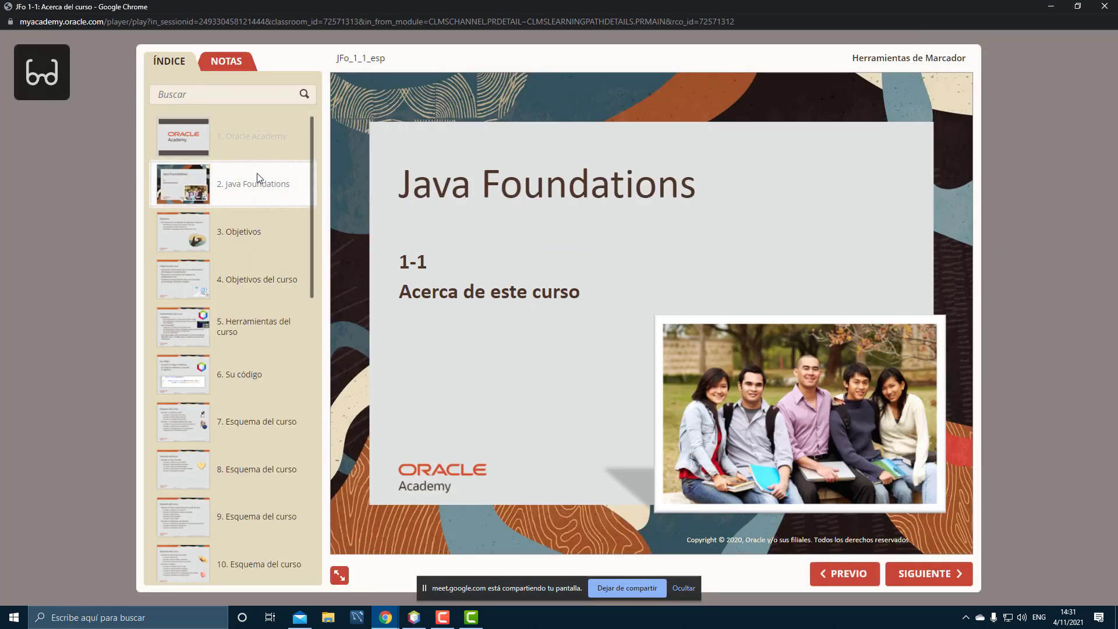